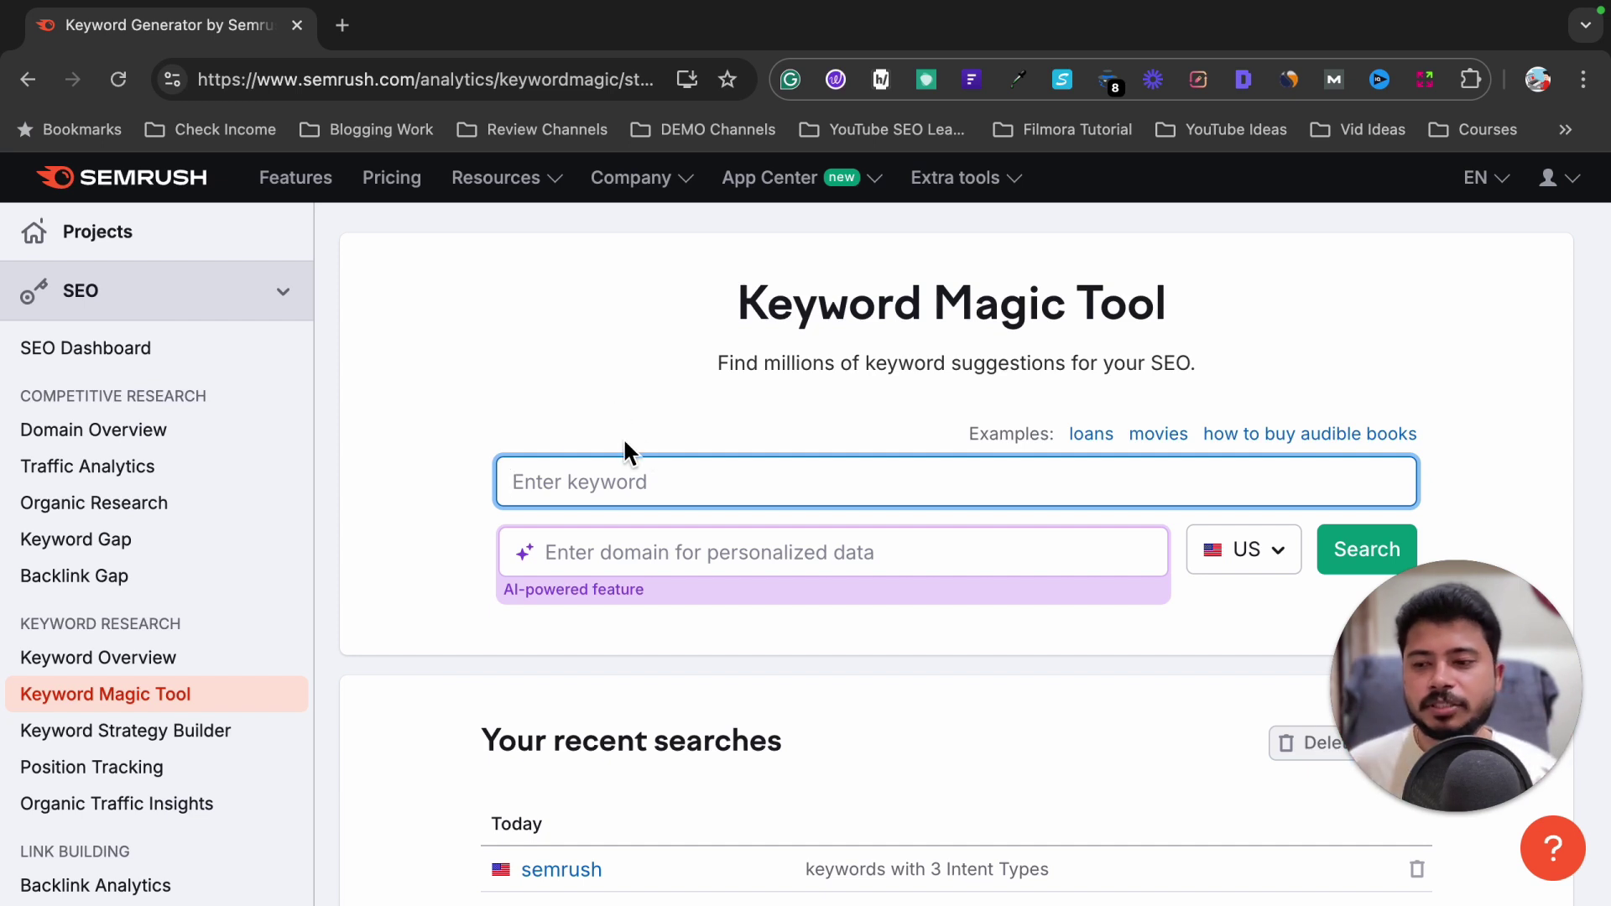
Step: Search the Keyword Magic Tool for "weight loss" in the US database
left_click(118, 699)
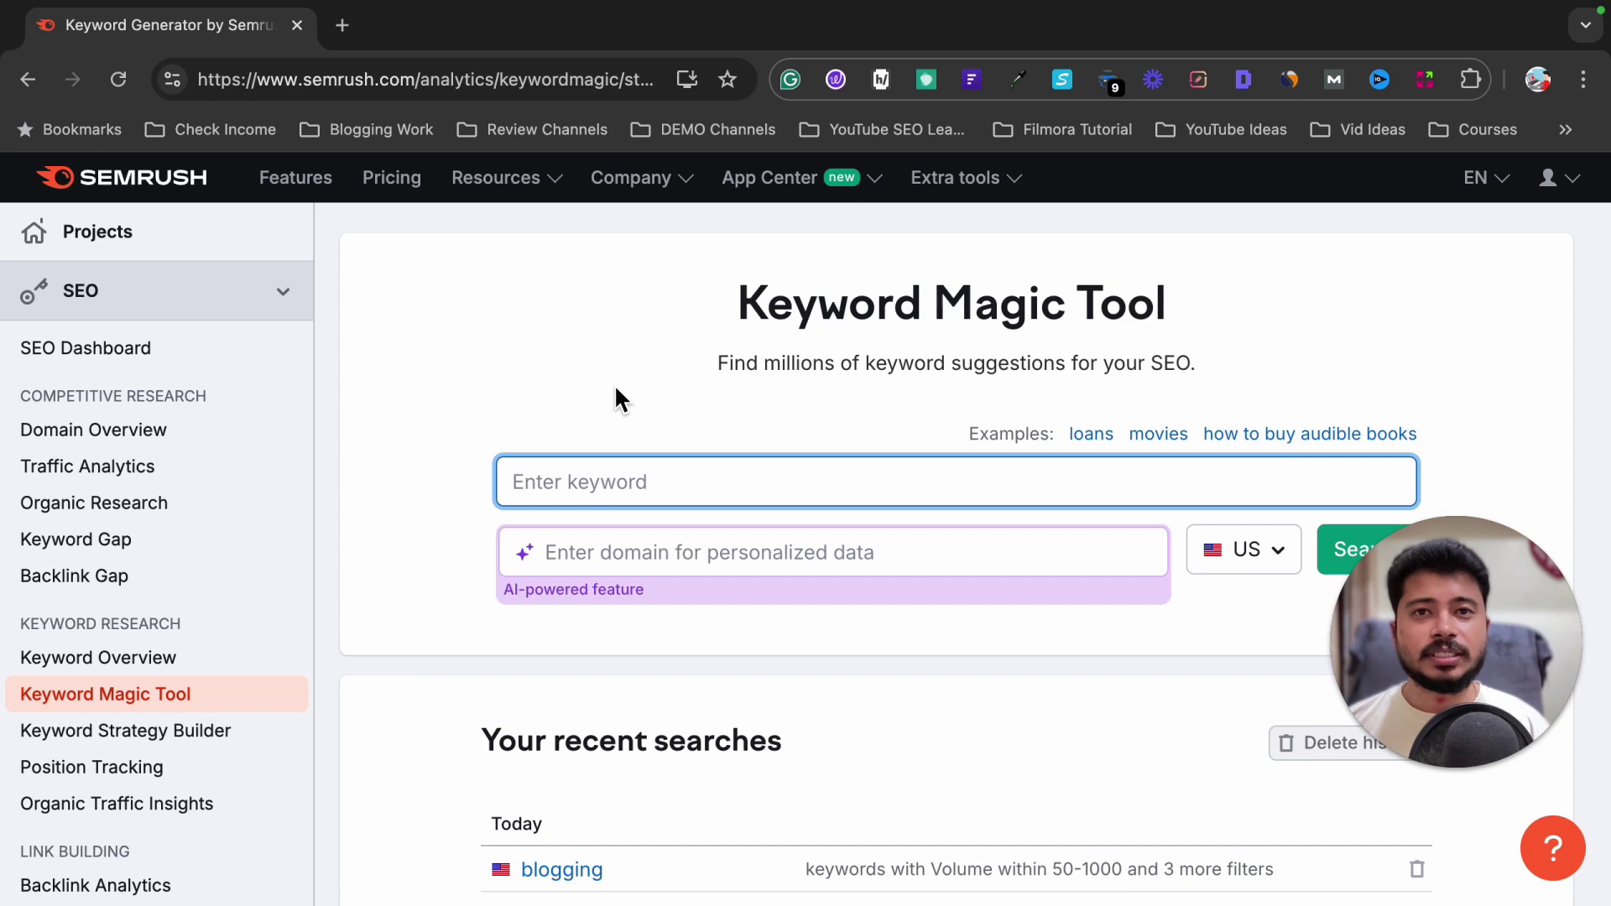
type("weight ")
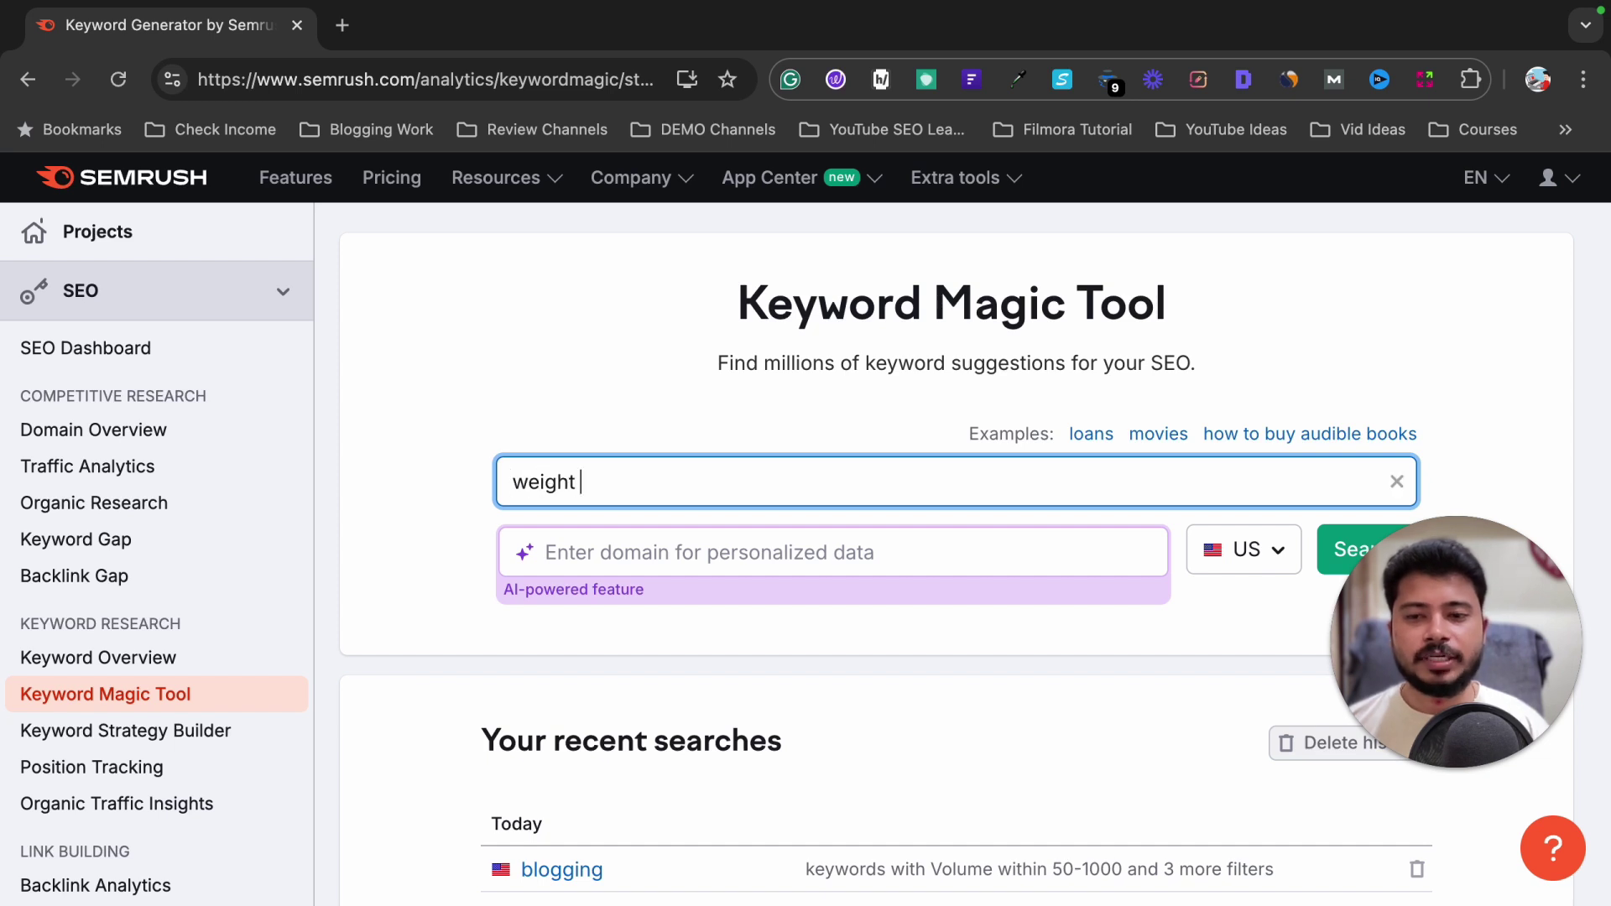
type("loss")
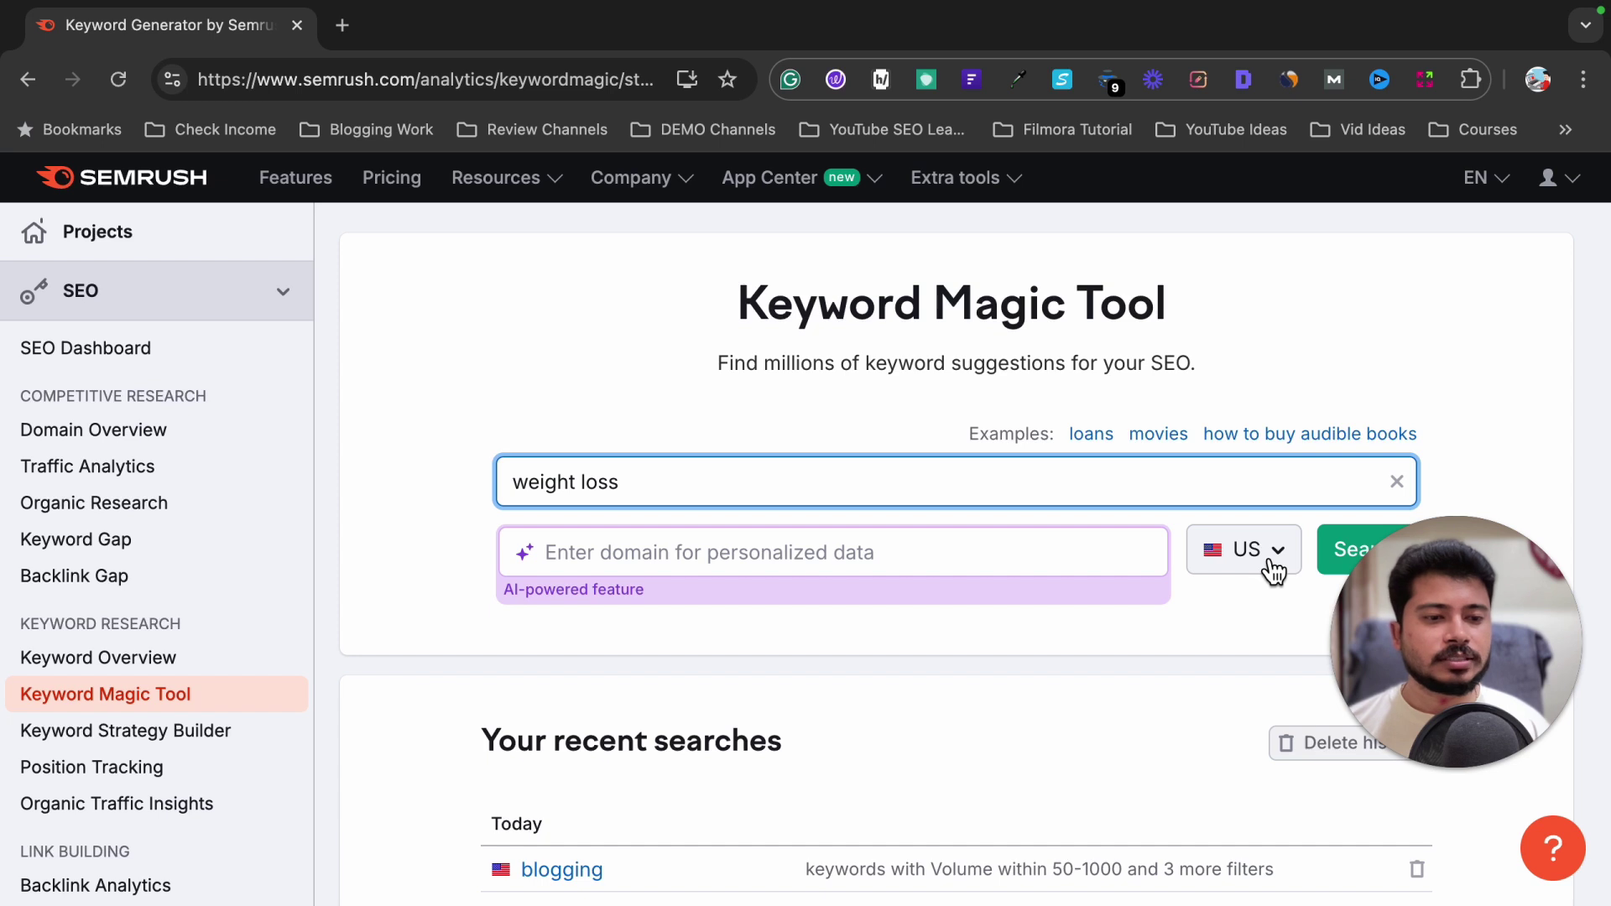
left_click(1423, 611)
left_click_drag(1423, 611, 1423, 654)
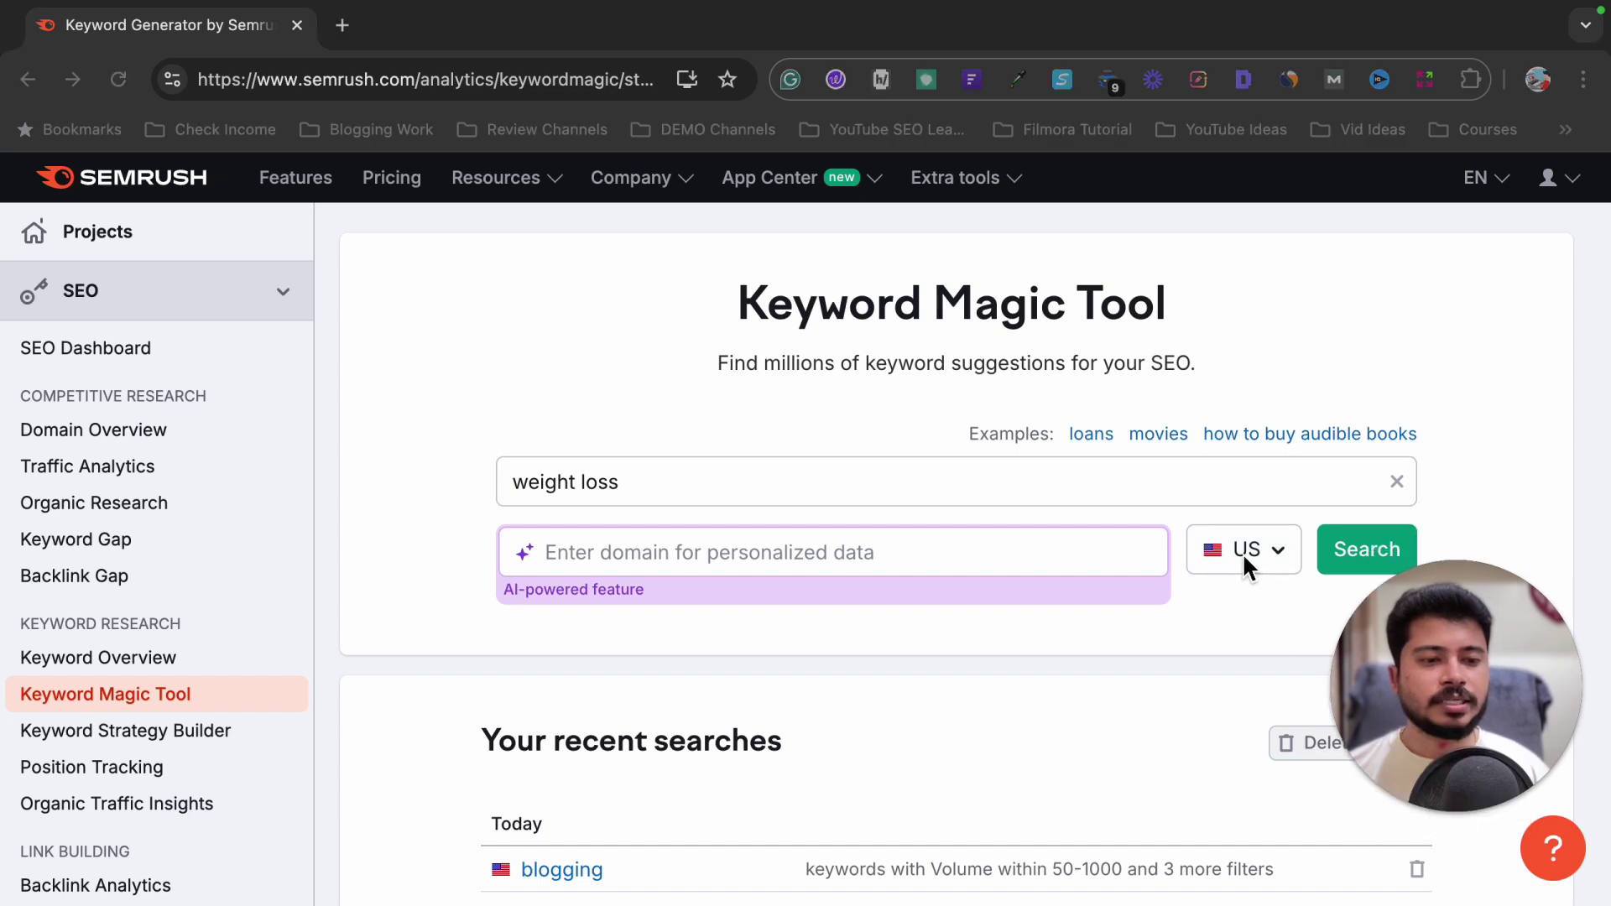
left_click(1351, 551)
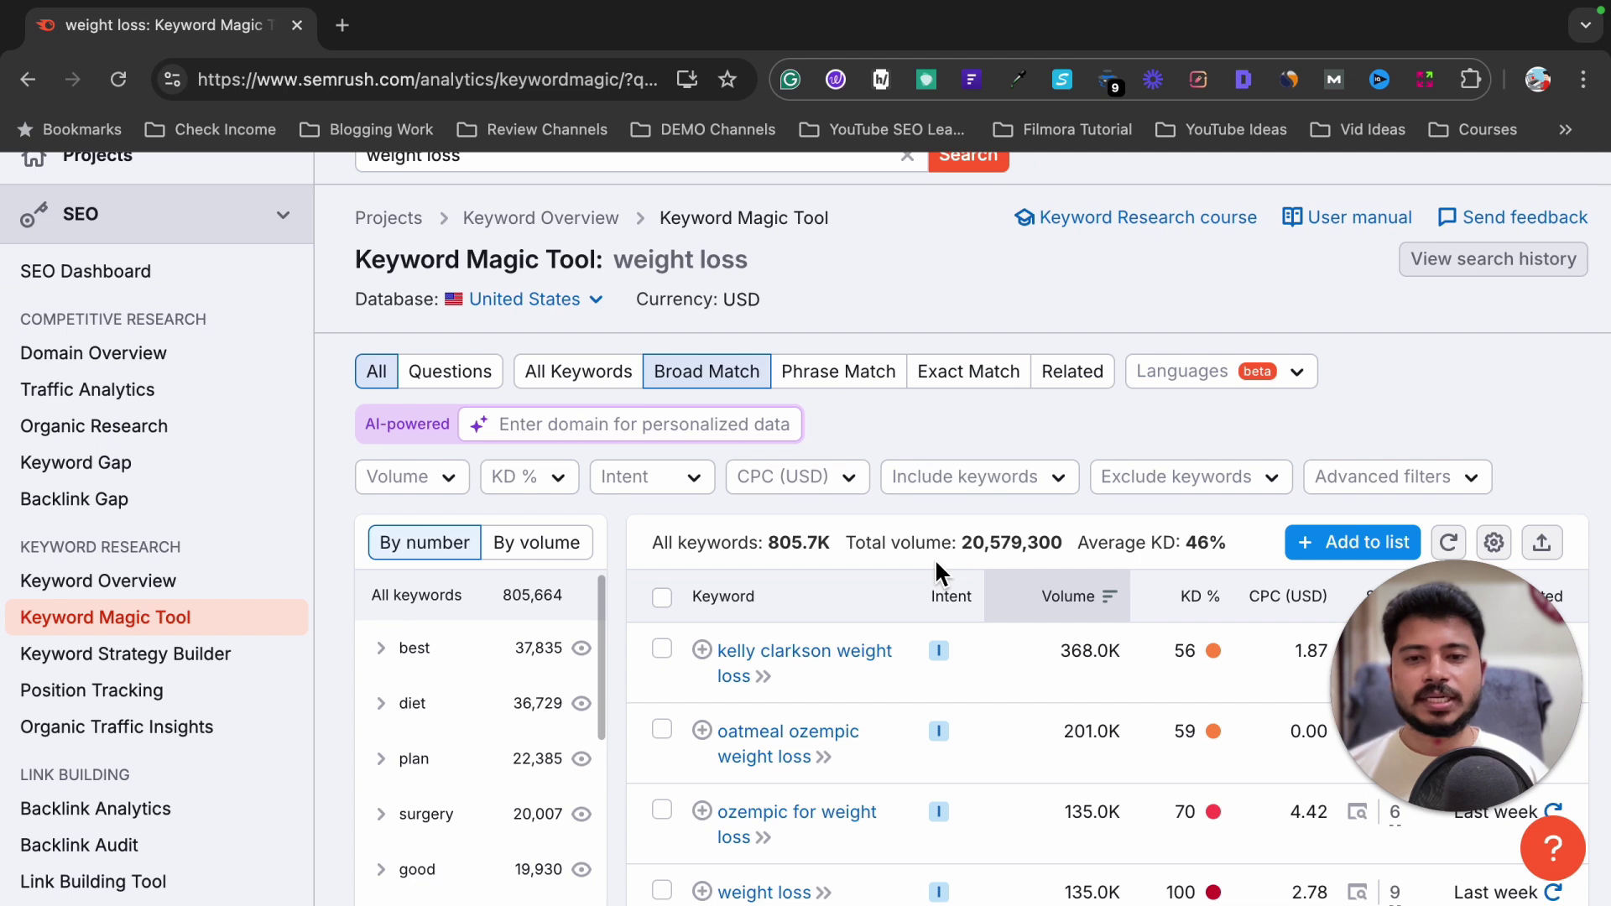
Step: Review the weight loss keyword results, viewing the Questions keywords and returning to All
scroll(935, 557, "down", 1)
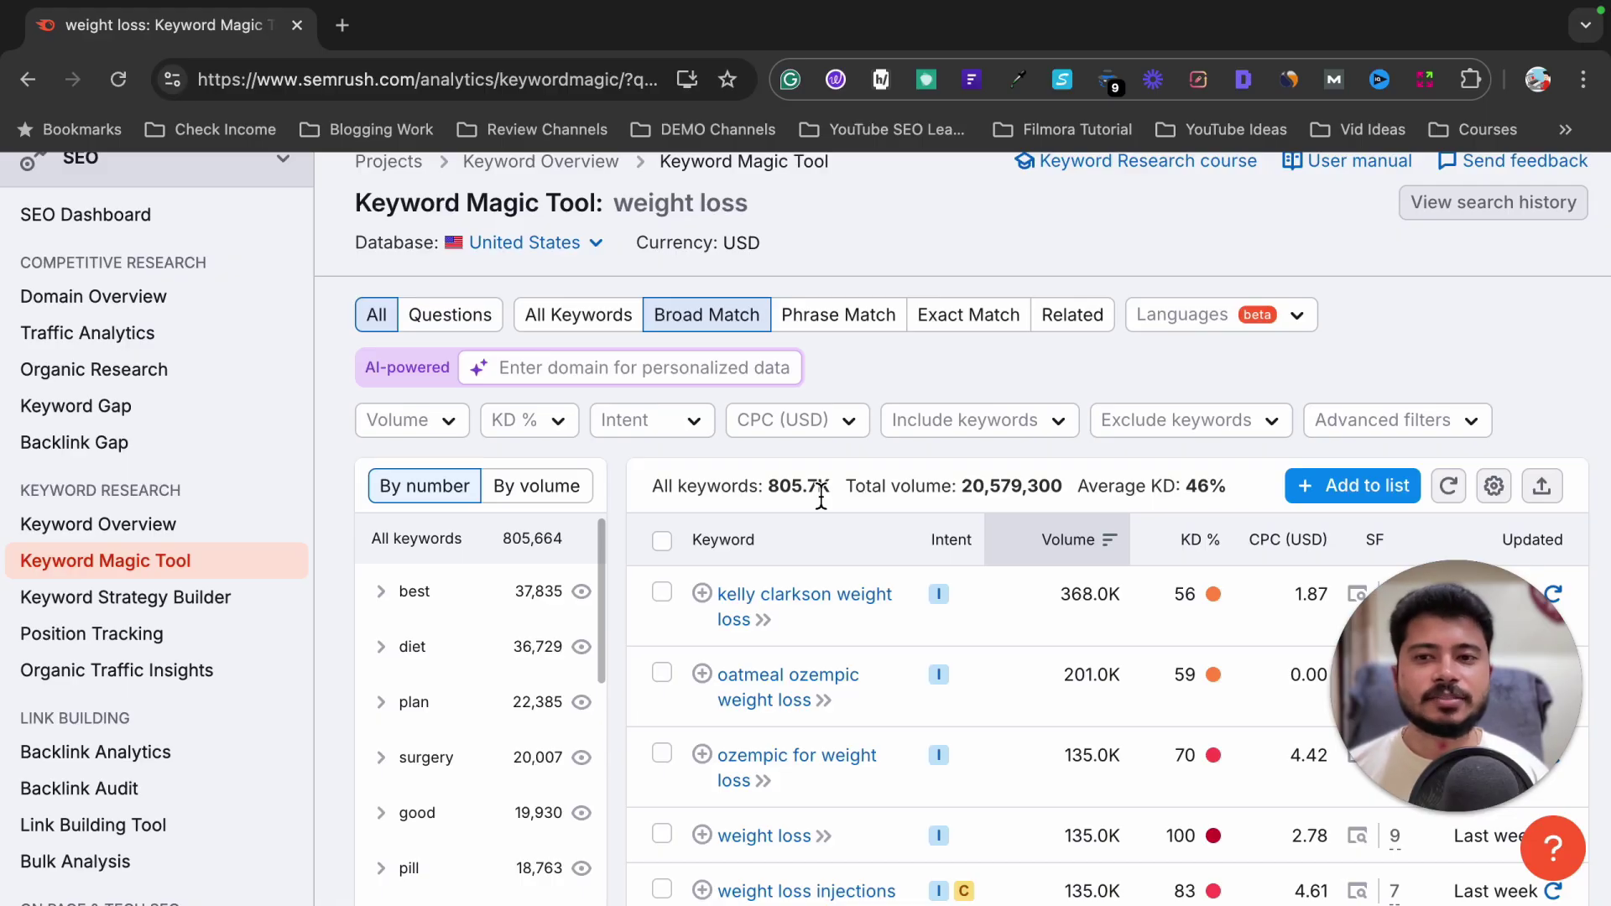
scroll(1007, 621, "up", 2)
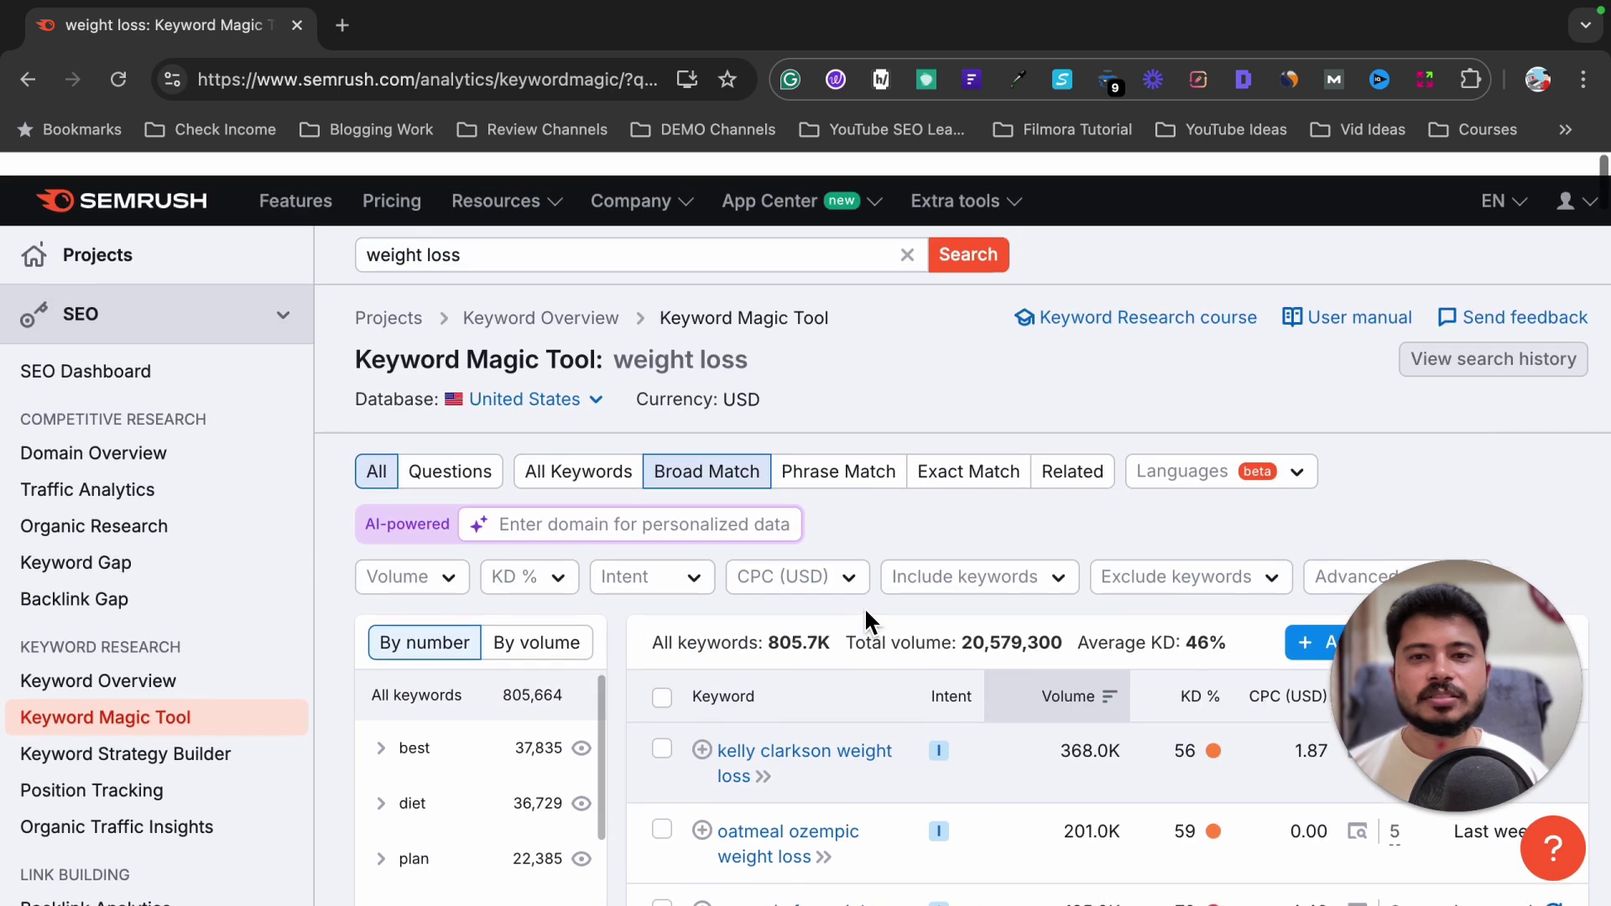
scroll(865, 607, "down", 1)
scroll(863, 606, "down", 2)
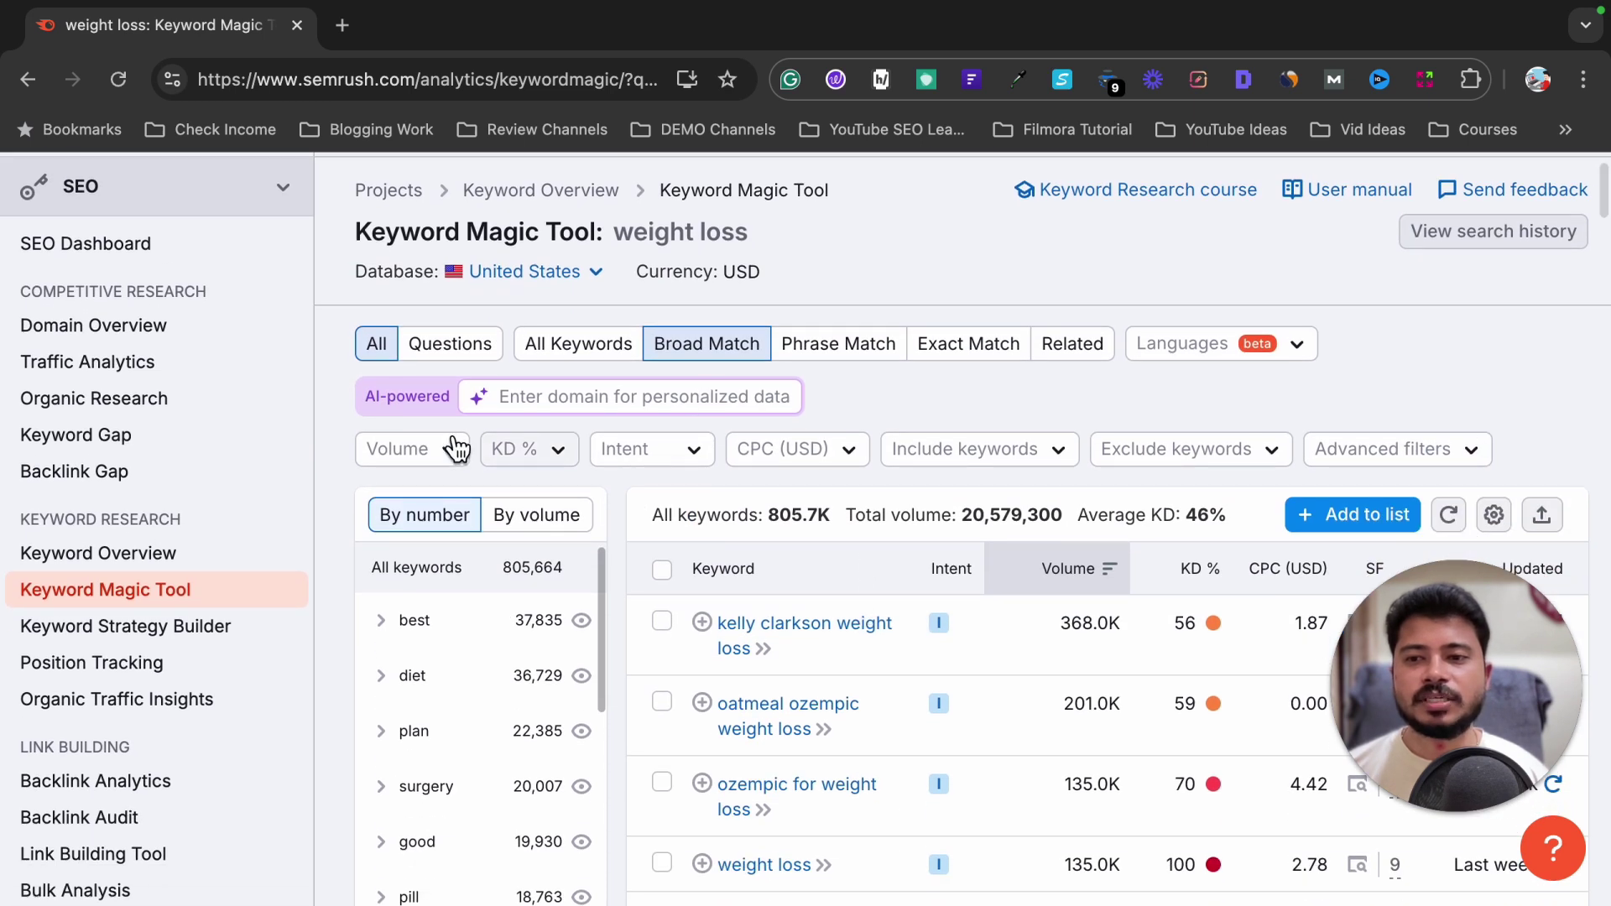
left_click(457, 359)
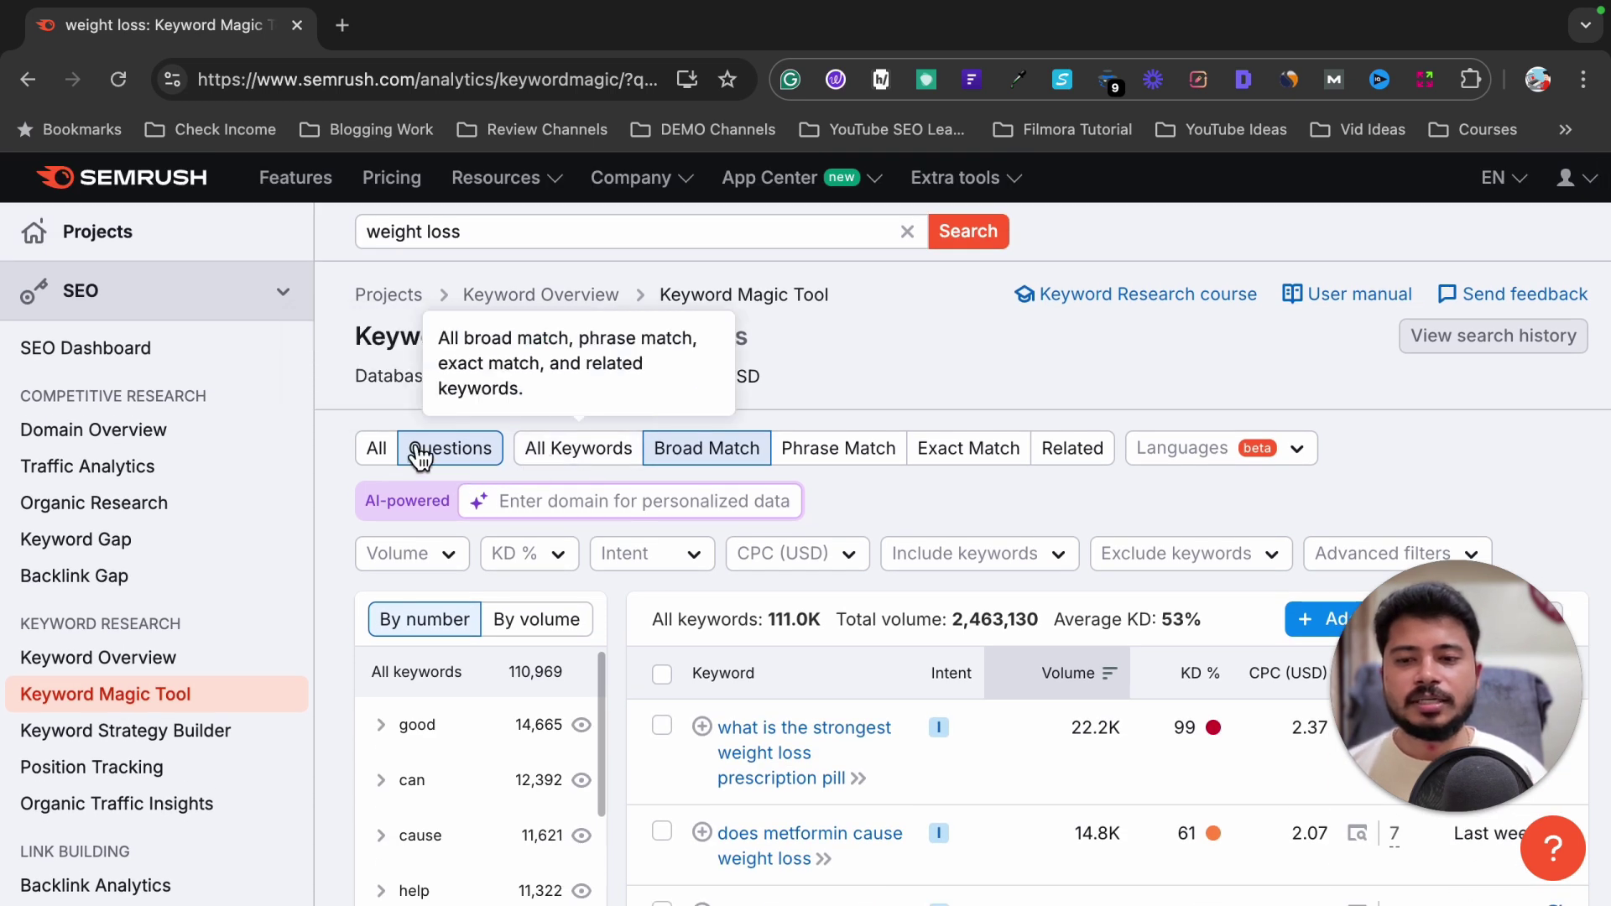
left_click(376, 448)
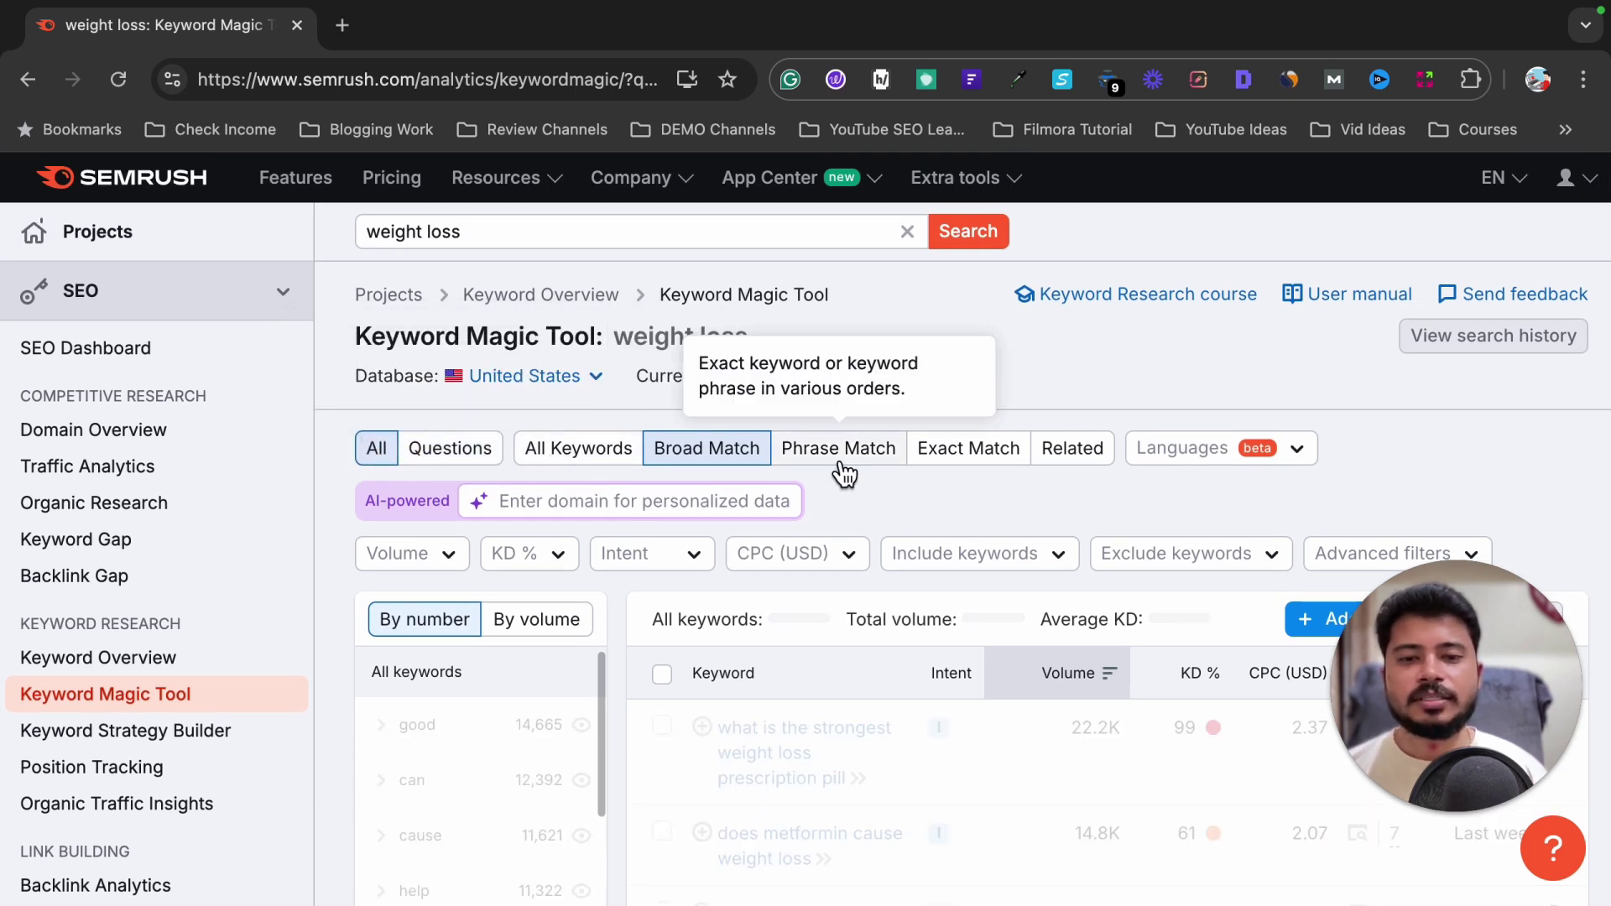
scroll(919, 361, "down", 2)
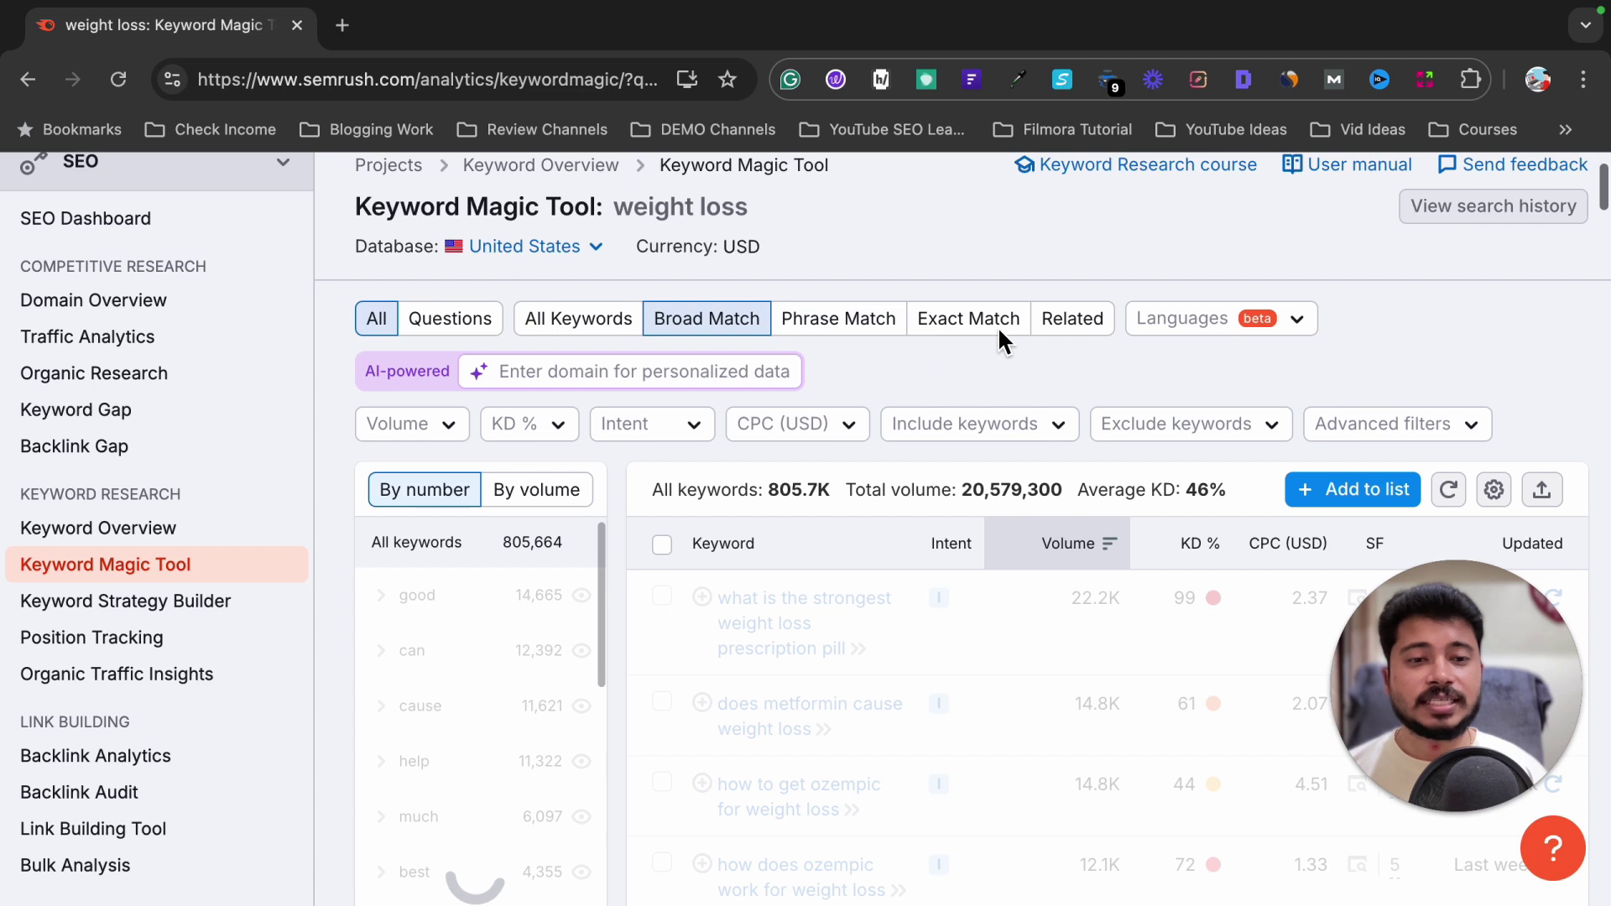
scroll(1078, 449, "down", 2)
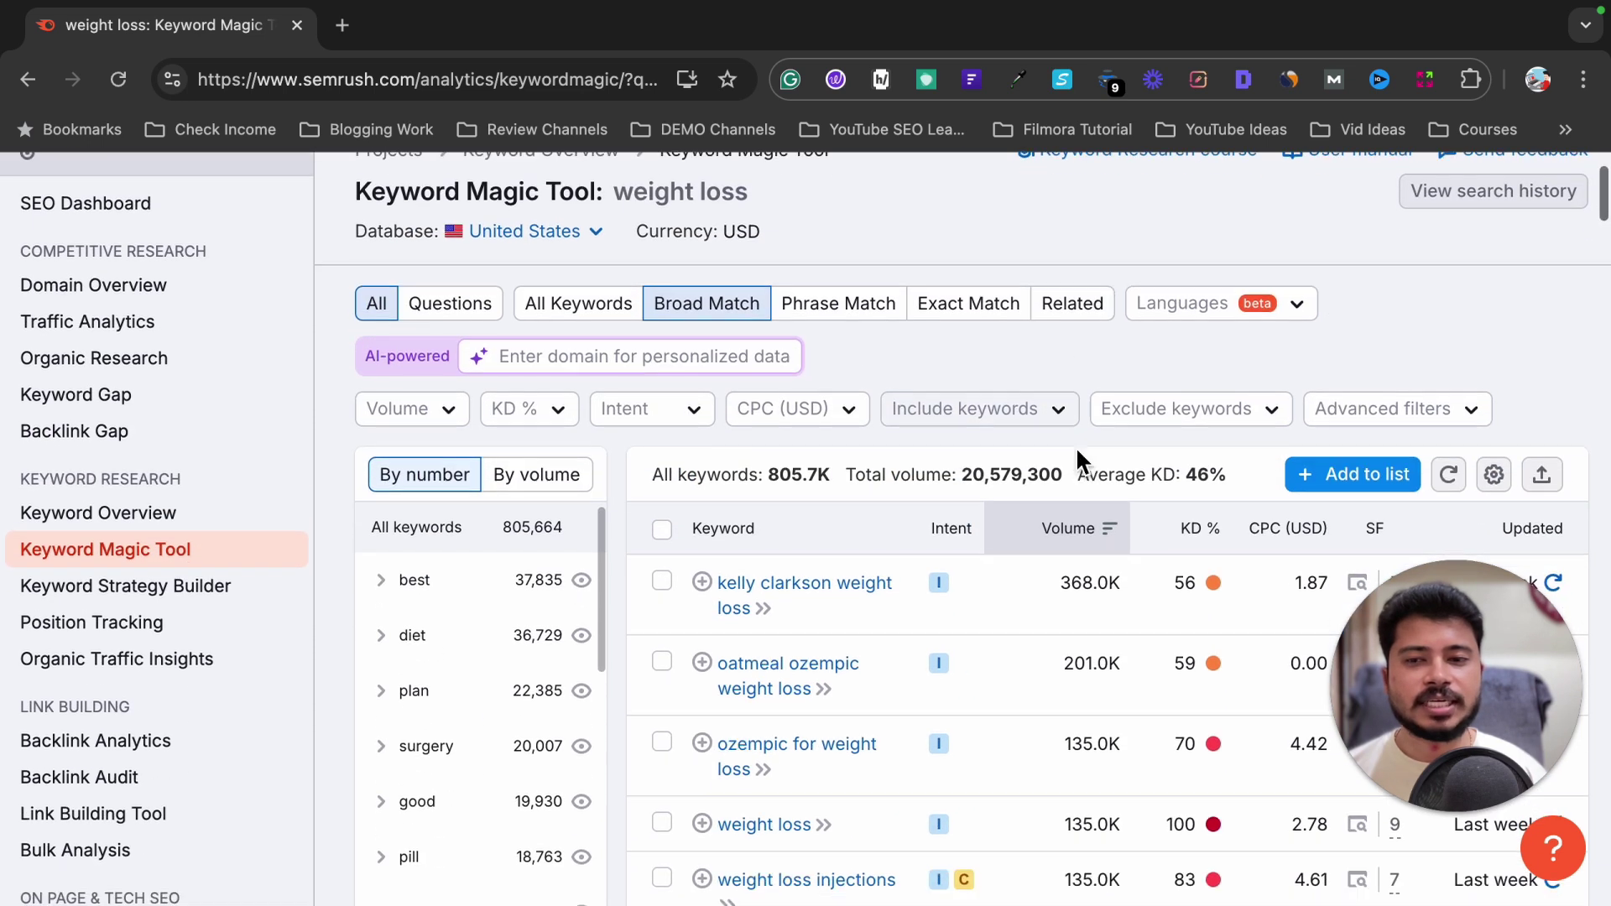
Step: Examine the preset and custom range options of the Volume and KD % filters
scroll(1076, 447, "down", 2)
left_click(453, 307)
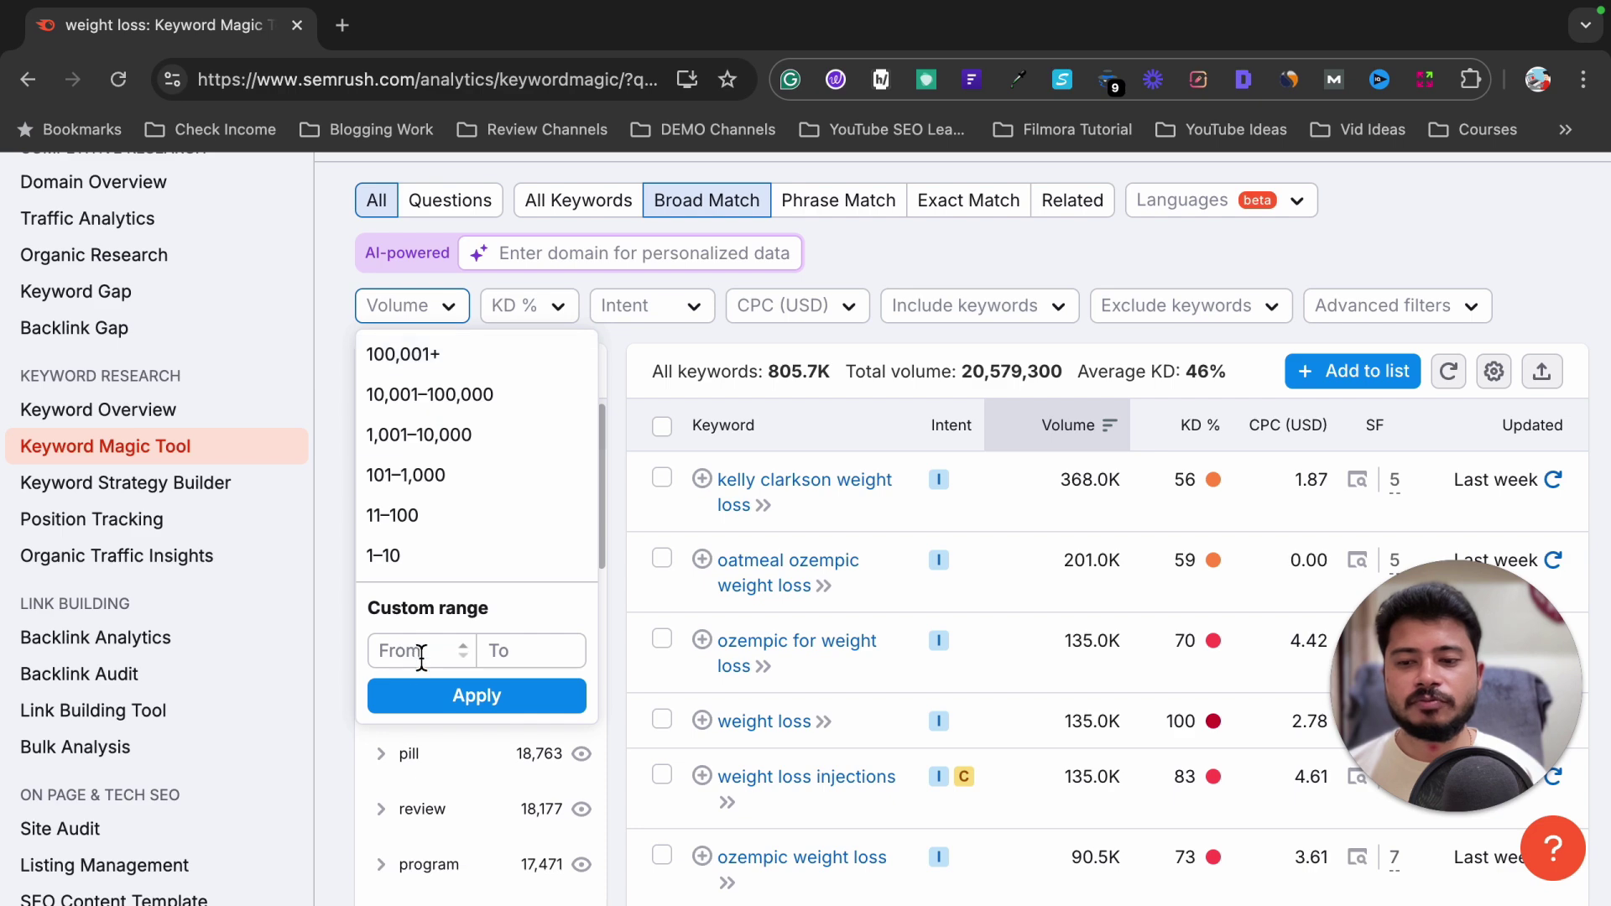
left_click(559, 312)
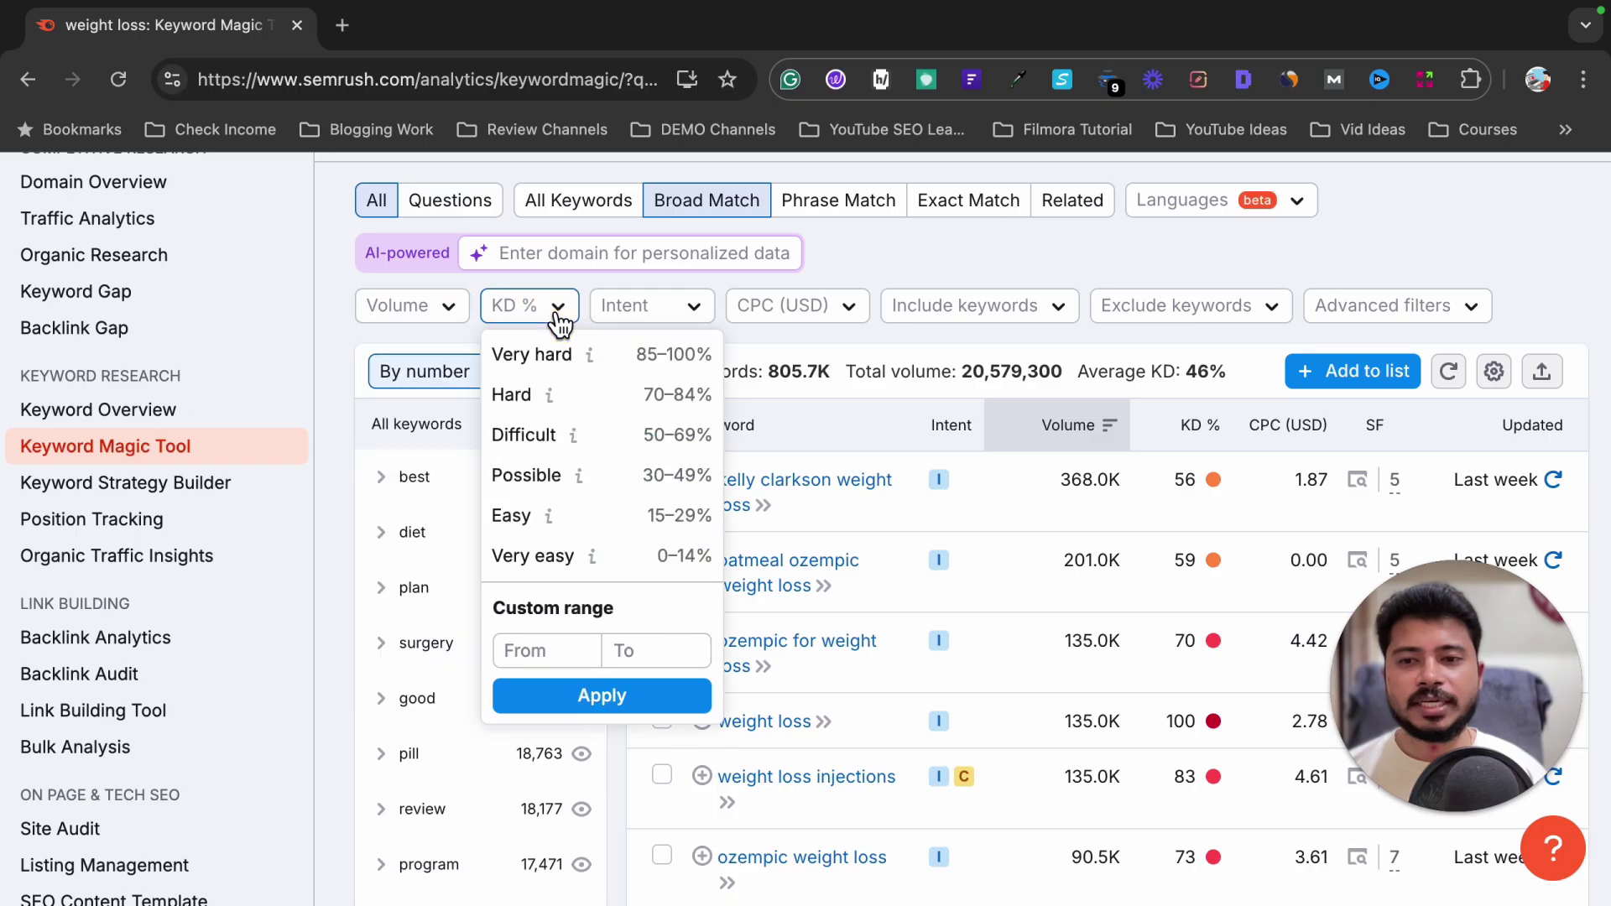
Step: Try out the Informational, Commercial and Transactional options in the Intent filter
left_click(672, 312)
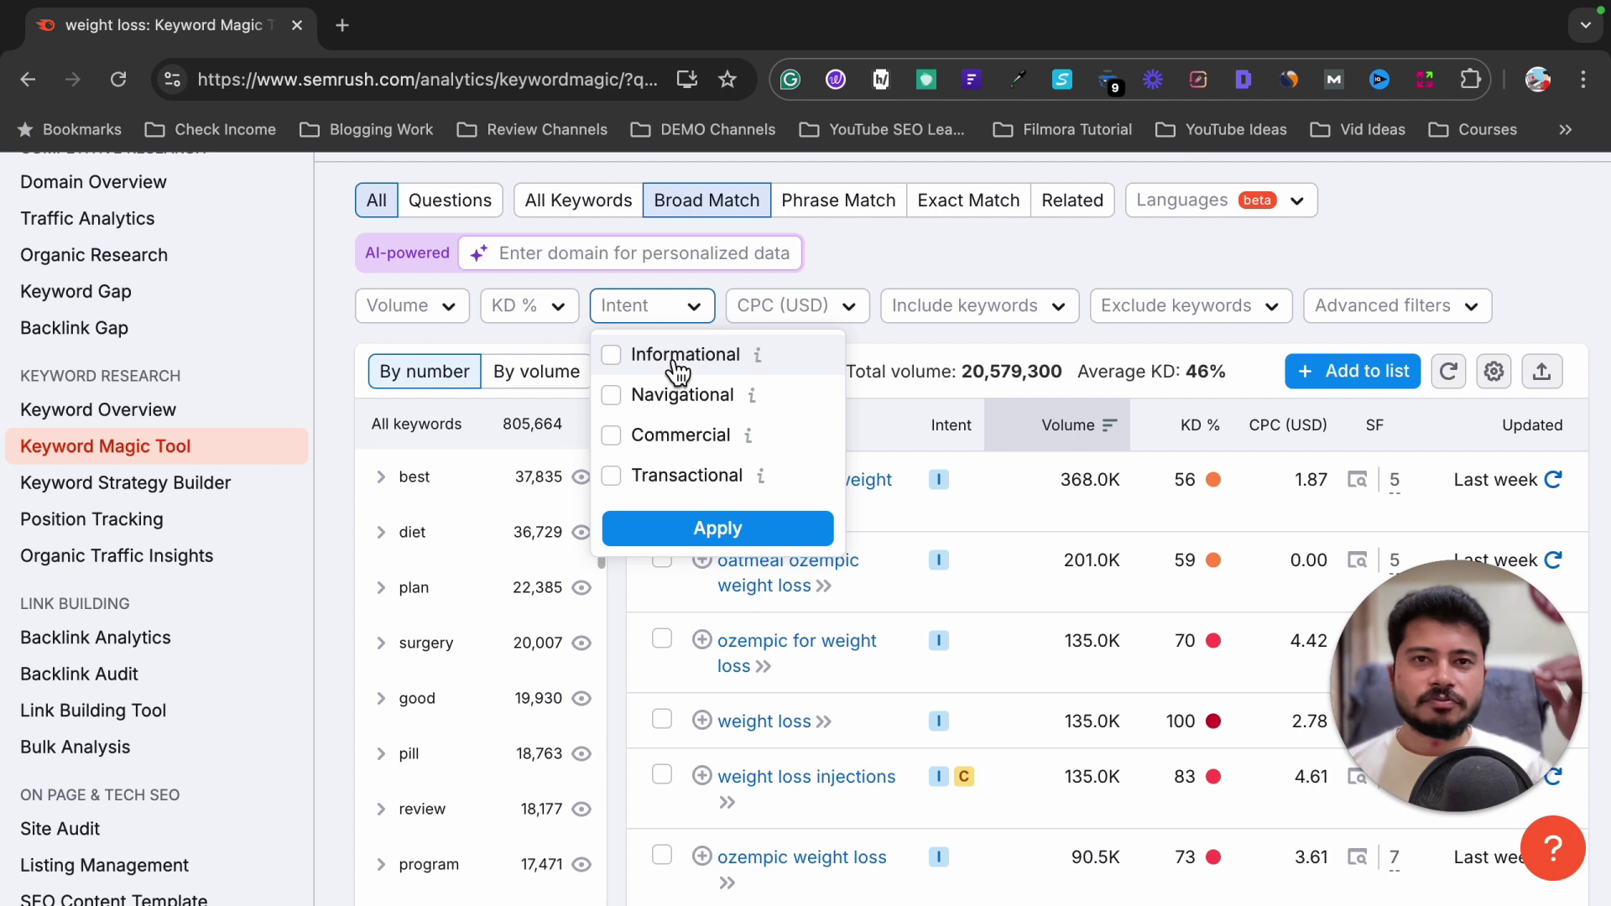
left_click(624, 368)
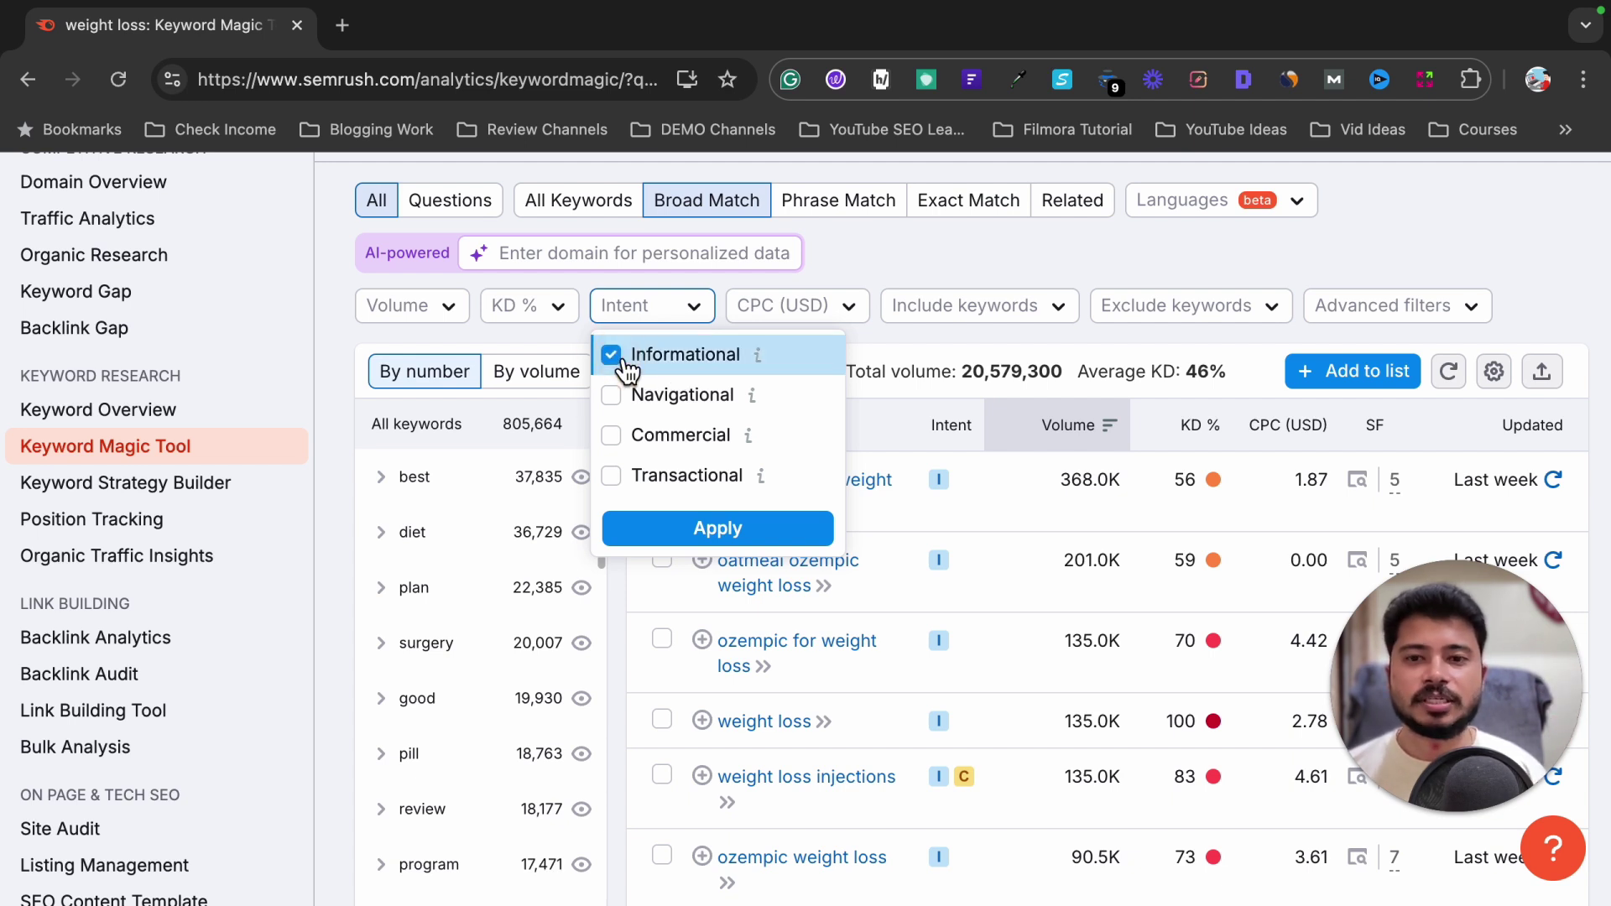
left_click(623, 368)
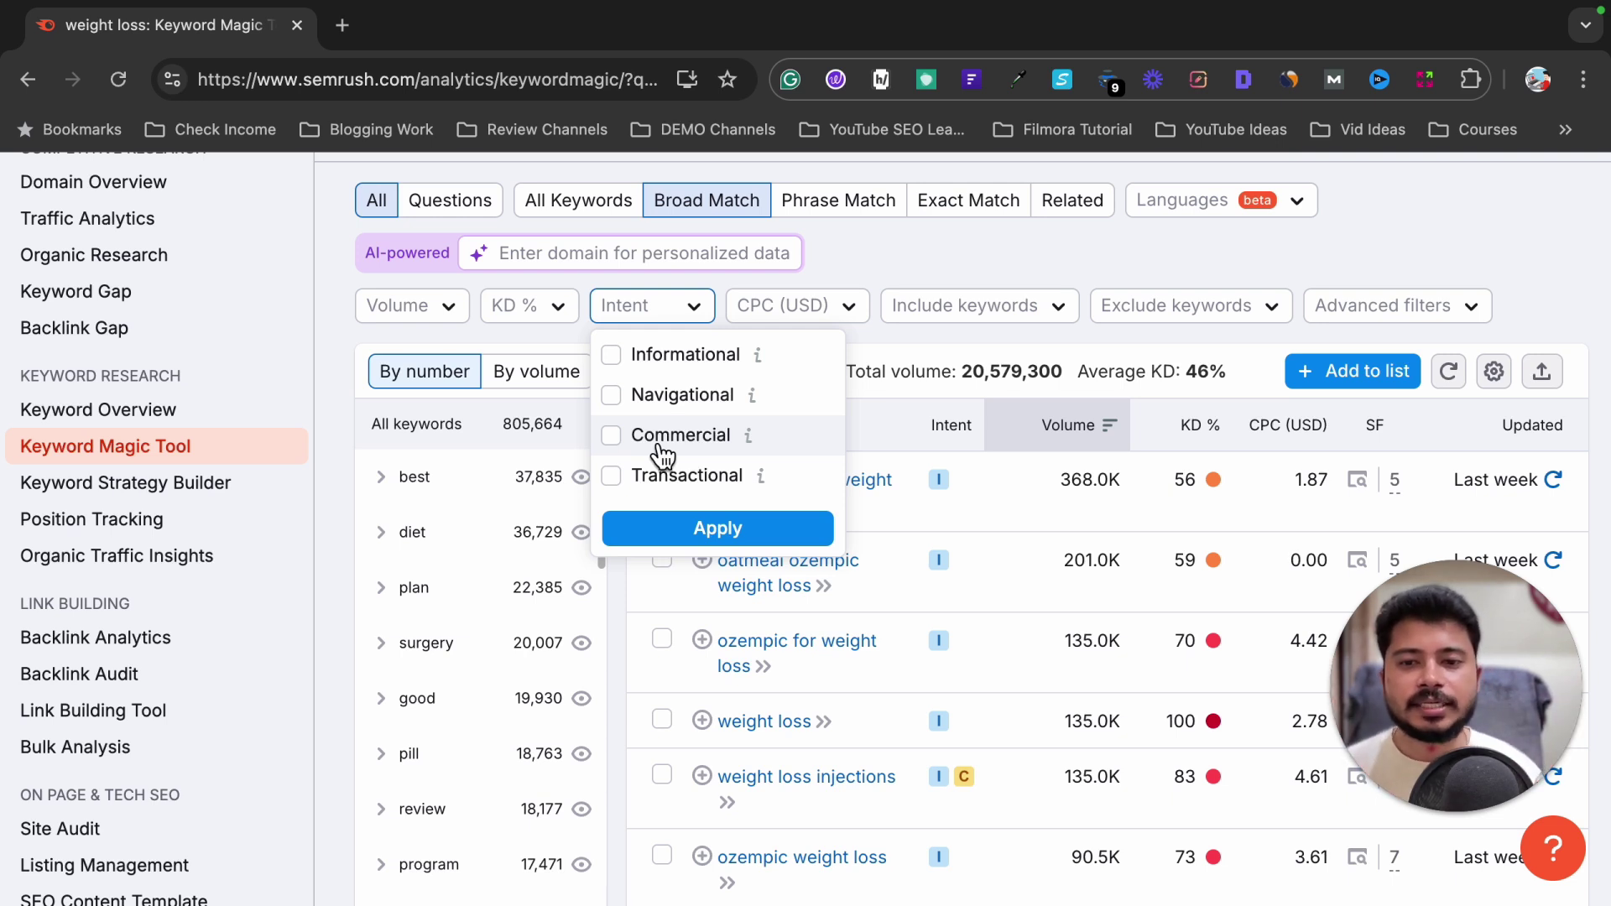
left_click(627, 447)
left_click(626, 480)
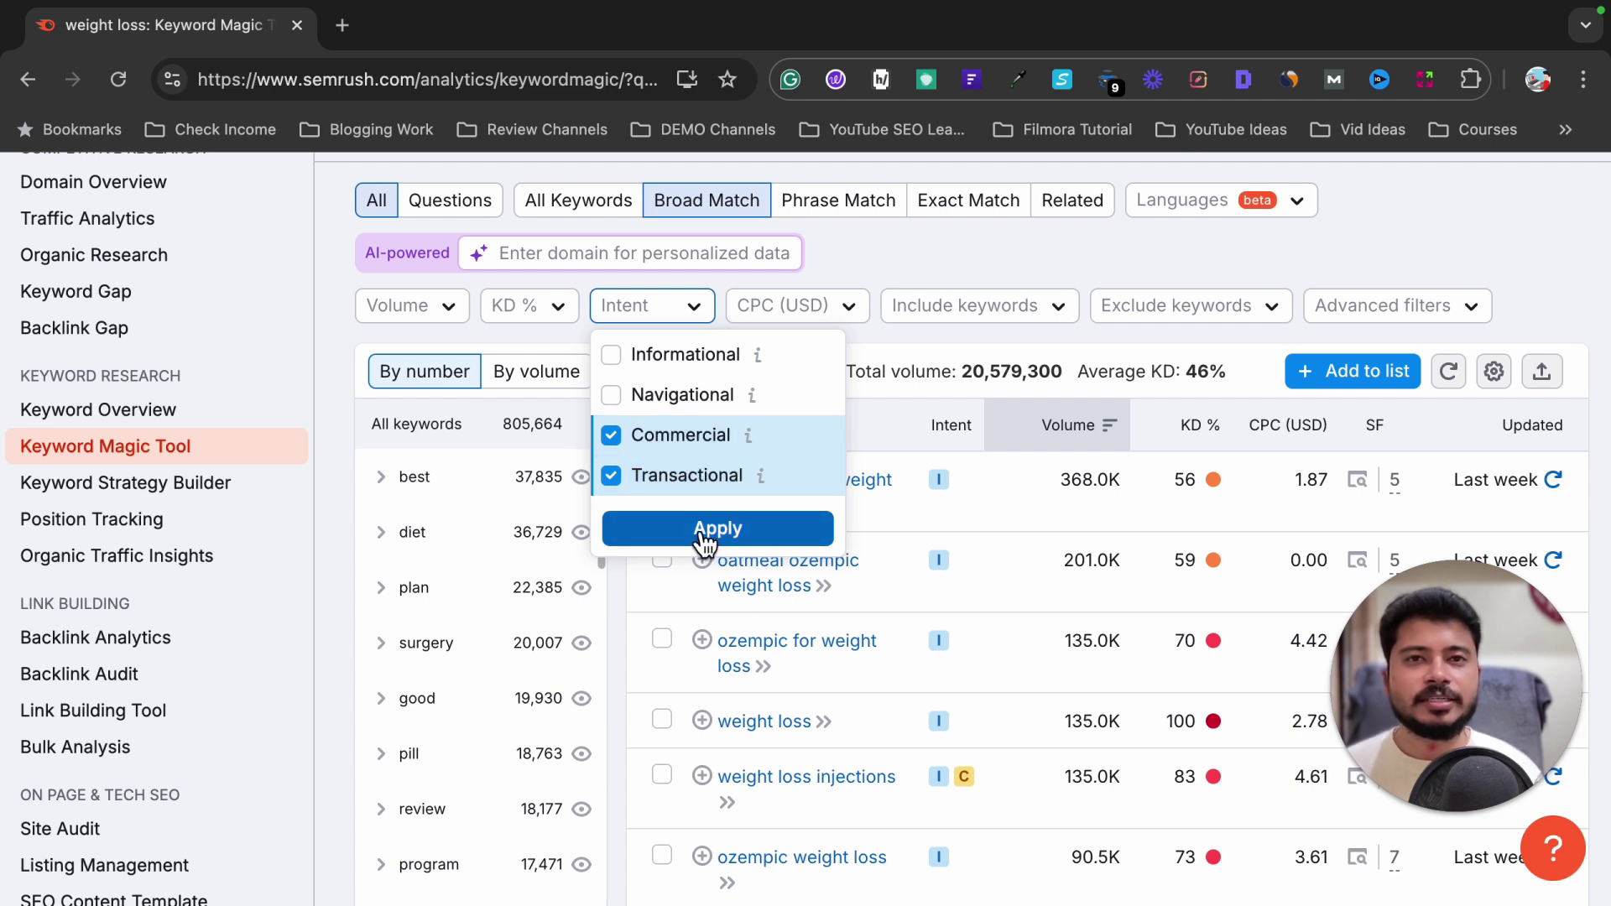
left_click(615, 441)
Step: Fill the Include keywords filter with how, what and why on separate lines, matching any of the keywords
left_click(938, 312)
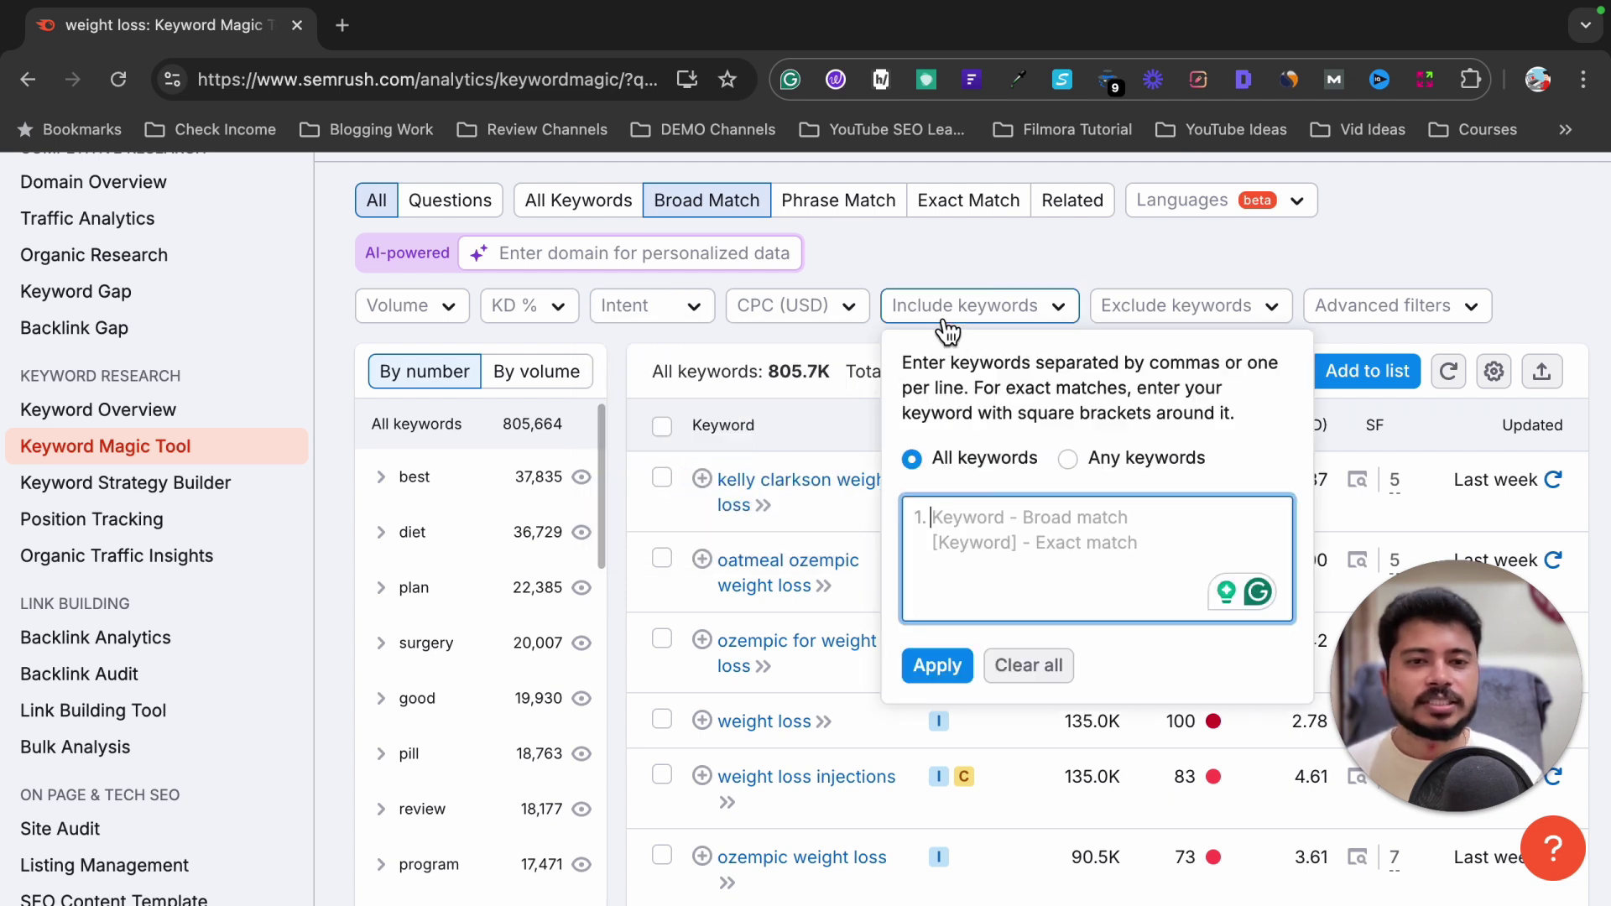
left_click(1032, 316)
left_click(1037, 327)
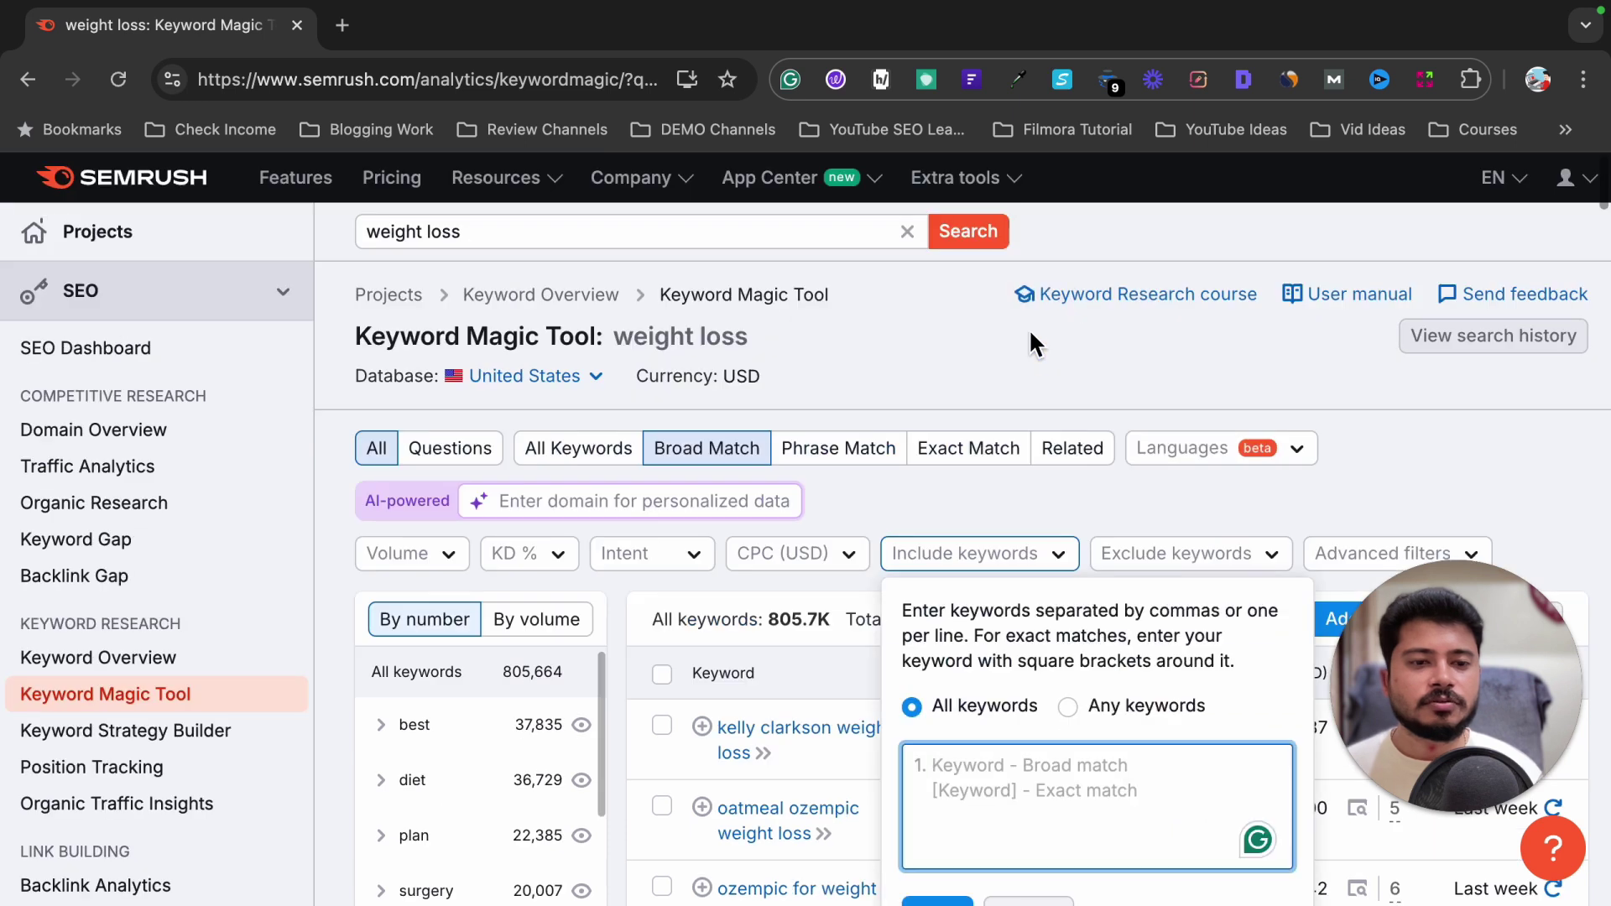
scroll(1041, 361, "down", 4)
left_click(1069, 405)
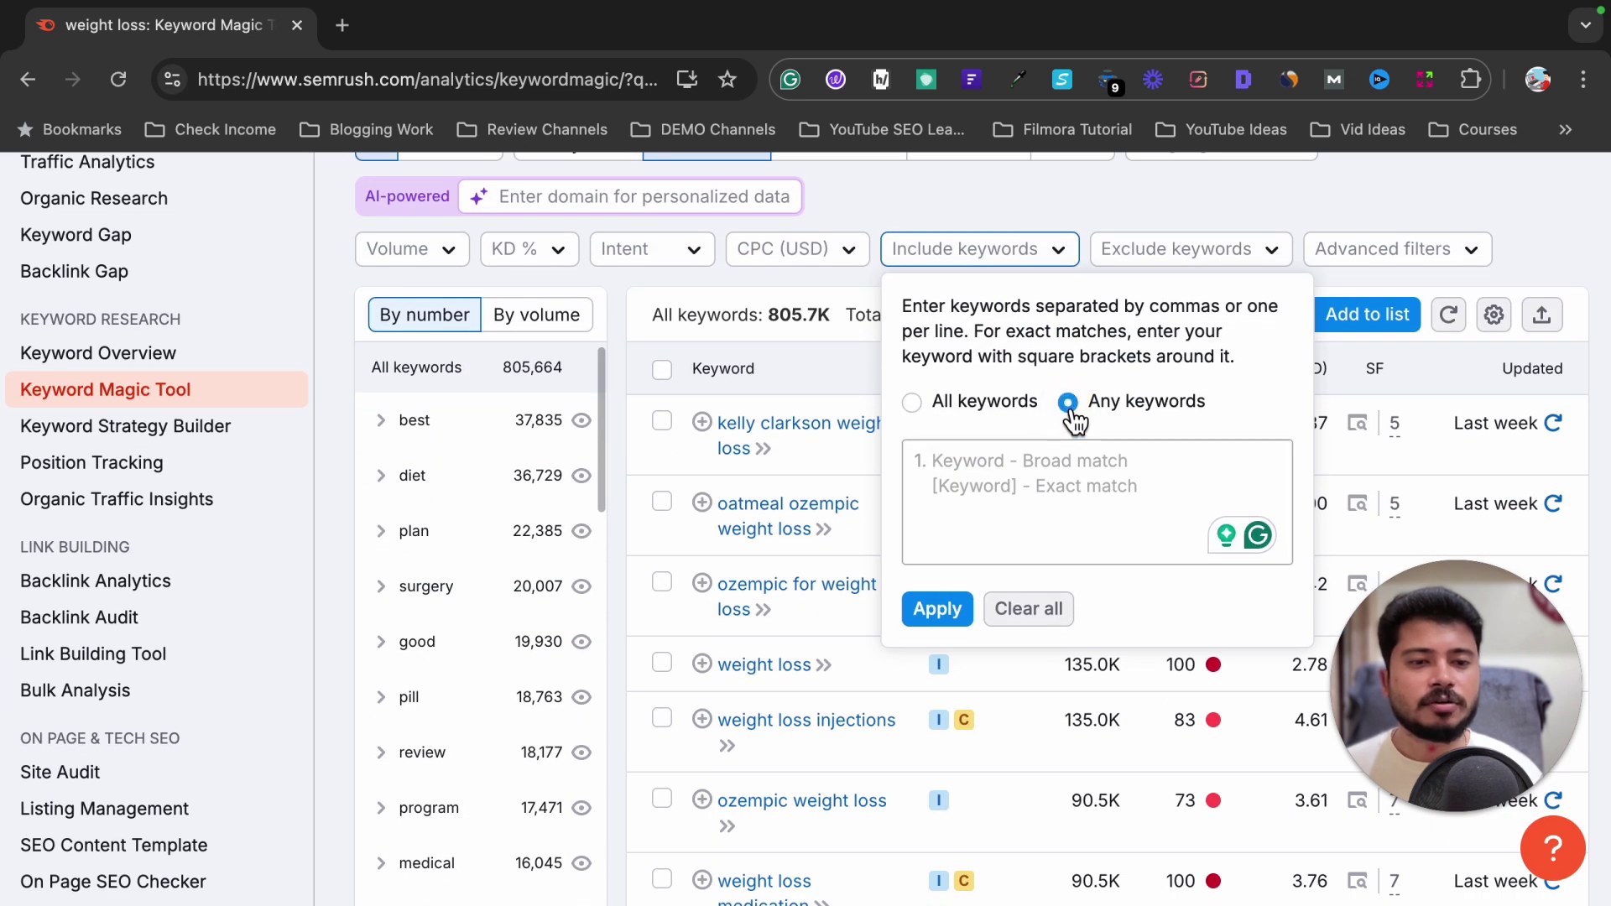
left_click(964, 489)
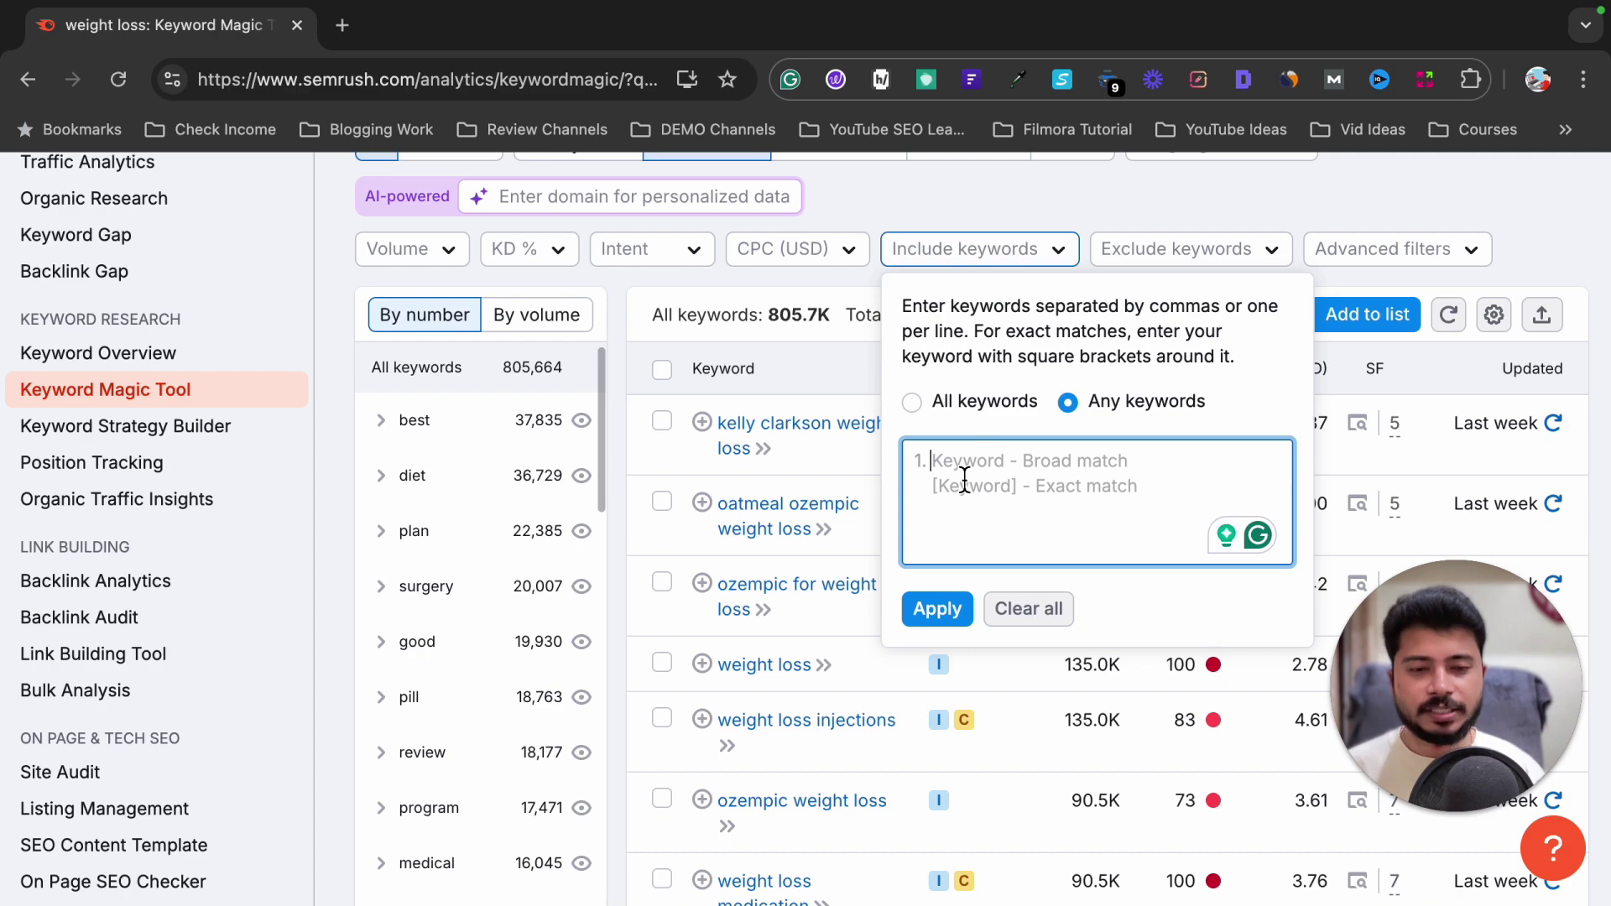
type("how ")
type("what")
key("Return")
type("why")
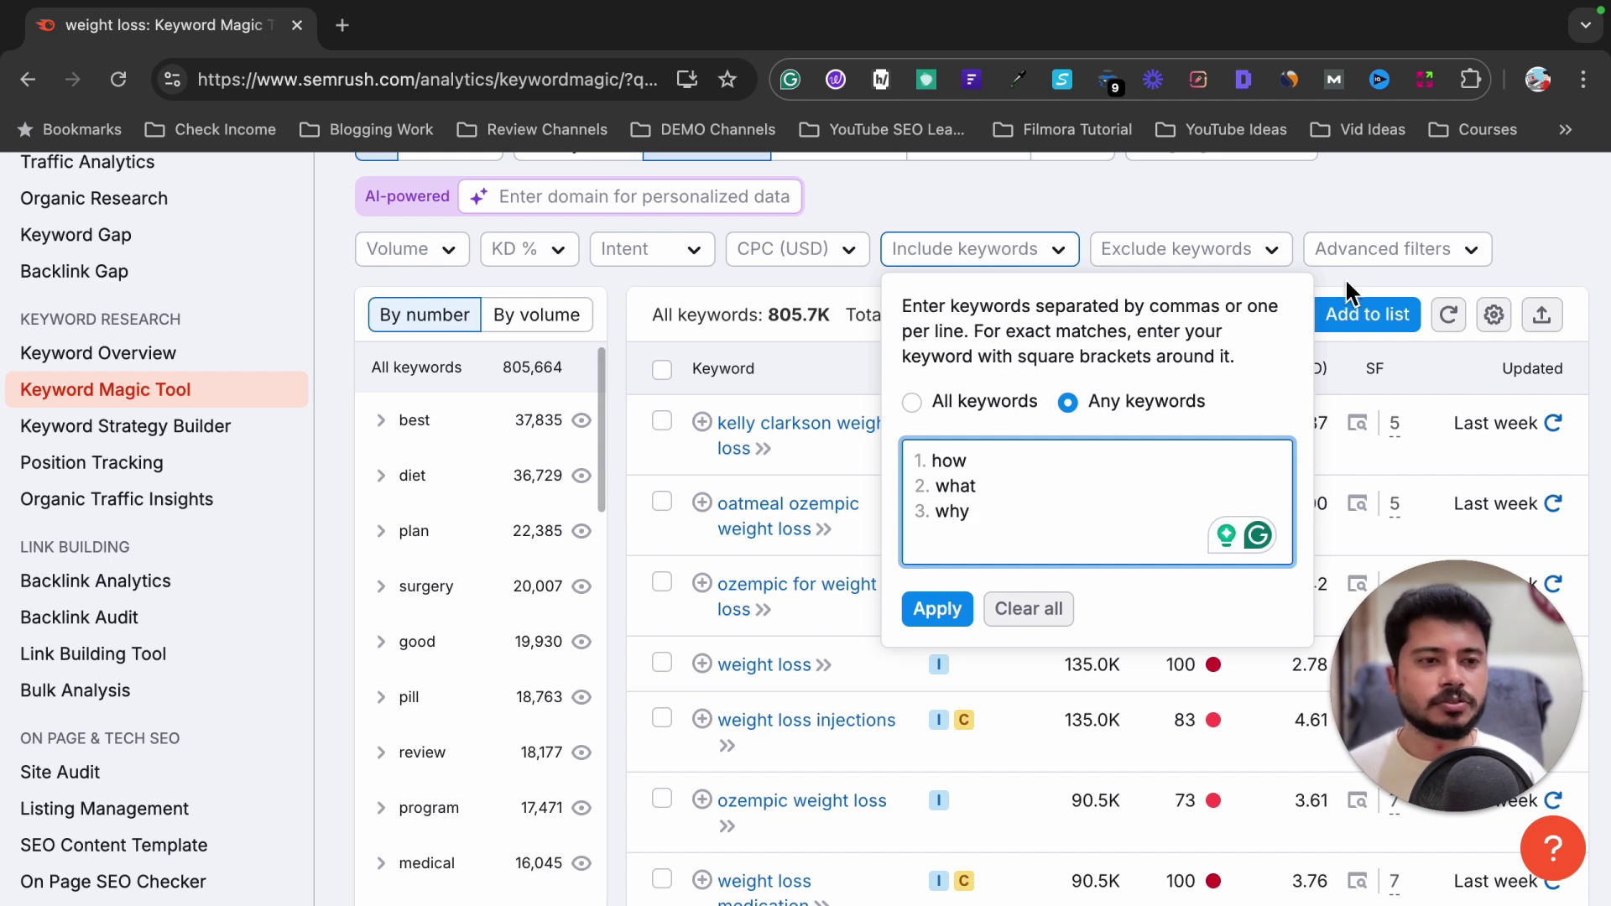
Step: Examine the Exclude keywords filter and its keyword entry options
left_click(1215, 272)
left_click(1211, 263)
scroll(1208, 277, "up", 4)
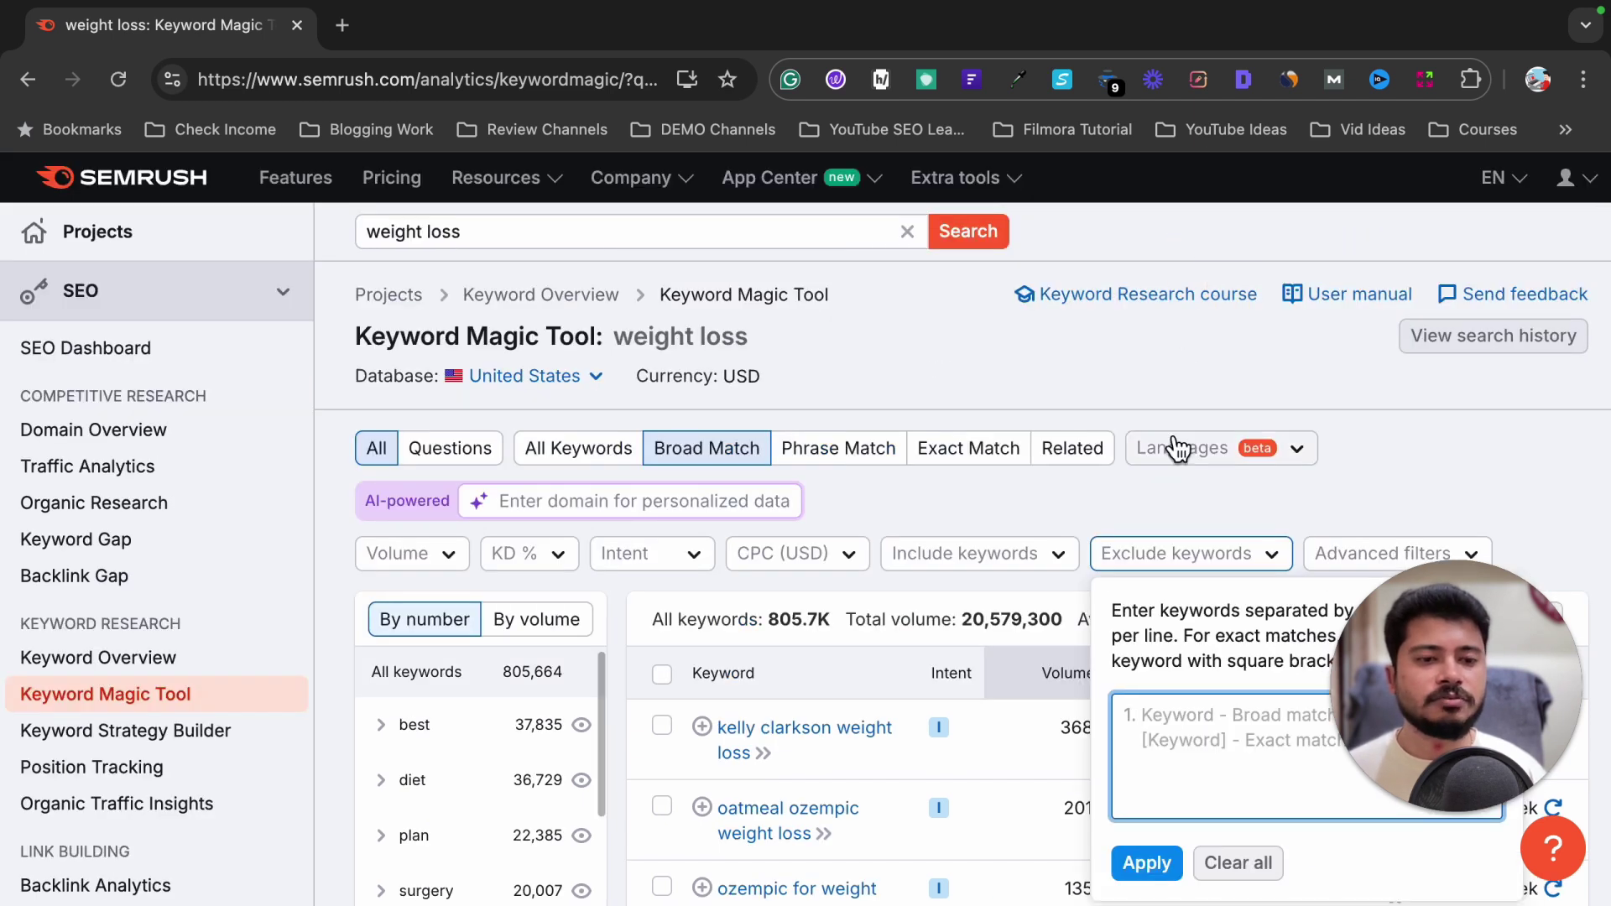
scroll(1173, 441, "down", 2)
scroll(1170, 433, "down", 2)
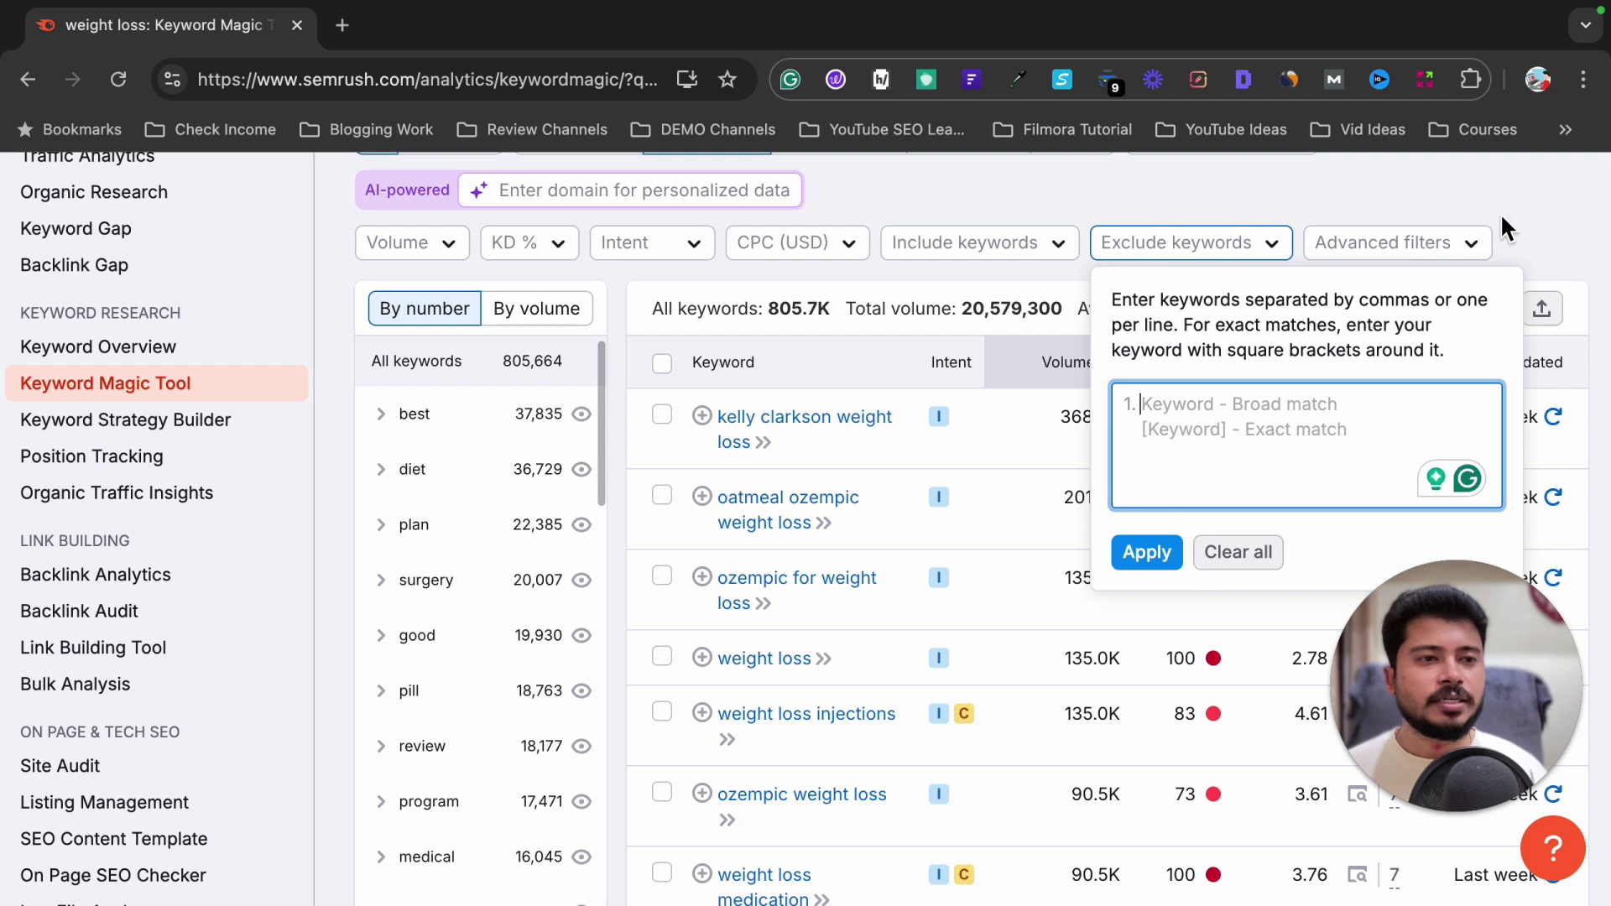
Step: Try a minimum word count of 6 in the advanced filters
left_click(1465, 247)
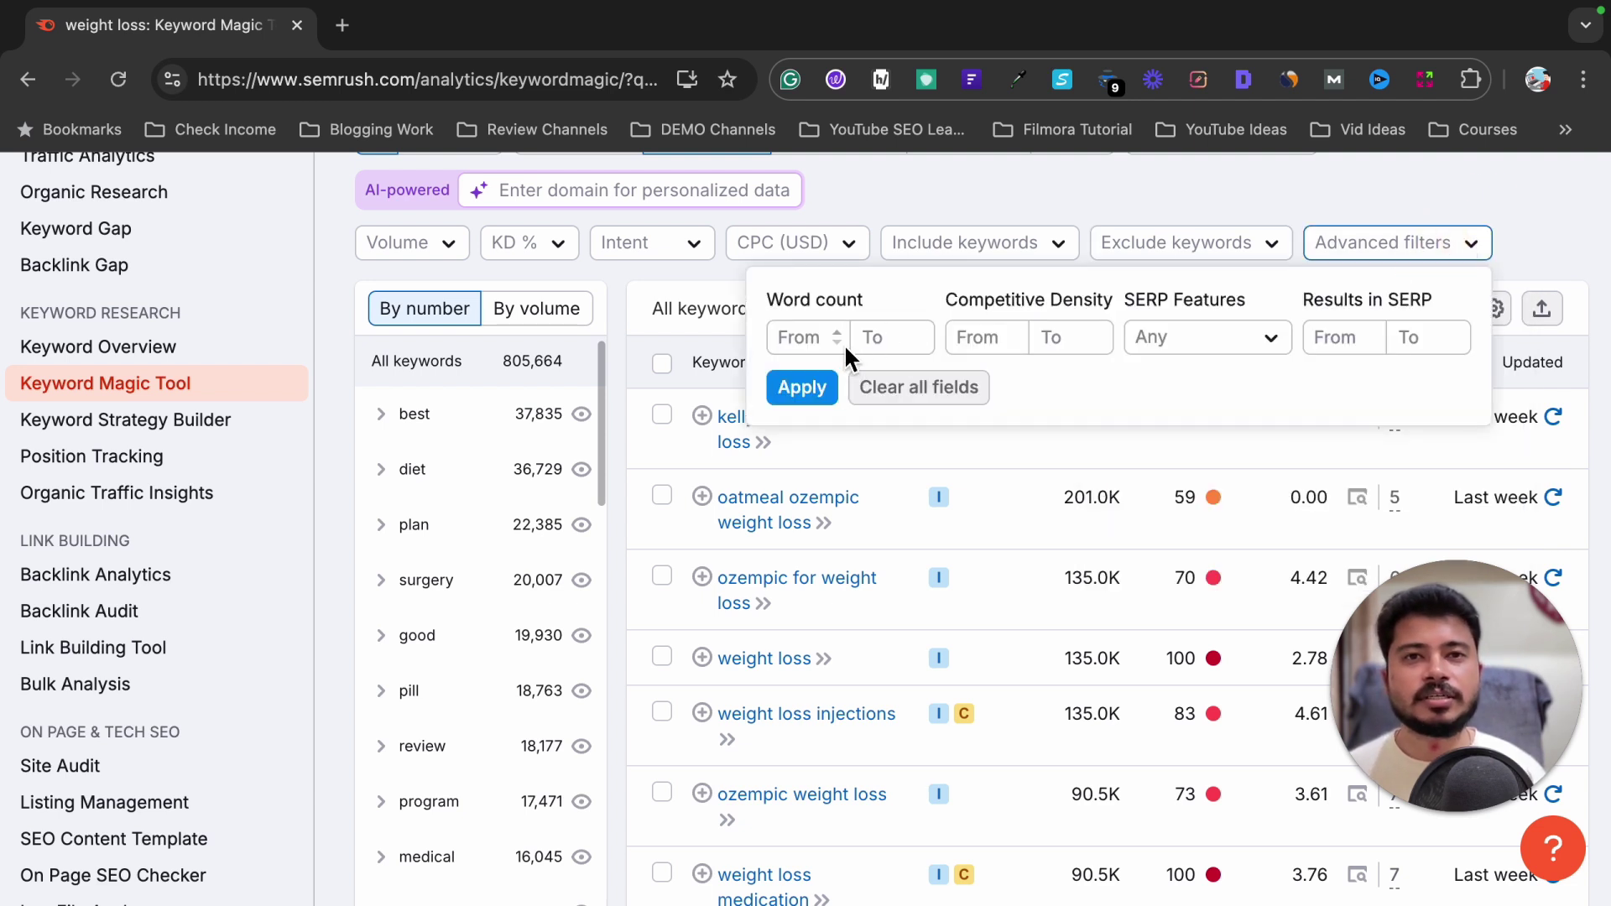
left_click(829, 338)
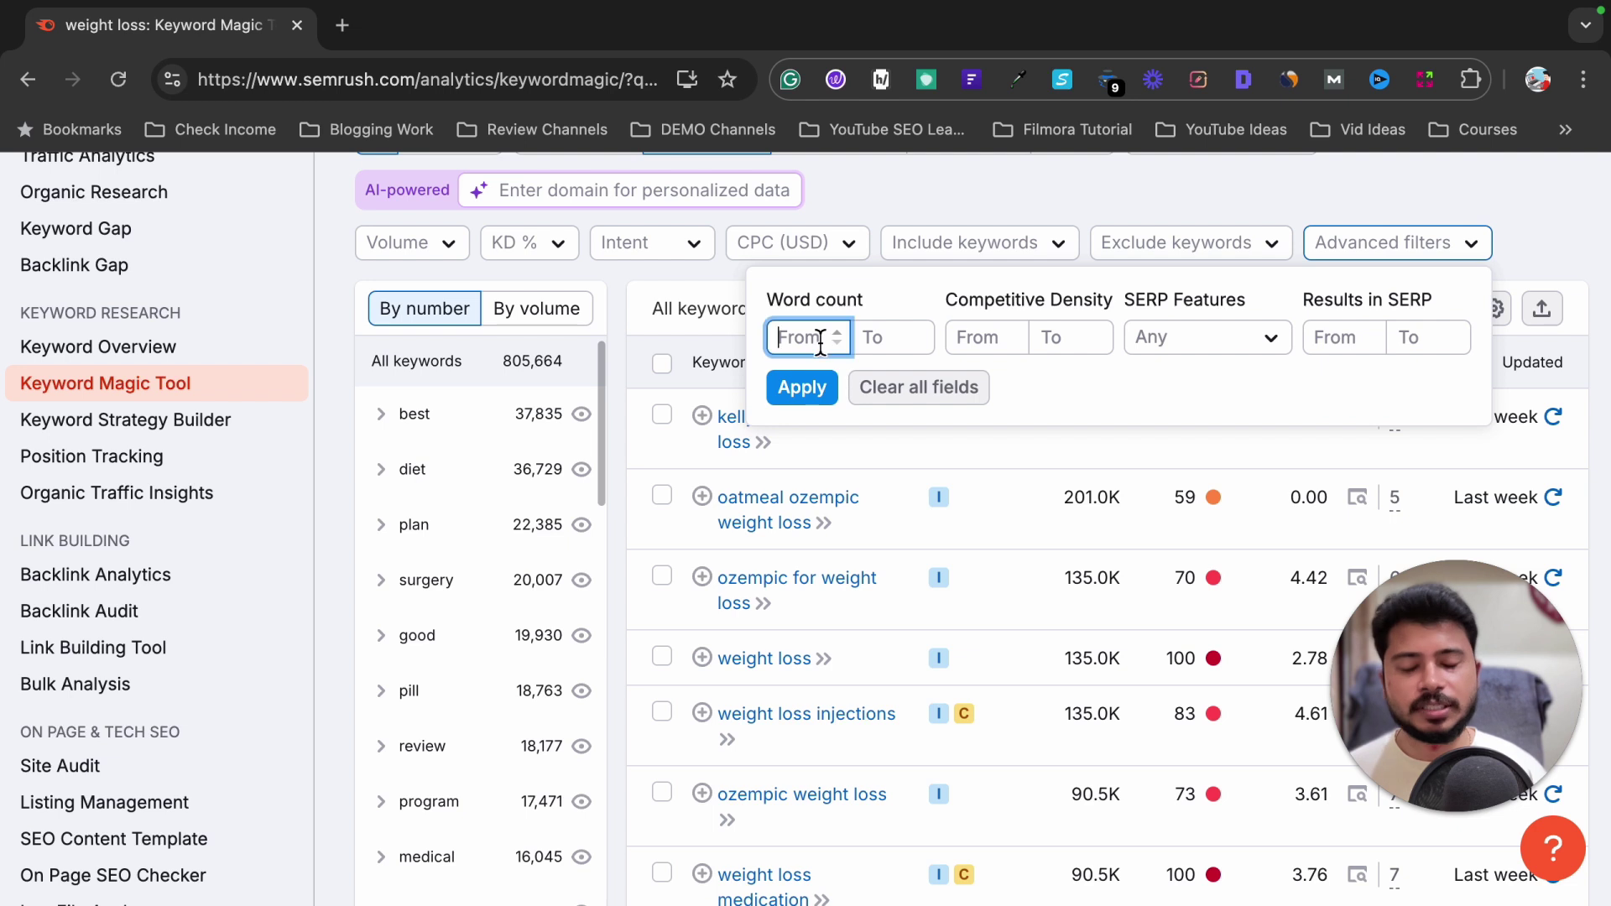
type("6")
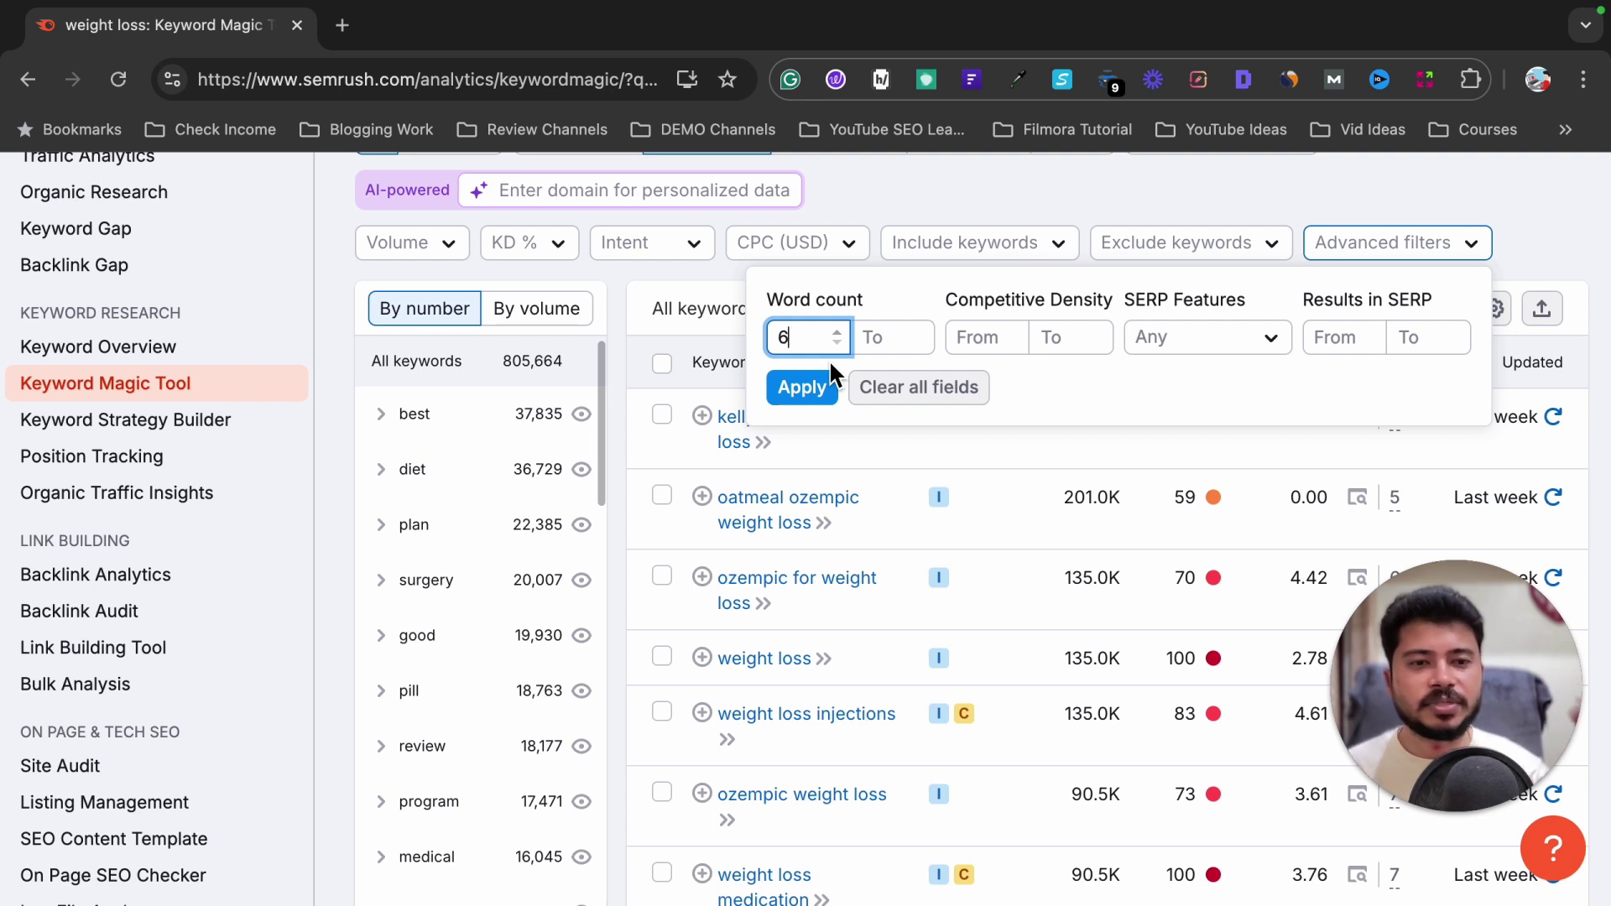
left_click(1221, 219)
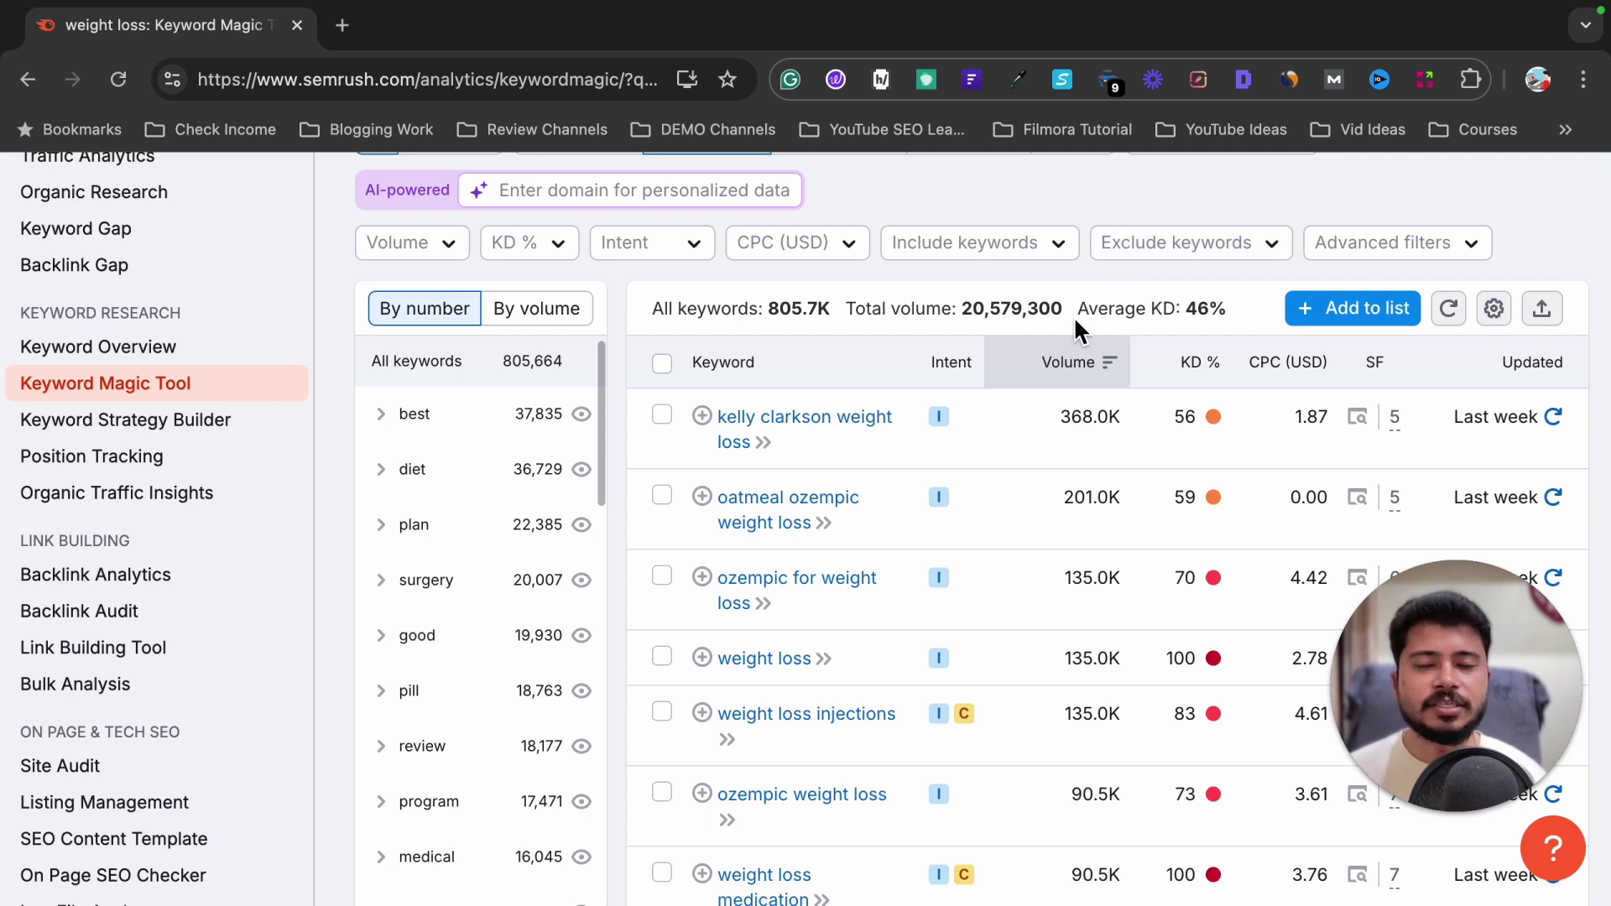
Step: Filter the weight loss keywords to a custom search volume range of 50 to 1500
scroll(1076, 329, "up", 4)
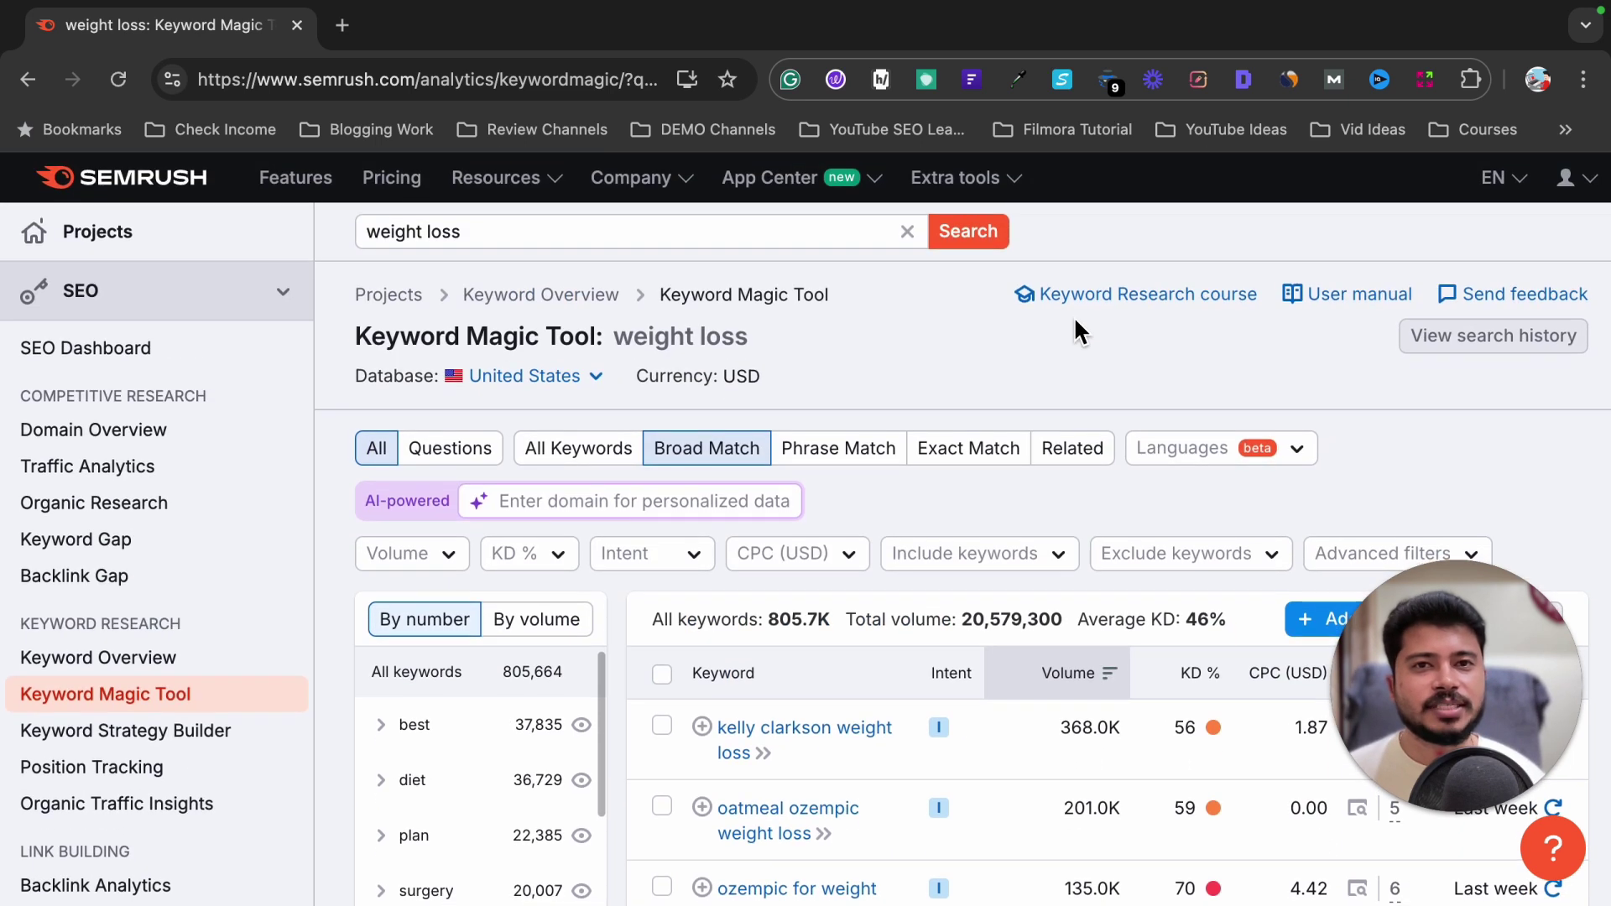
scroll(999, 358, "down", 2)
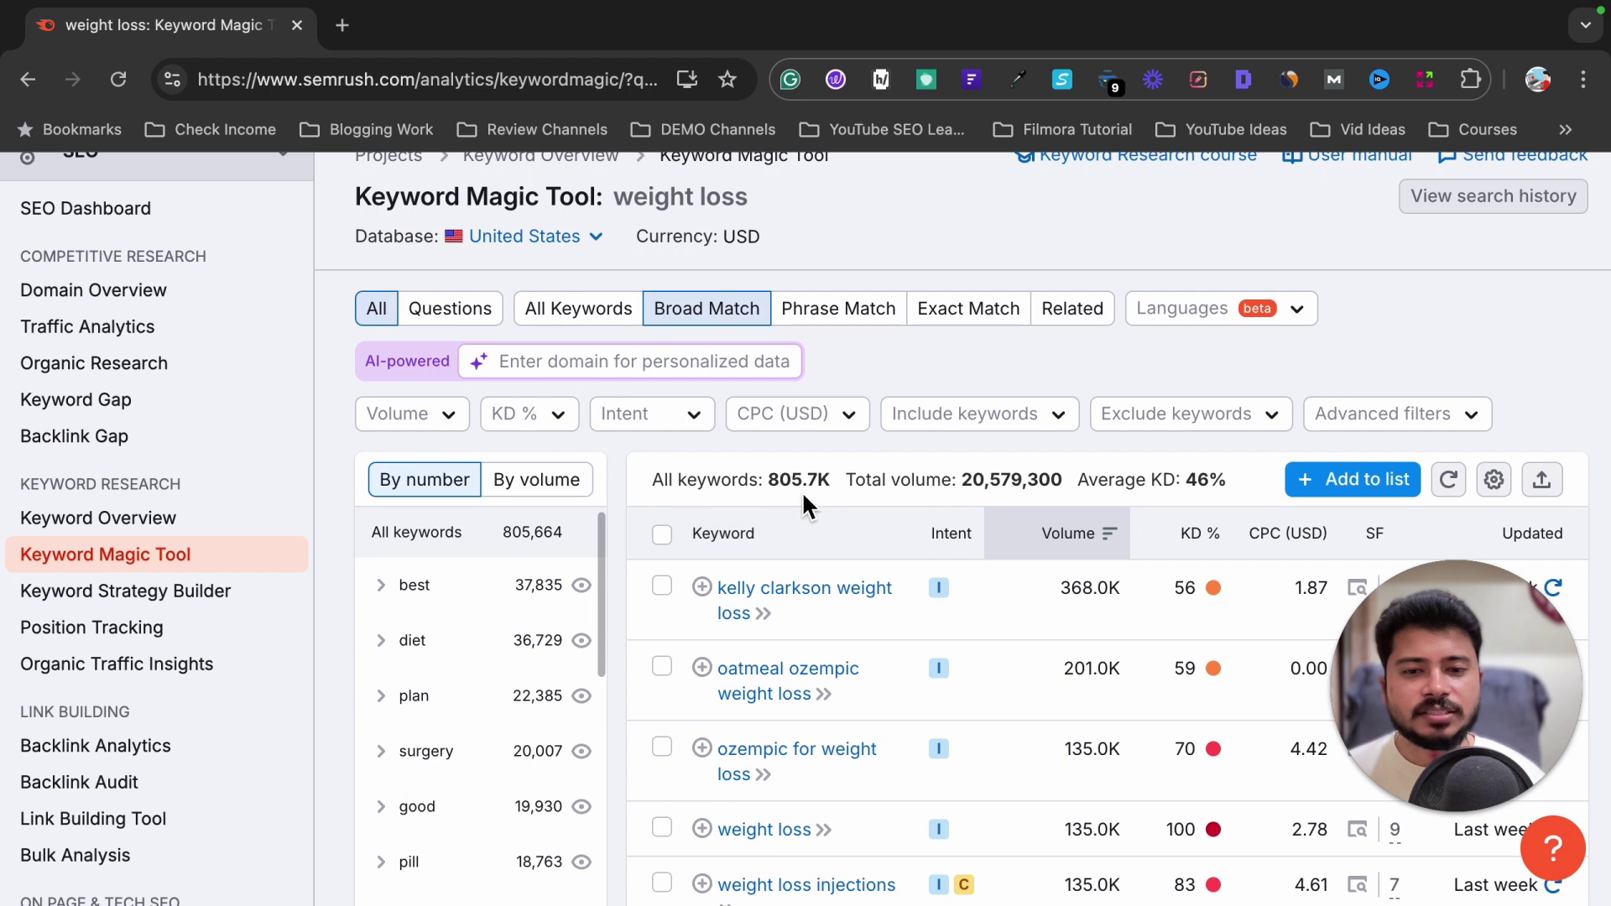
left_click_drag(771, 490, 835, 488)
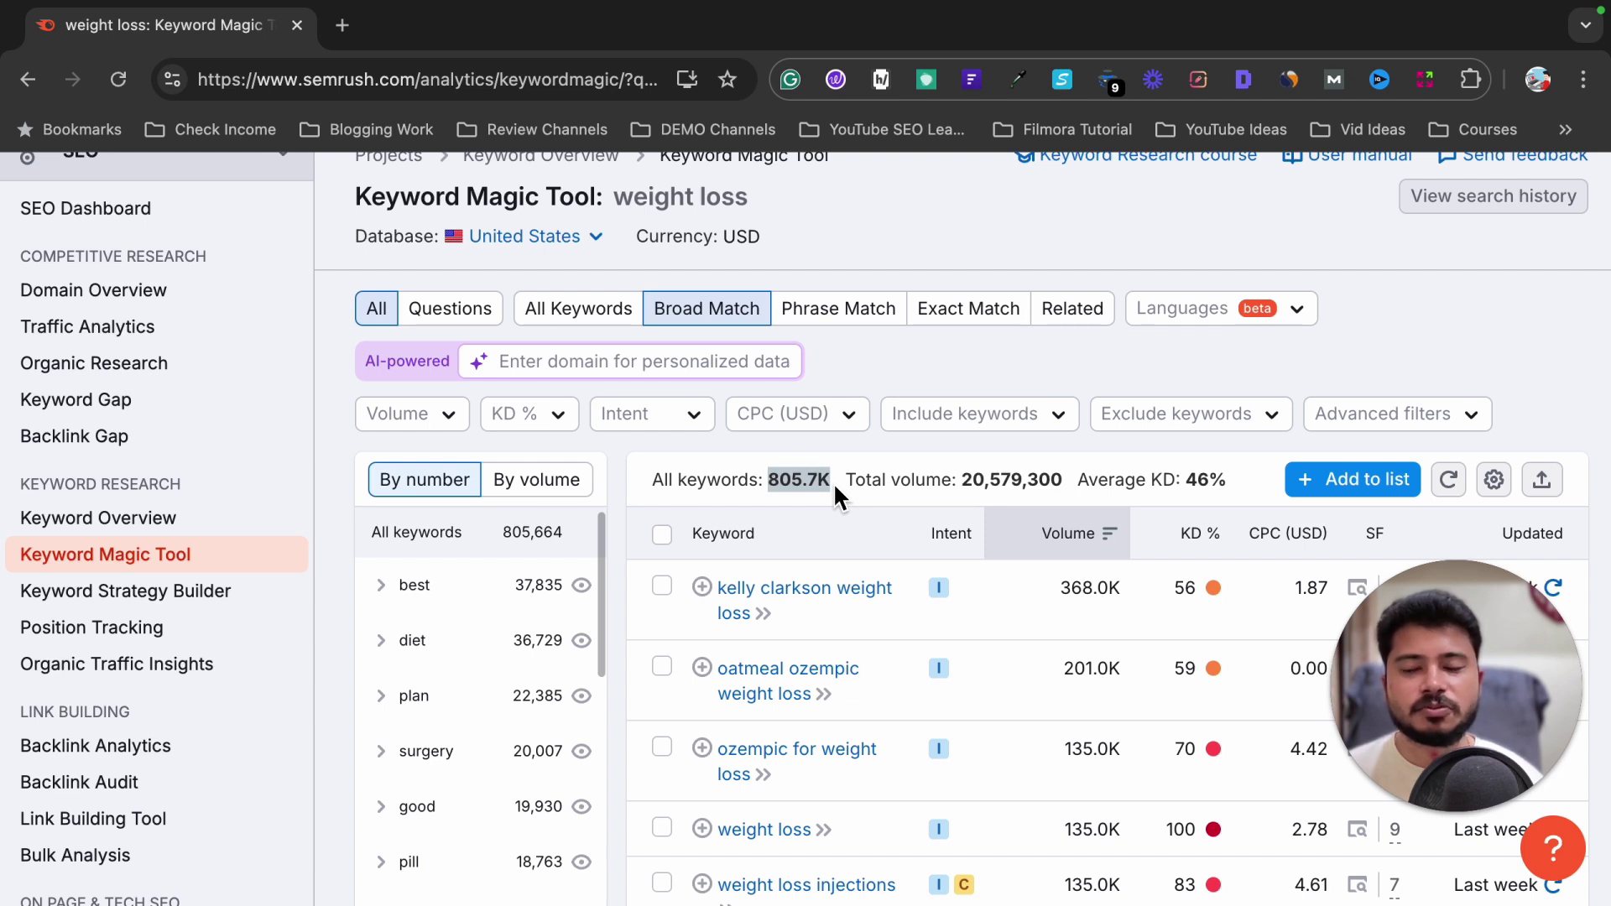
left_click(432, 419)
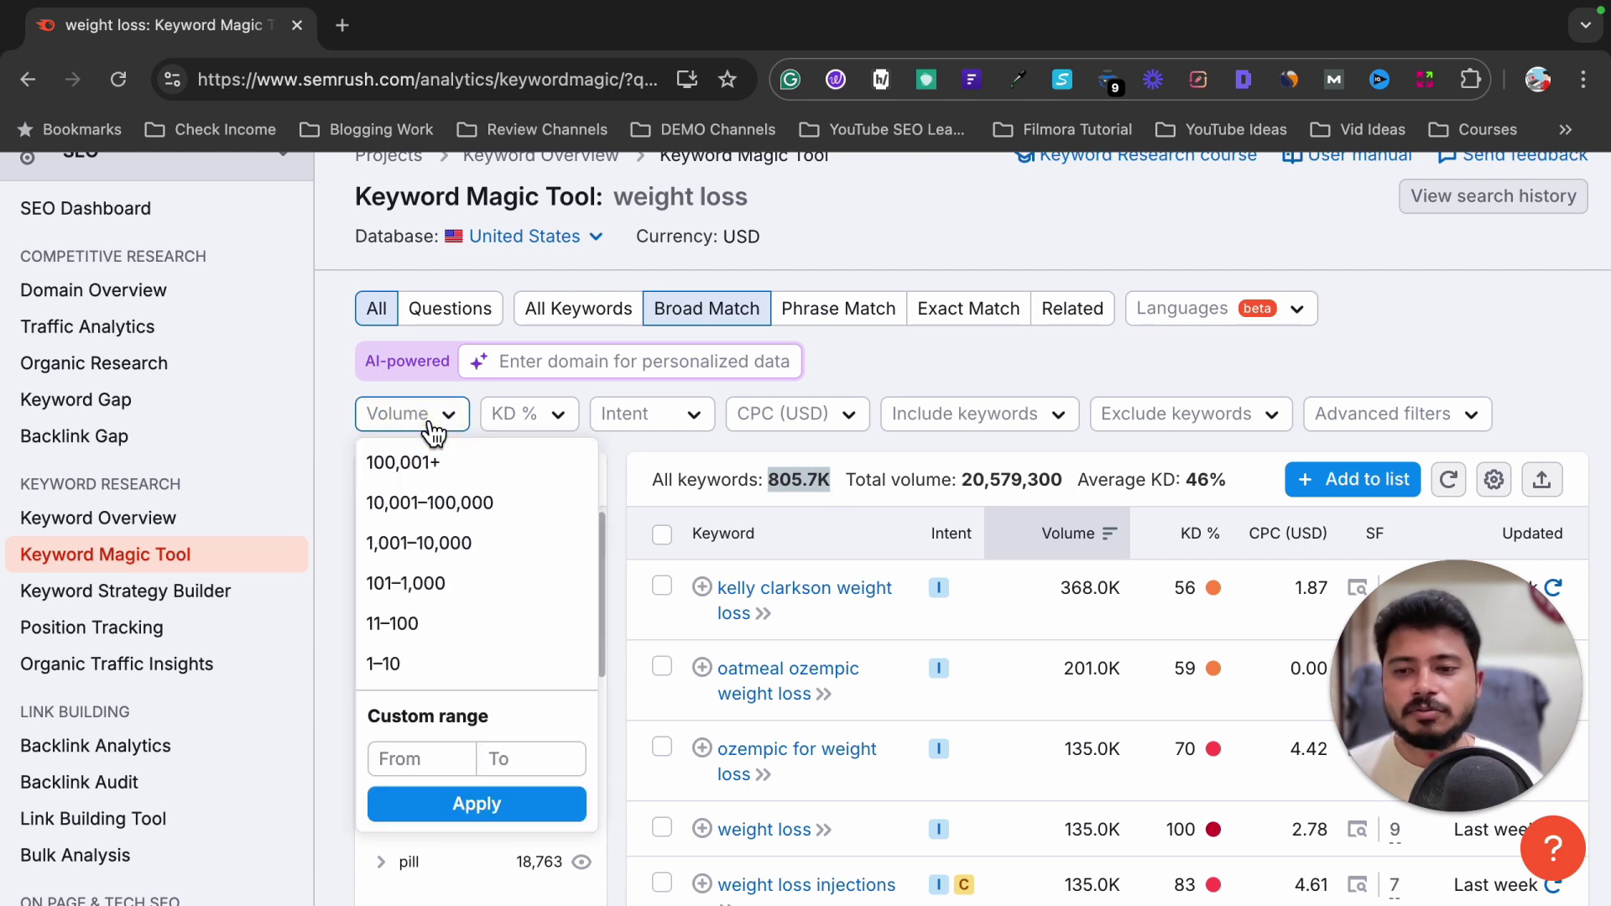
left_click(420, 758)
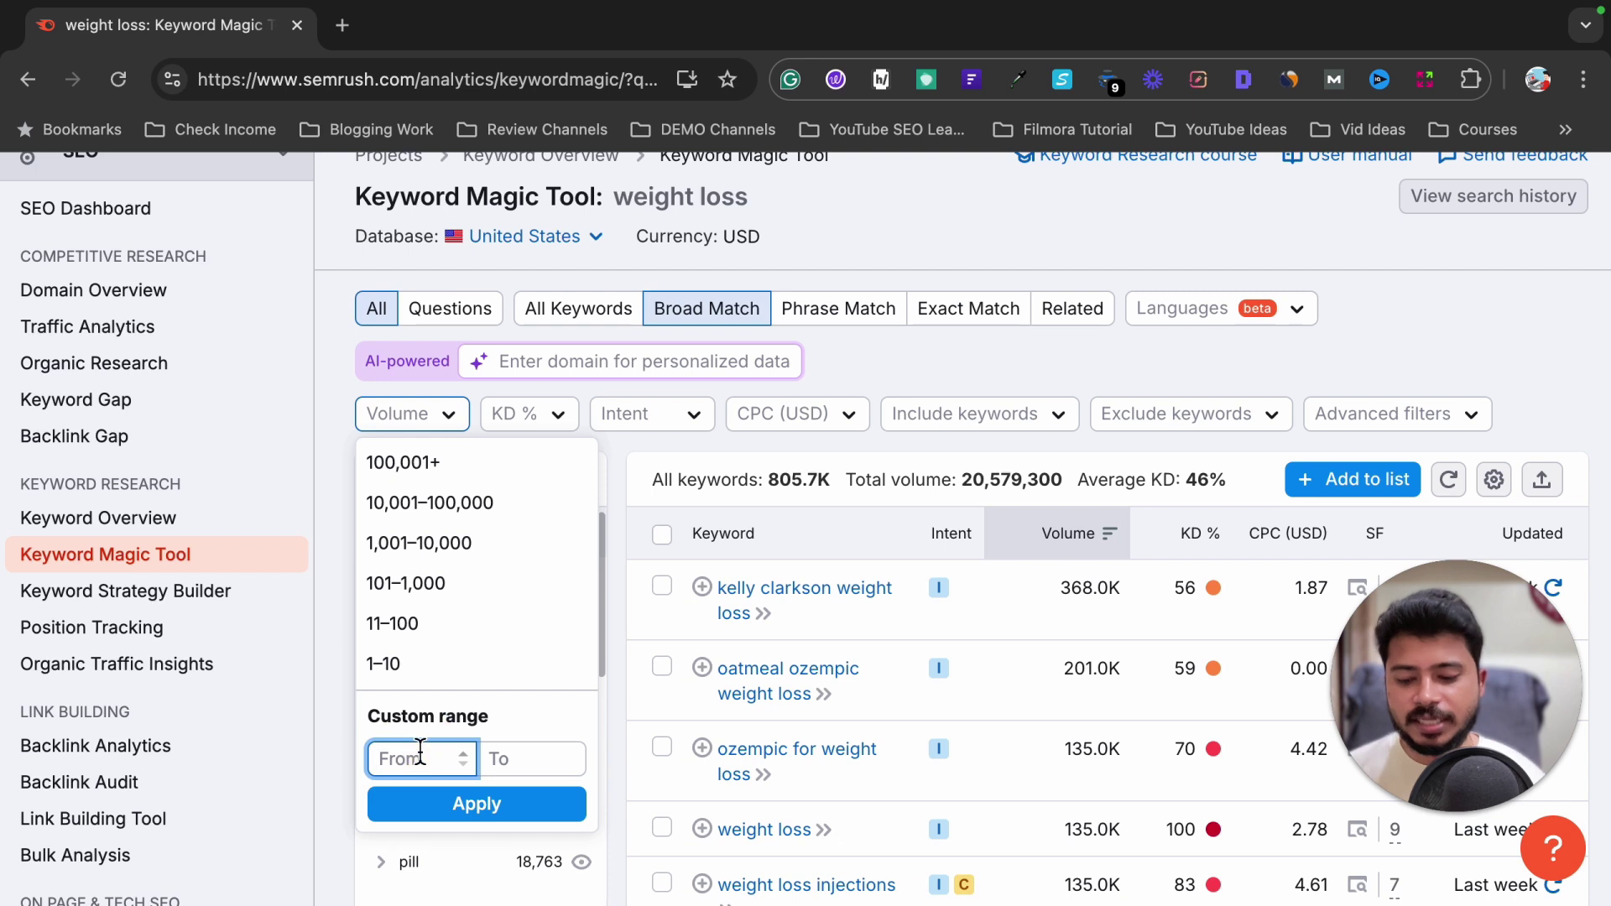
type("50")
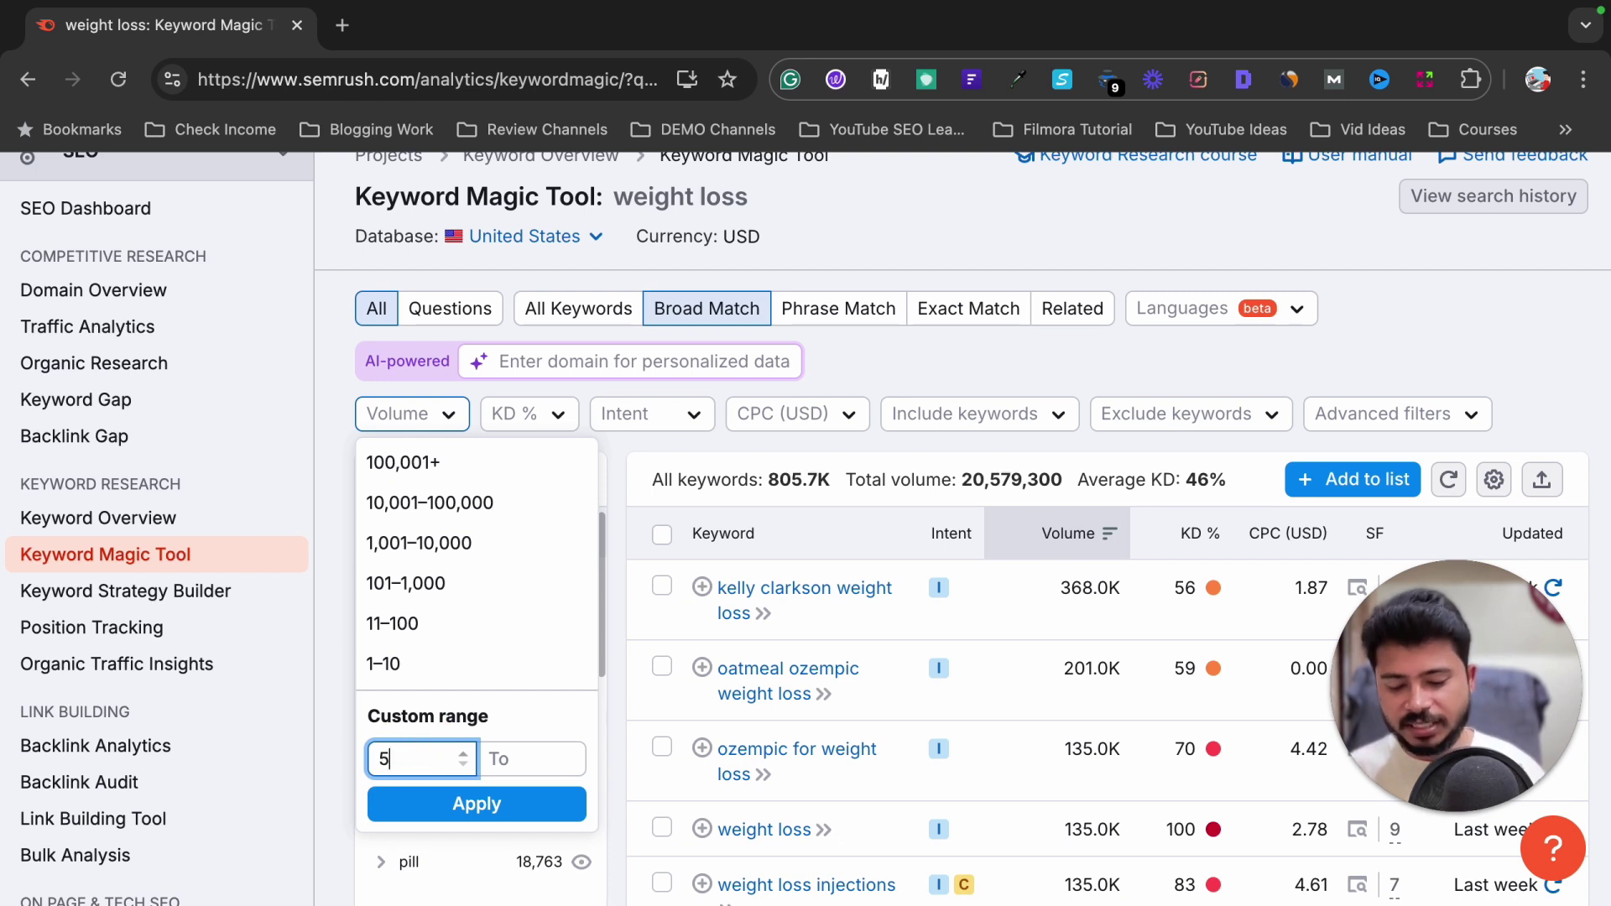
left_click(497, 758)
type("1500")
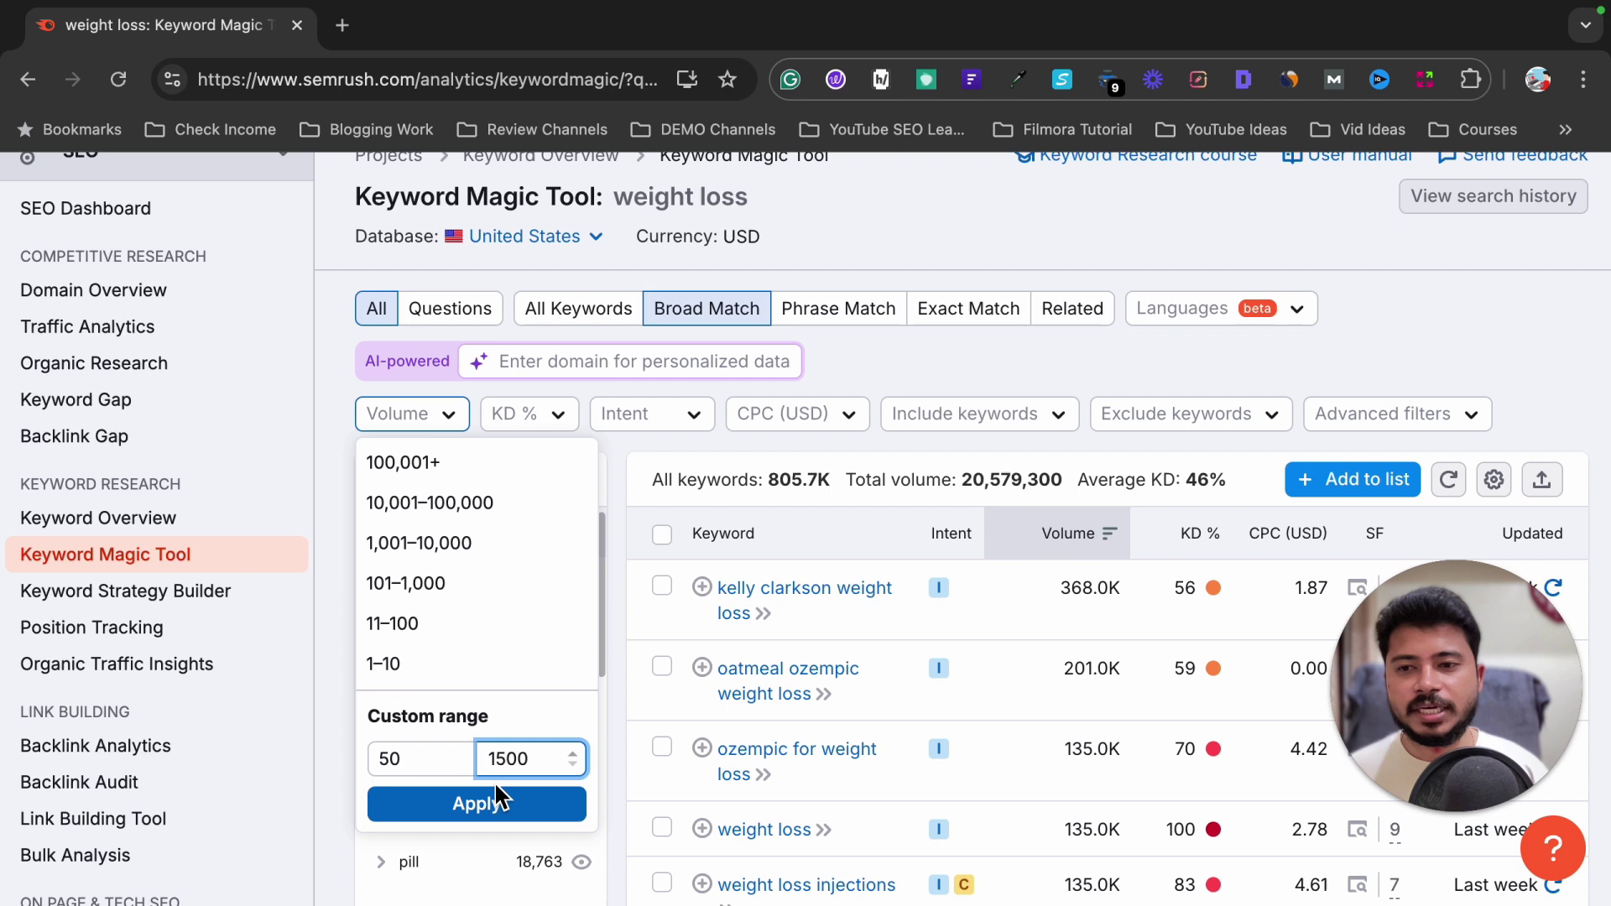
key("ctrl+a")
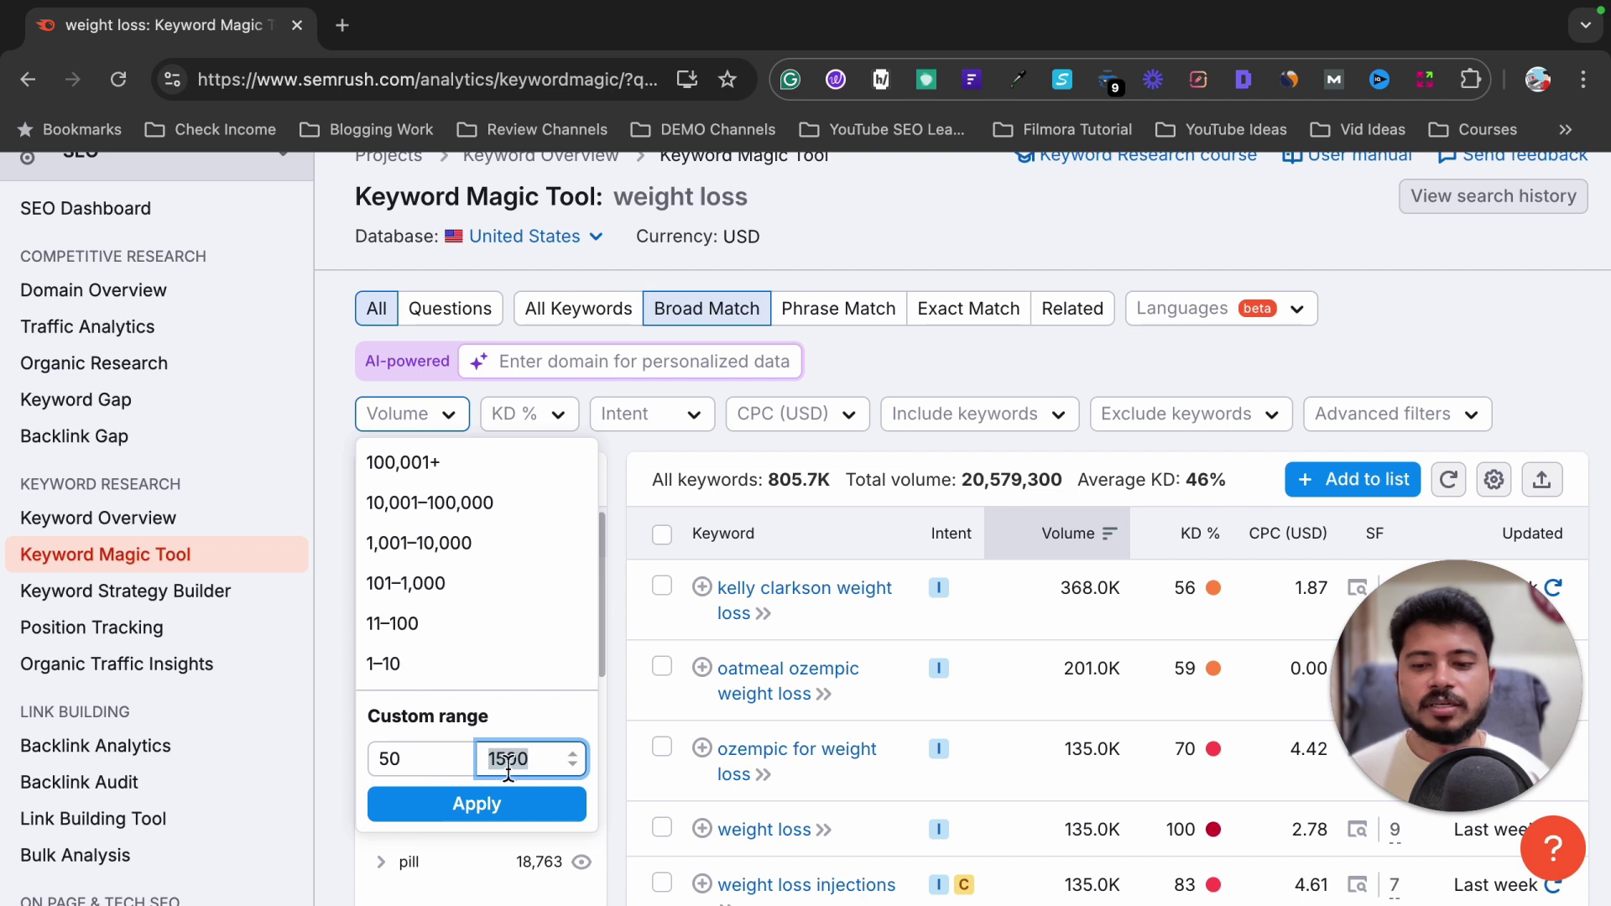
left_click(410, 762)
left_click(533, 765)
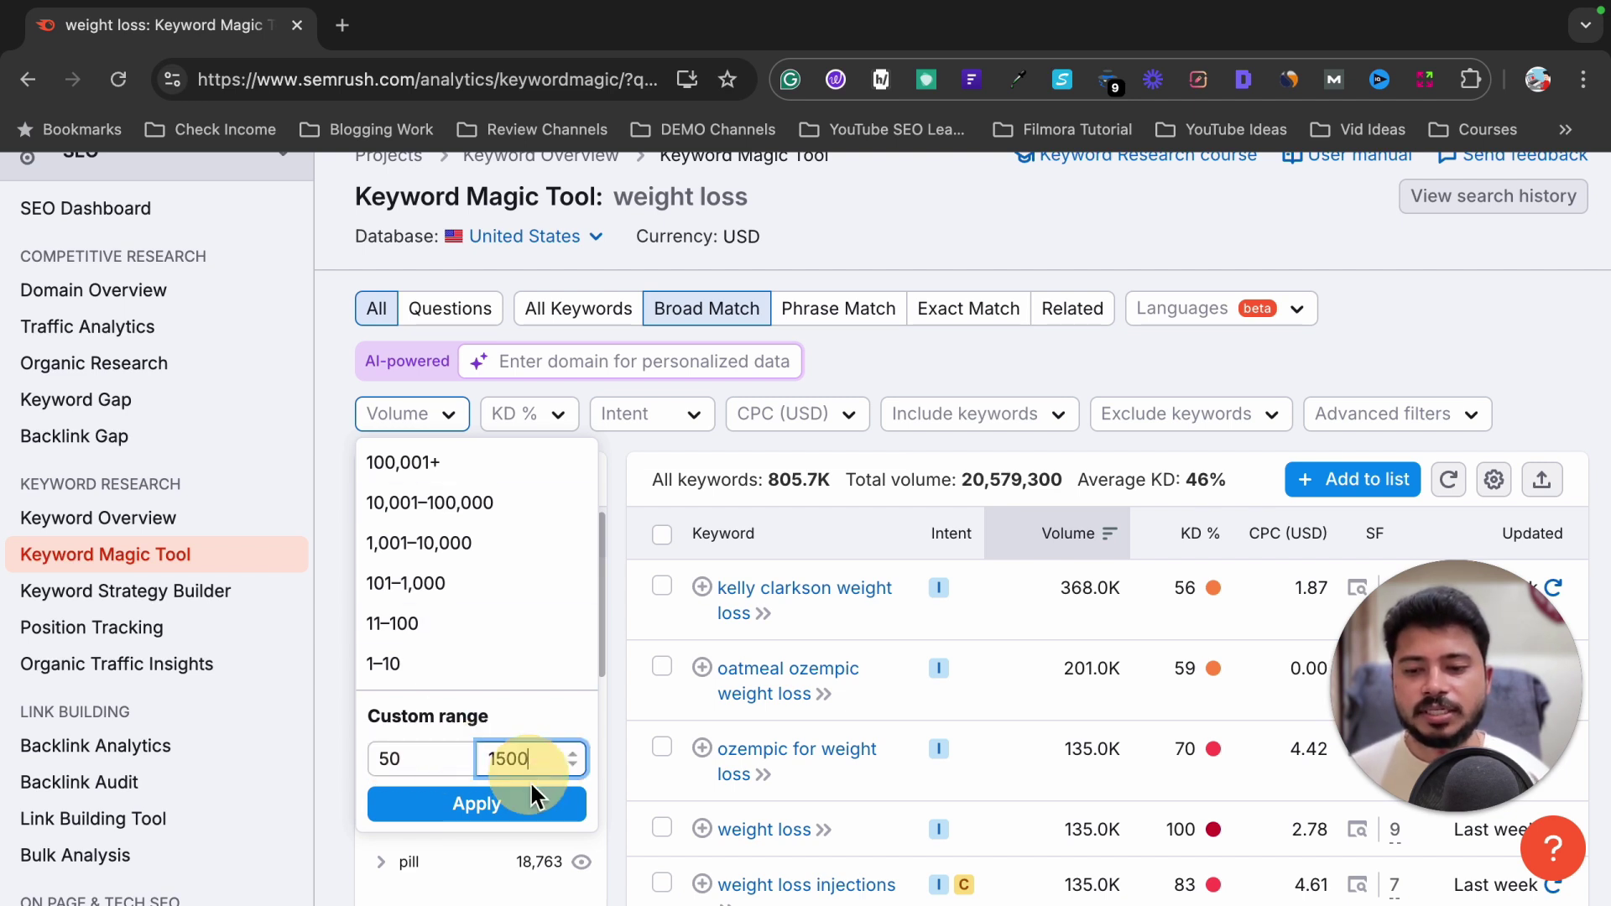
left_click(503, 804)
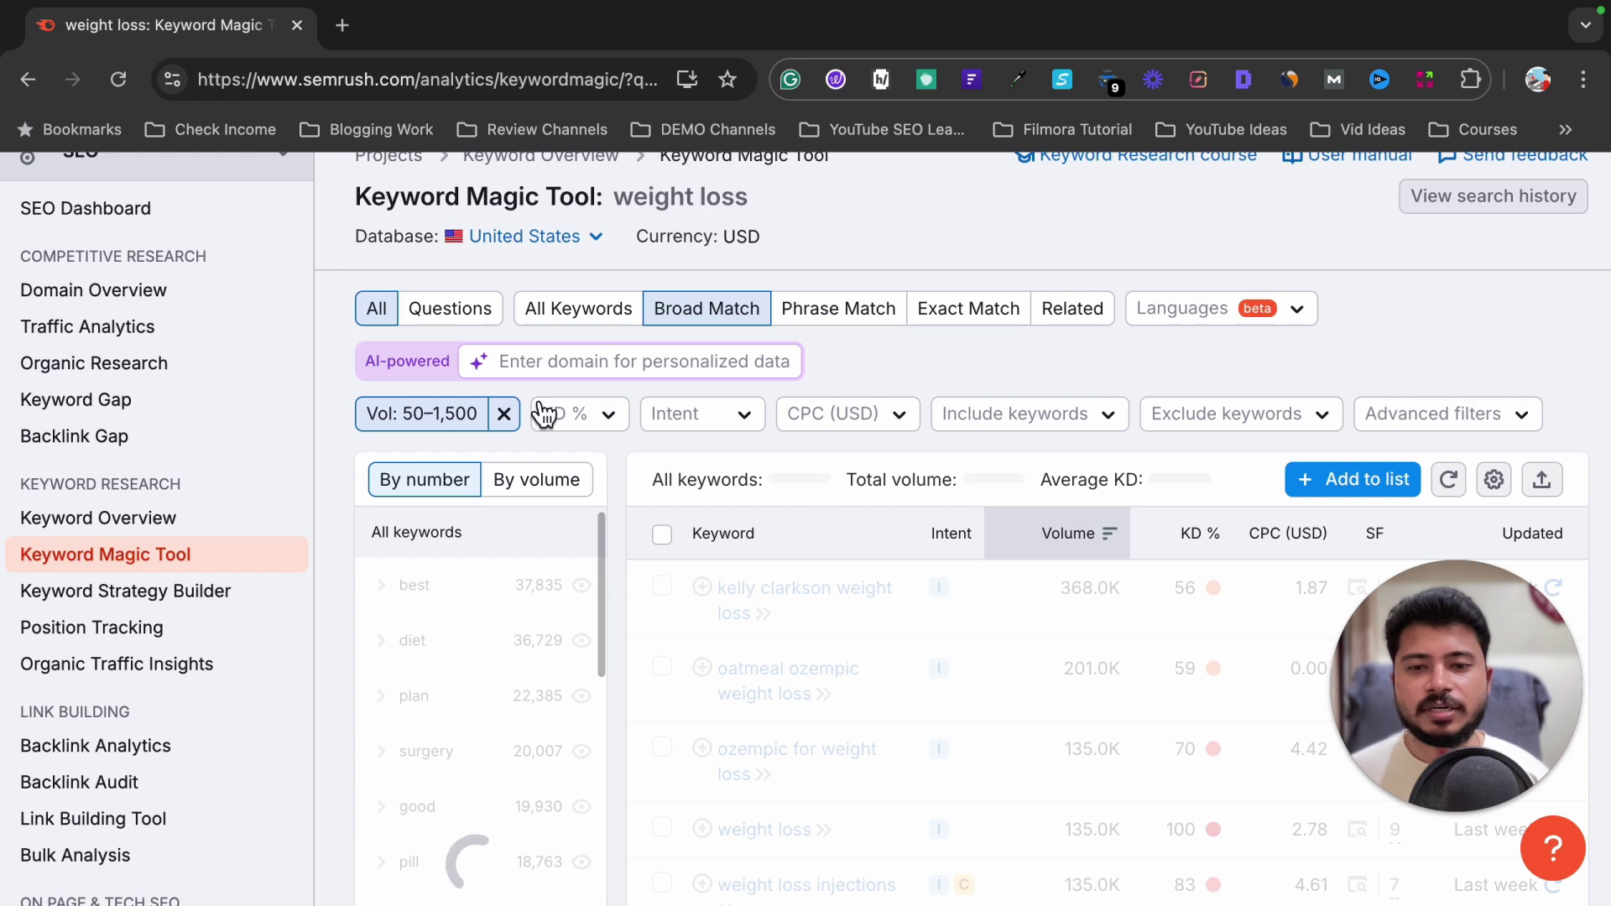
Step: Limit the results to a custom keyword difficulty range of 0 to 29%
scroll(781, 487, "up", 1)
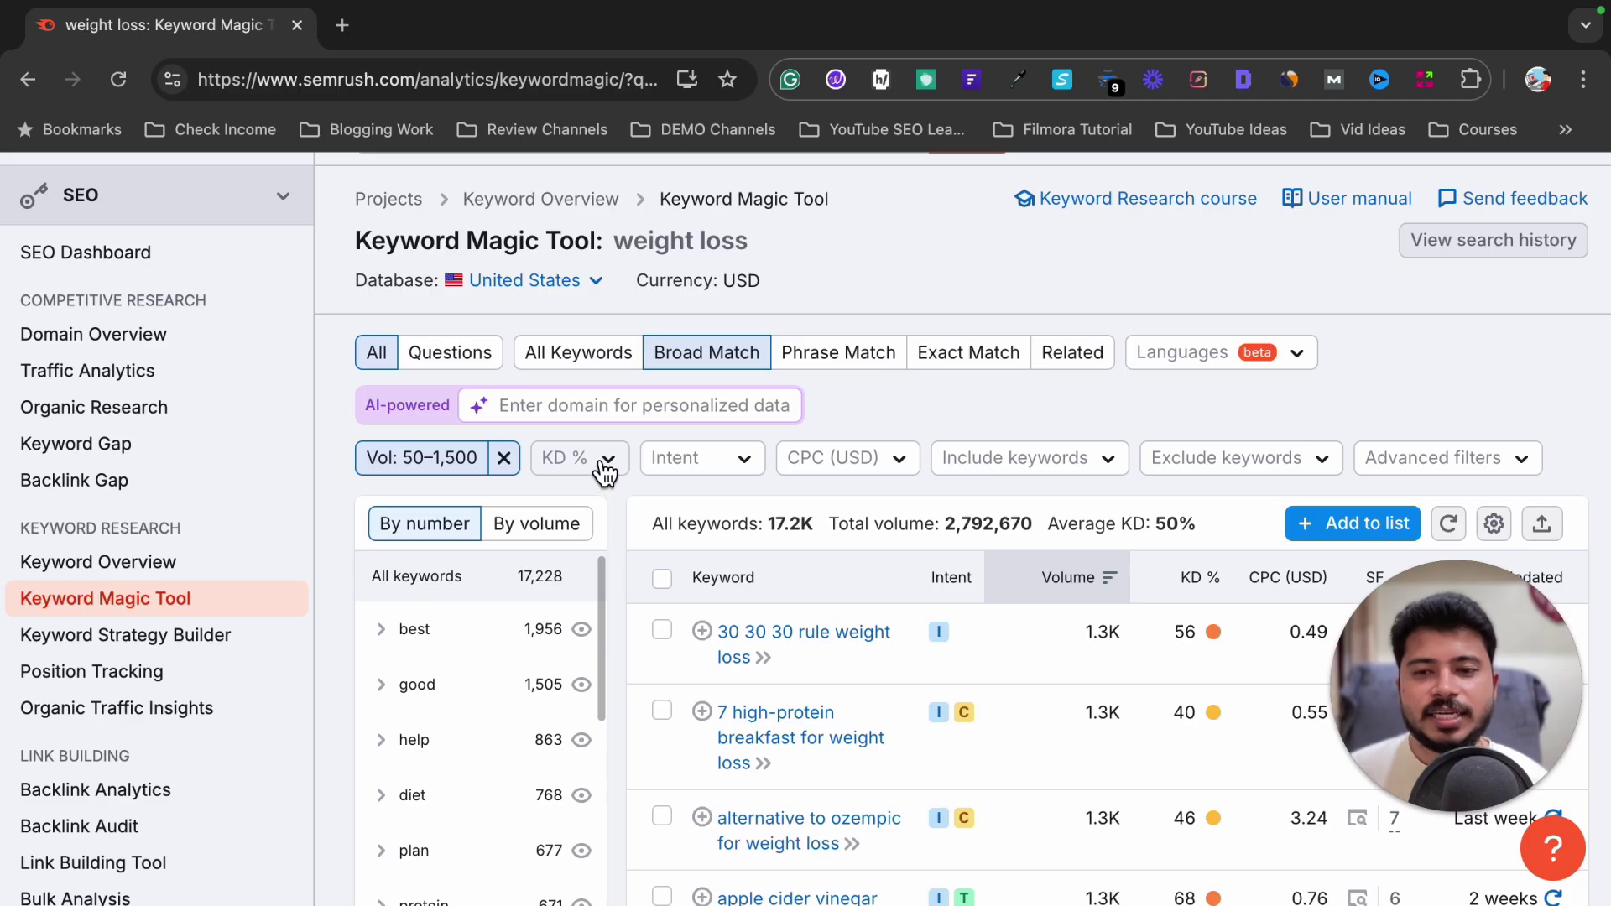
left_click(604, 470)
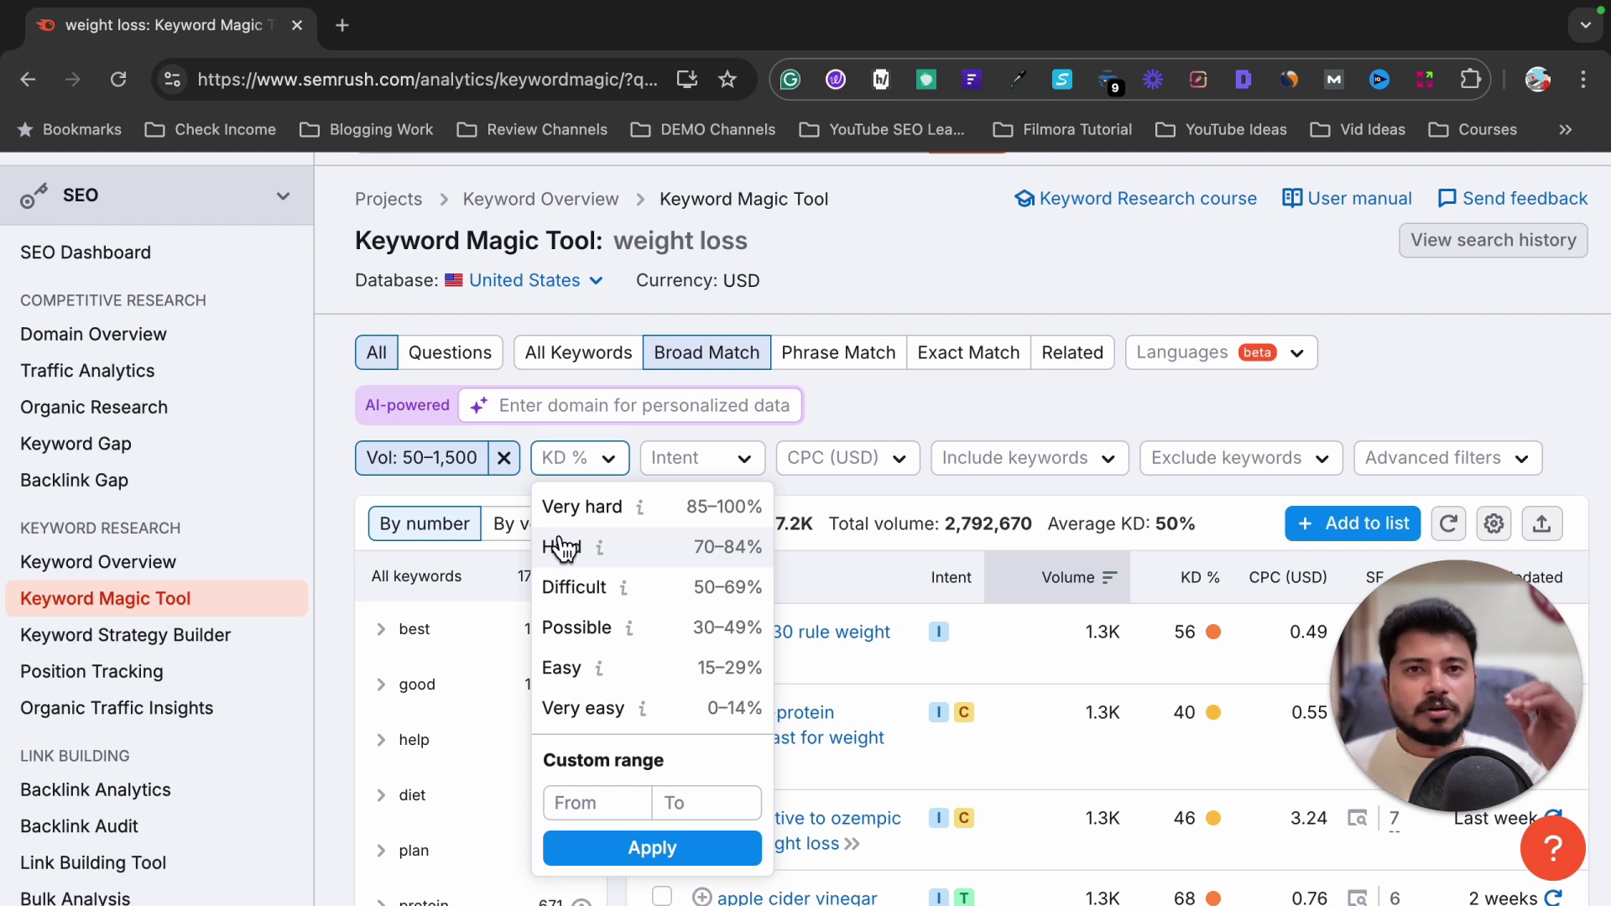
left_click(555, 803)
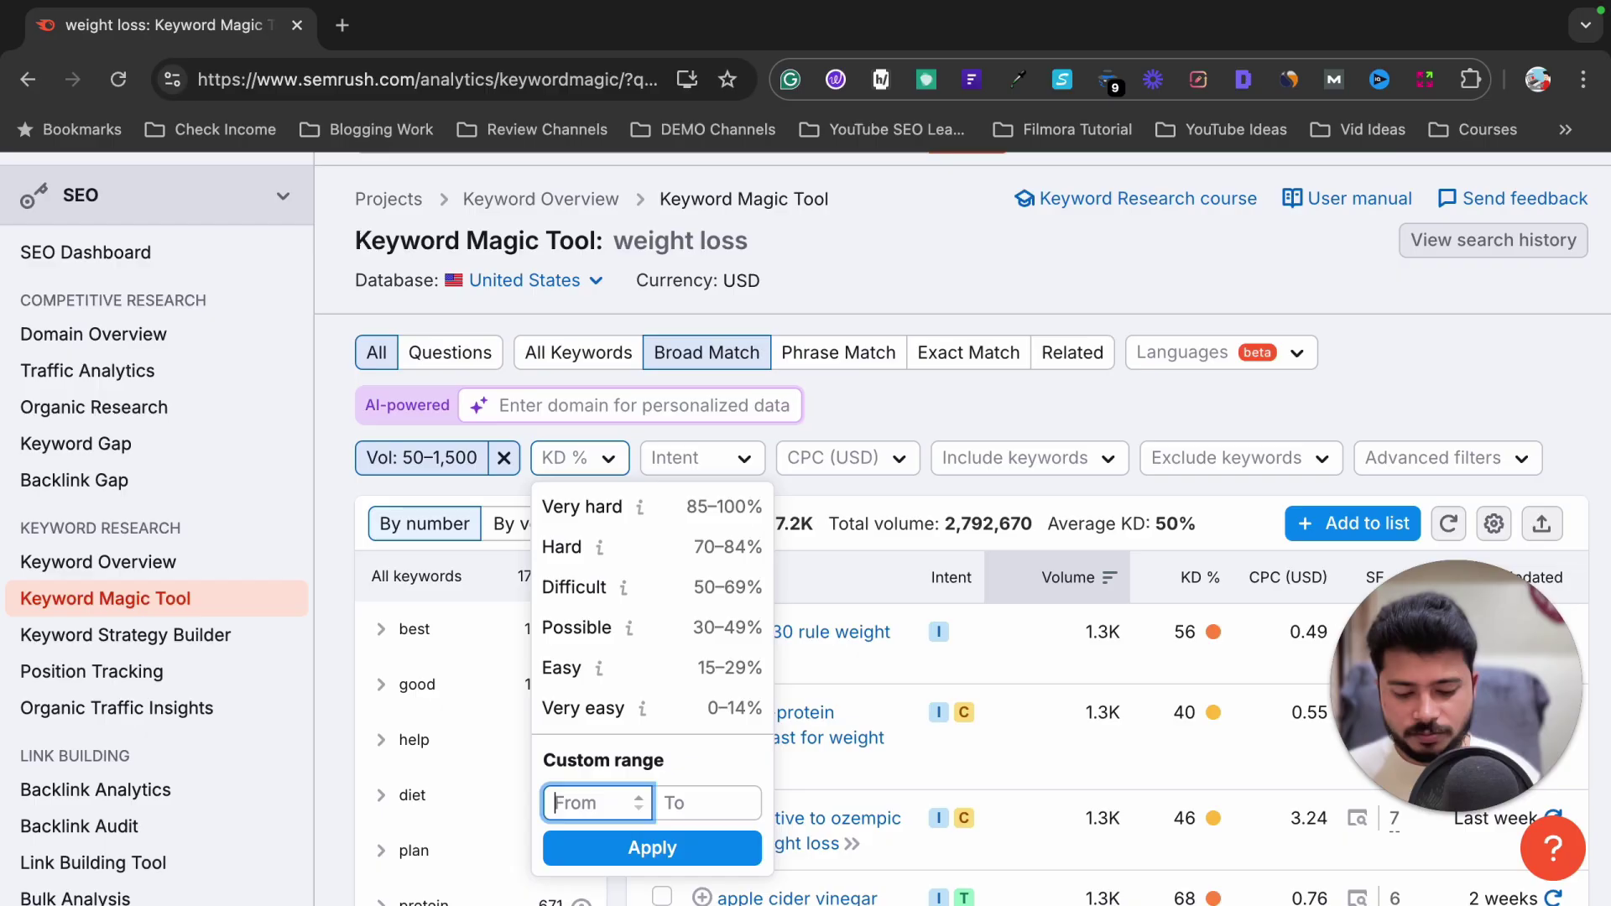
type("0")
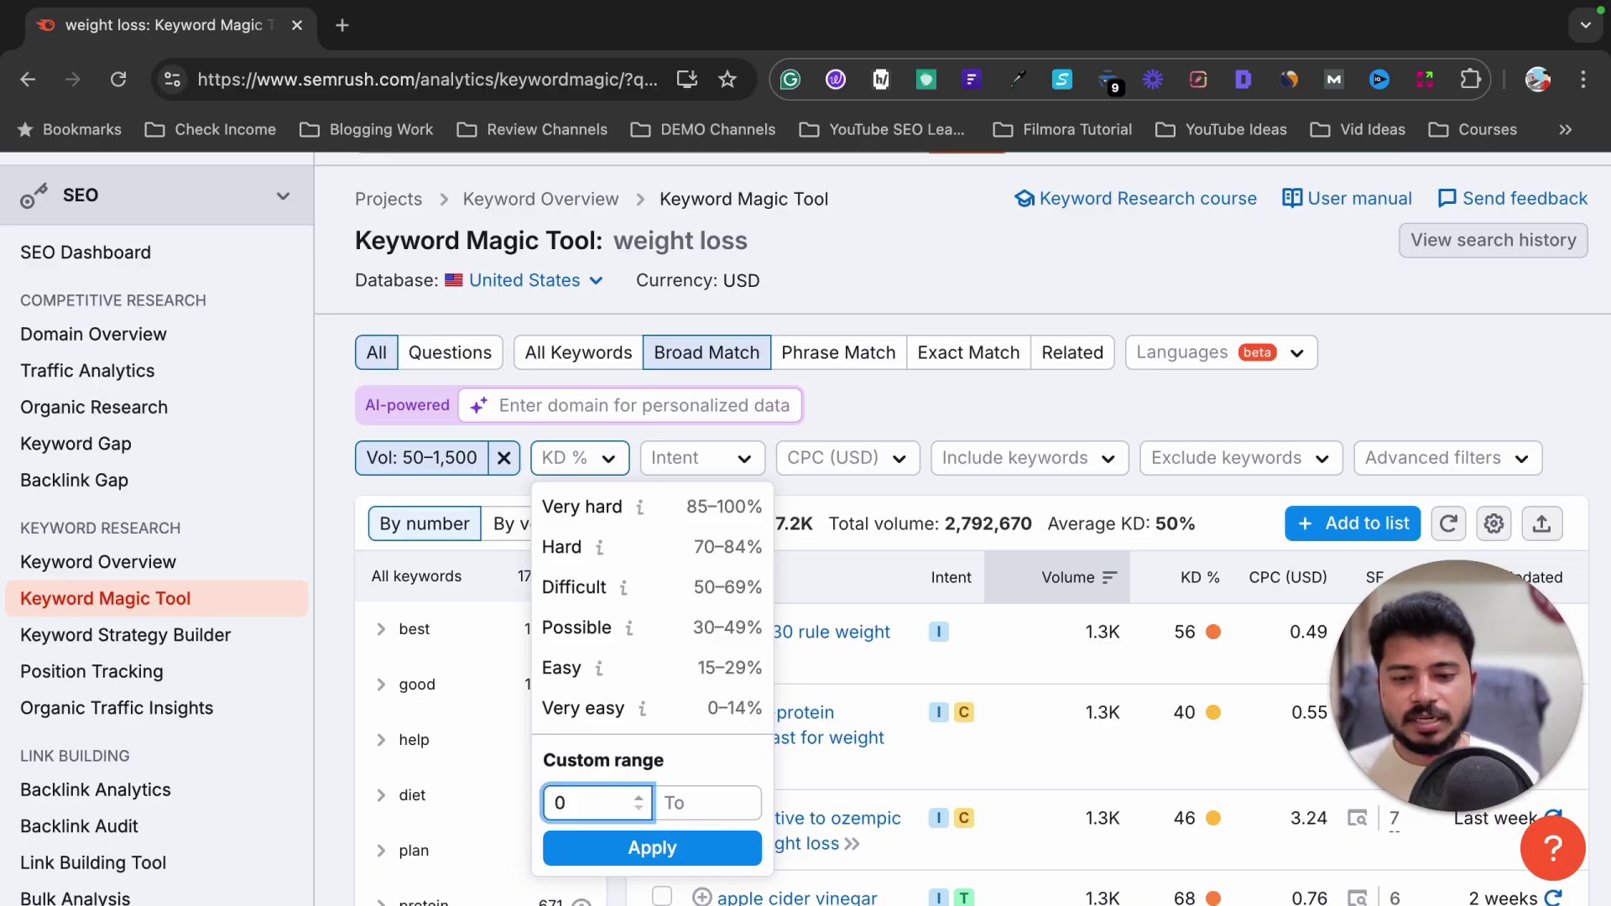
left_click(713, 803)
type("29")
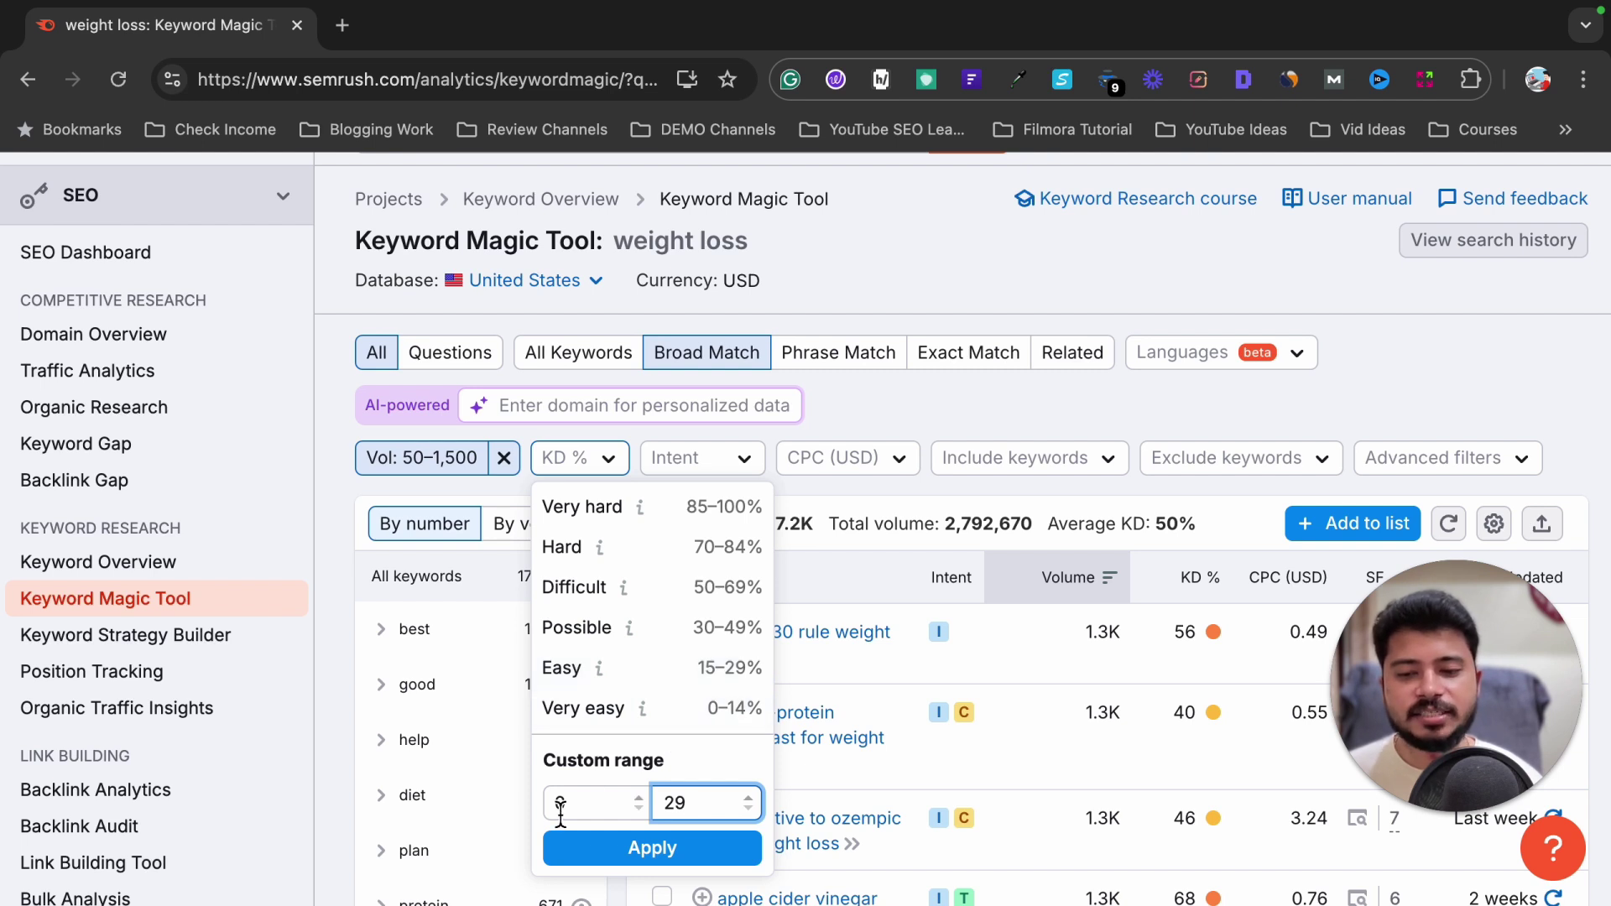
left_click(887, 485)
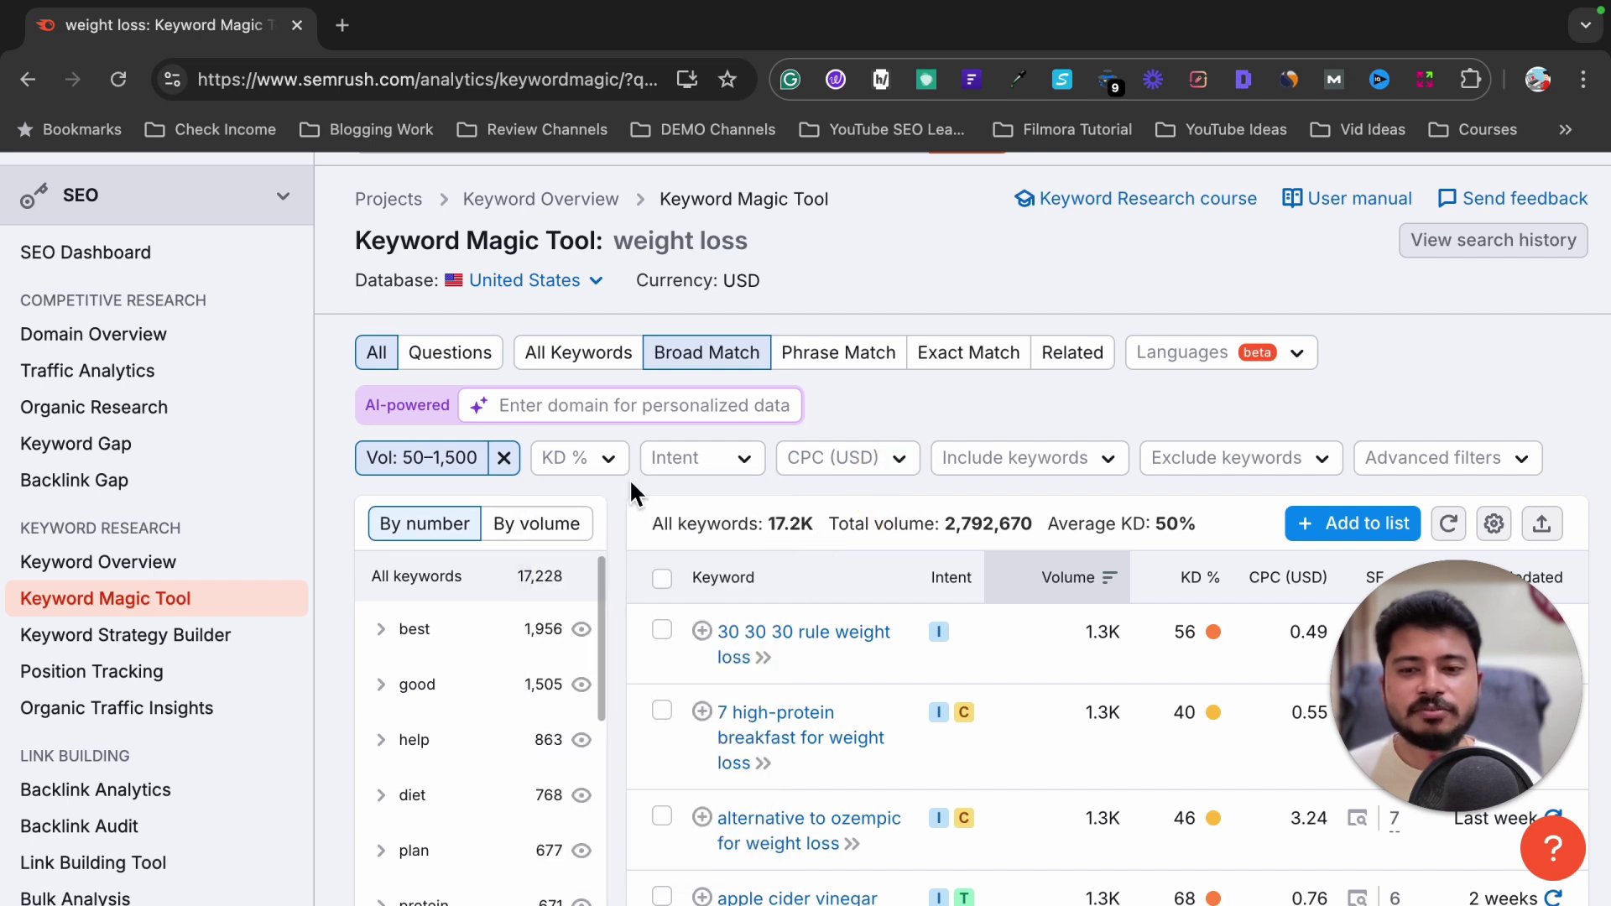
left_click(607, 459)
left_click(604, 858)
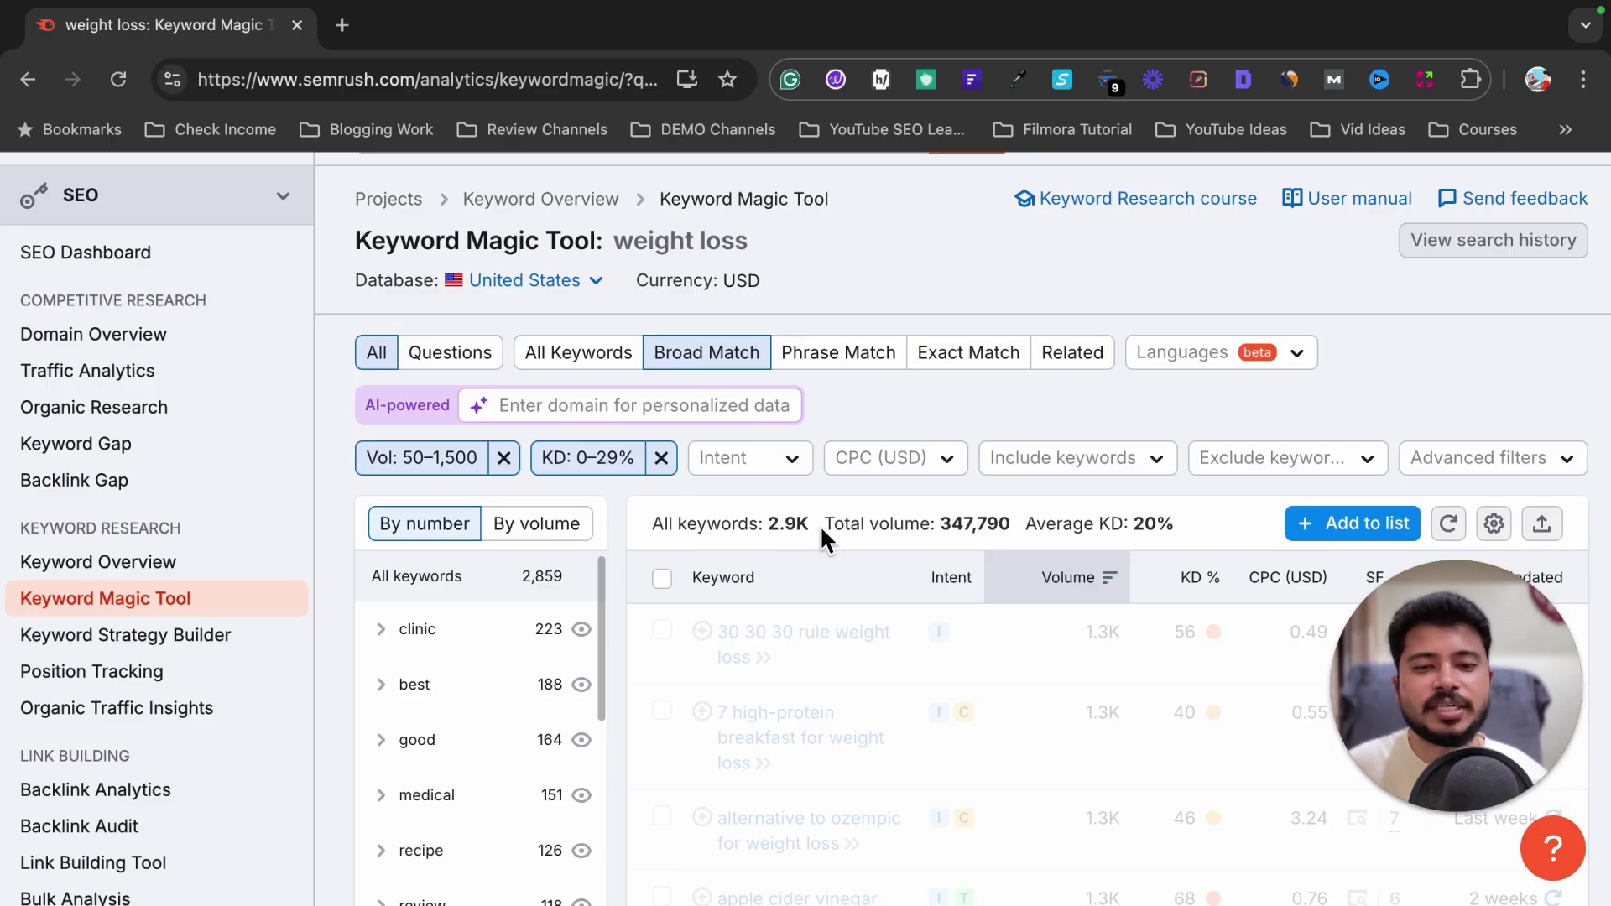
Step: Restrict the results to keywords with Informational intent
scroll(819, 526, "up", 1)
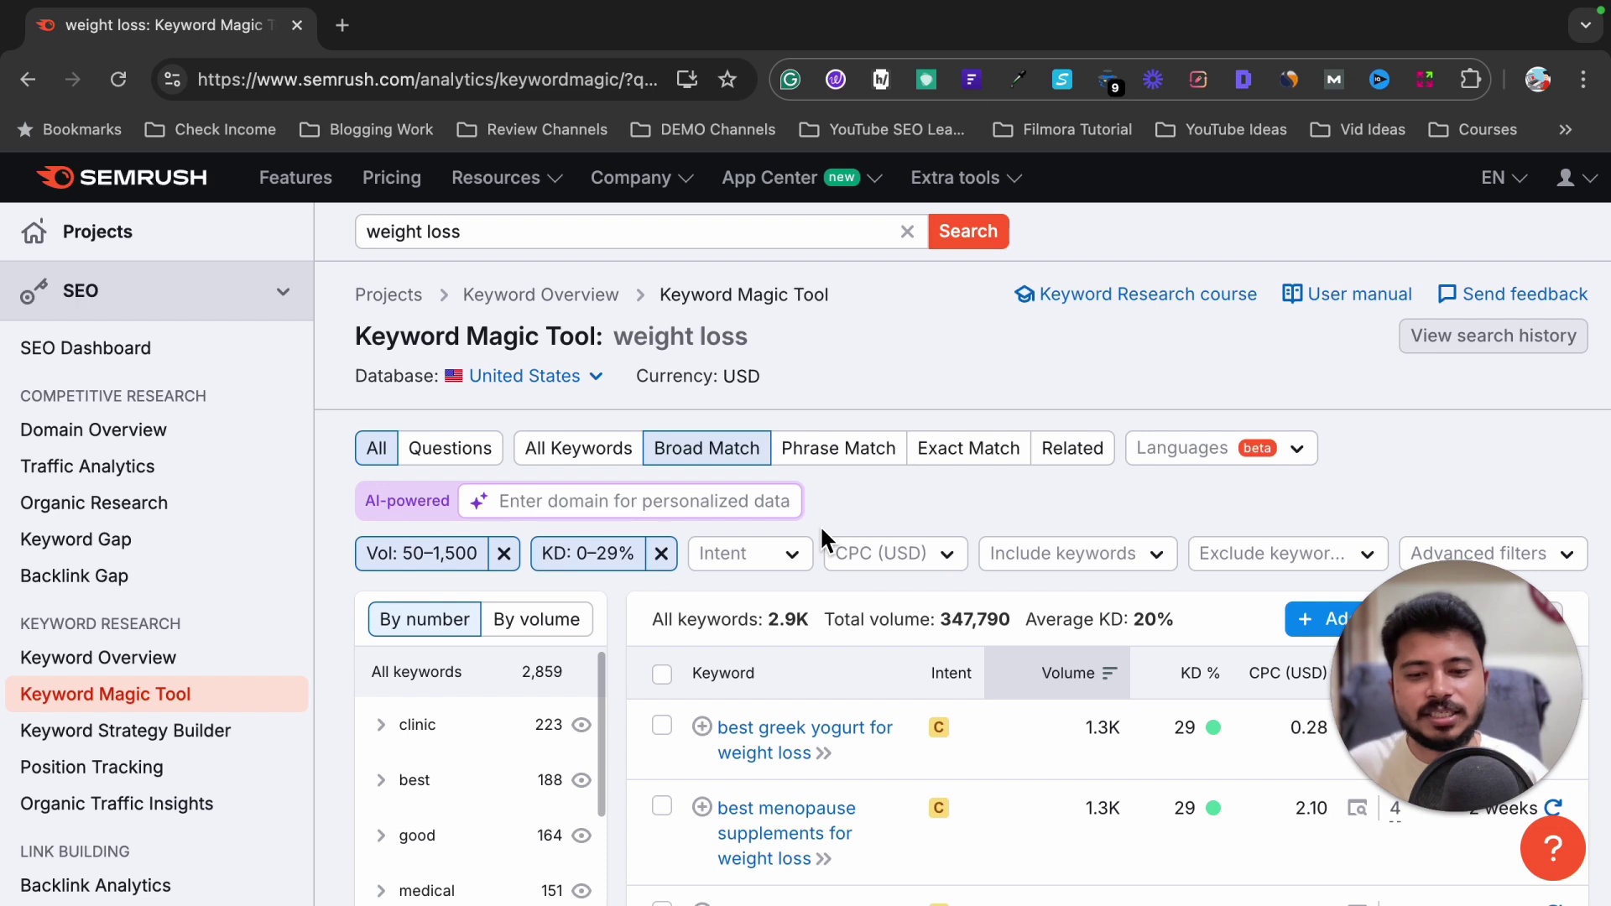
left_click(777, 560)
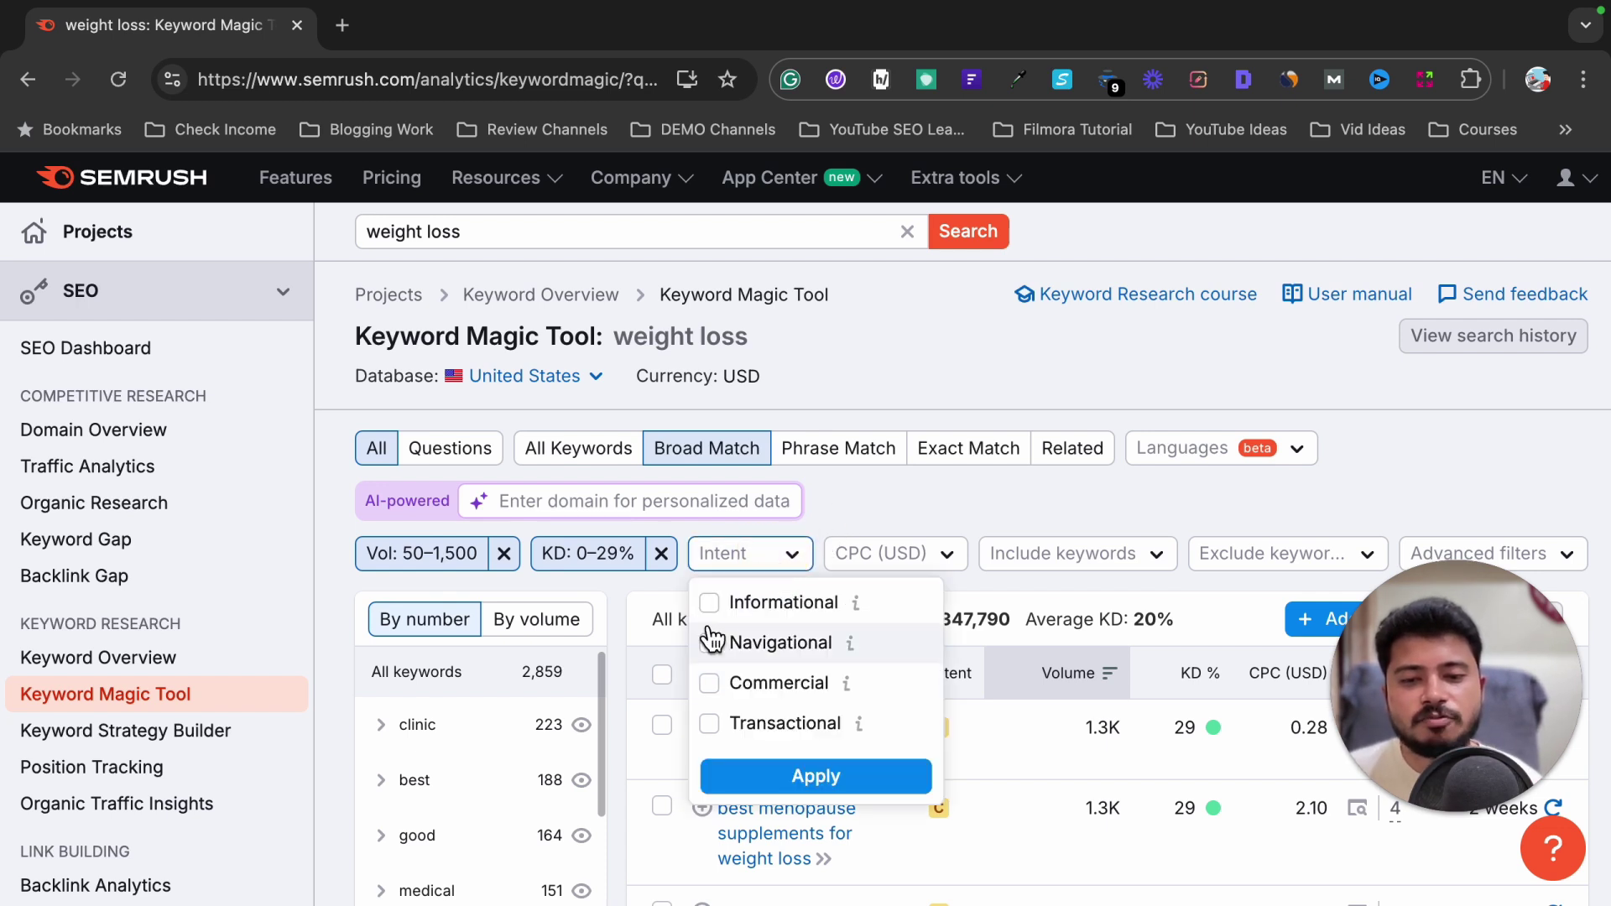
left_click(787, 611)
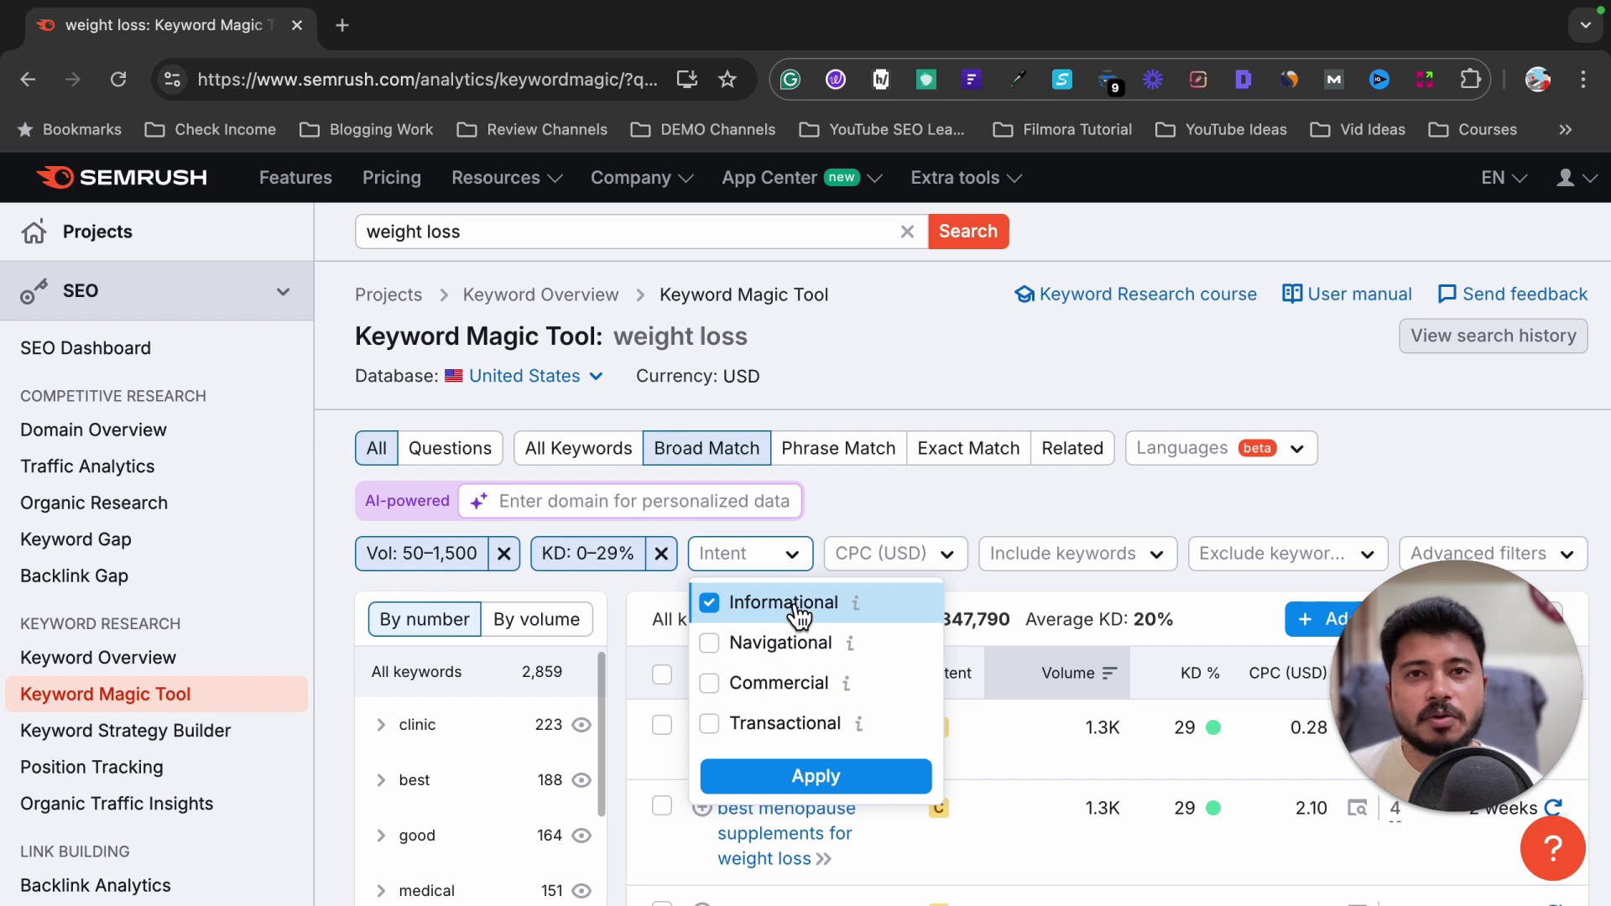
left_click(802, 784)
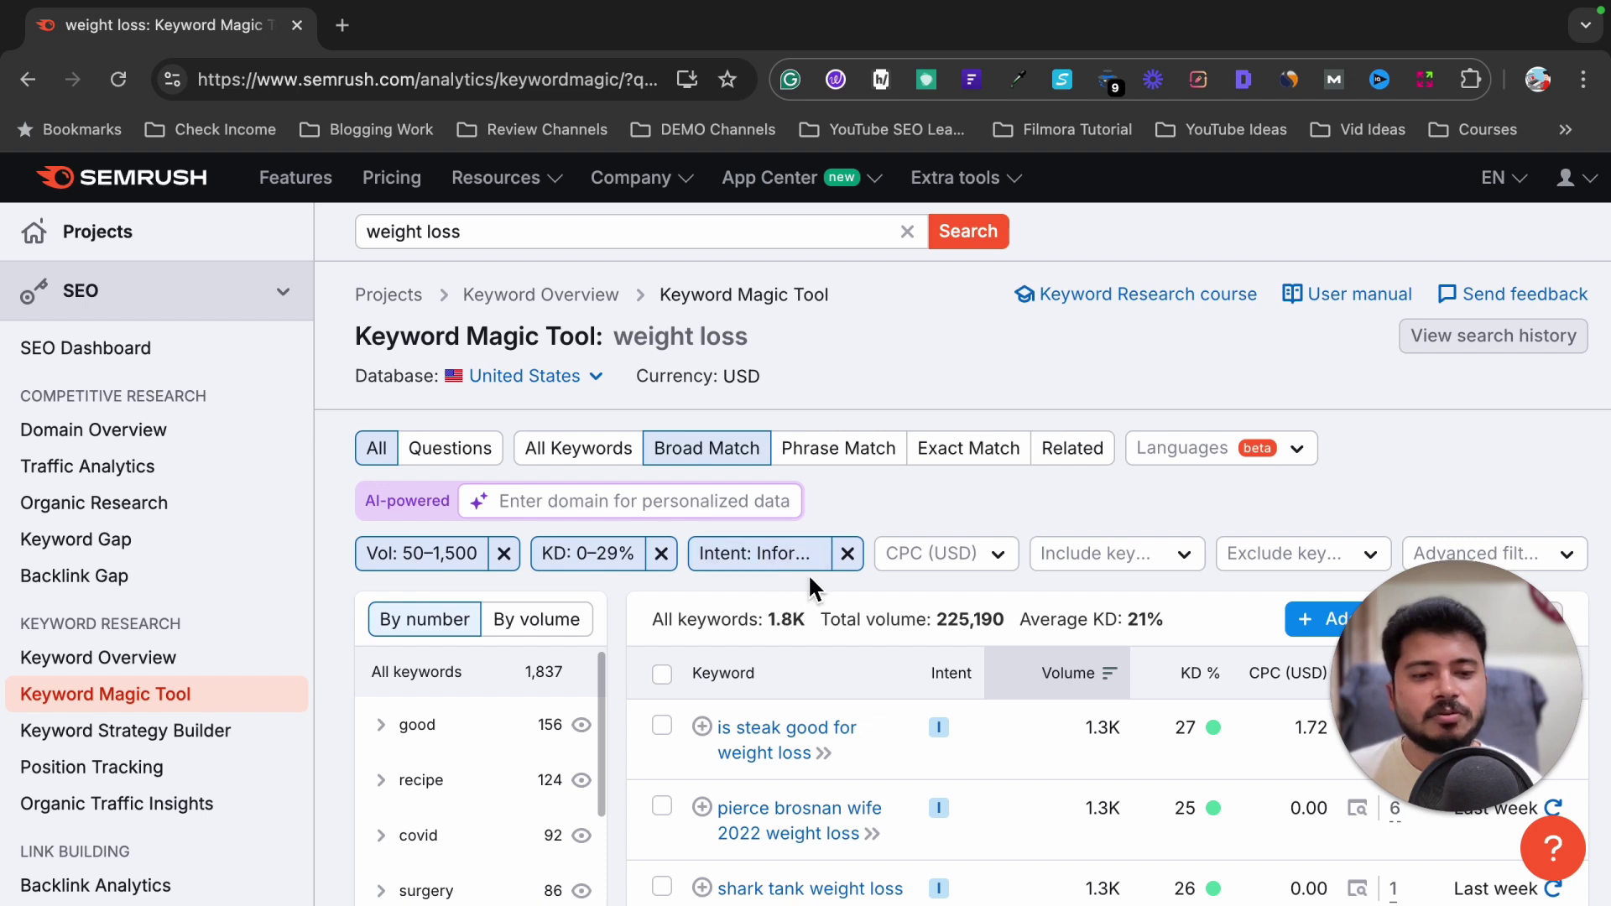
Step: Add when, which, tips, methods and techniques on separate lines to the Include keywords filter and apply it with any keyword matching
left_click(1097, 558)
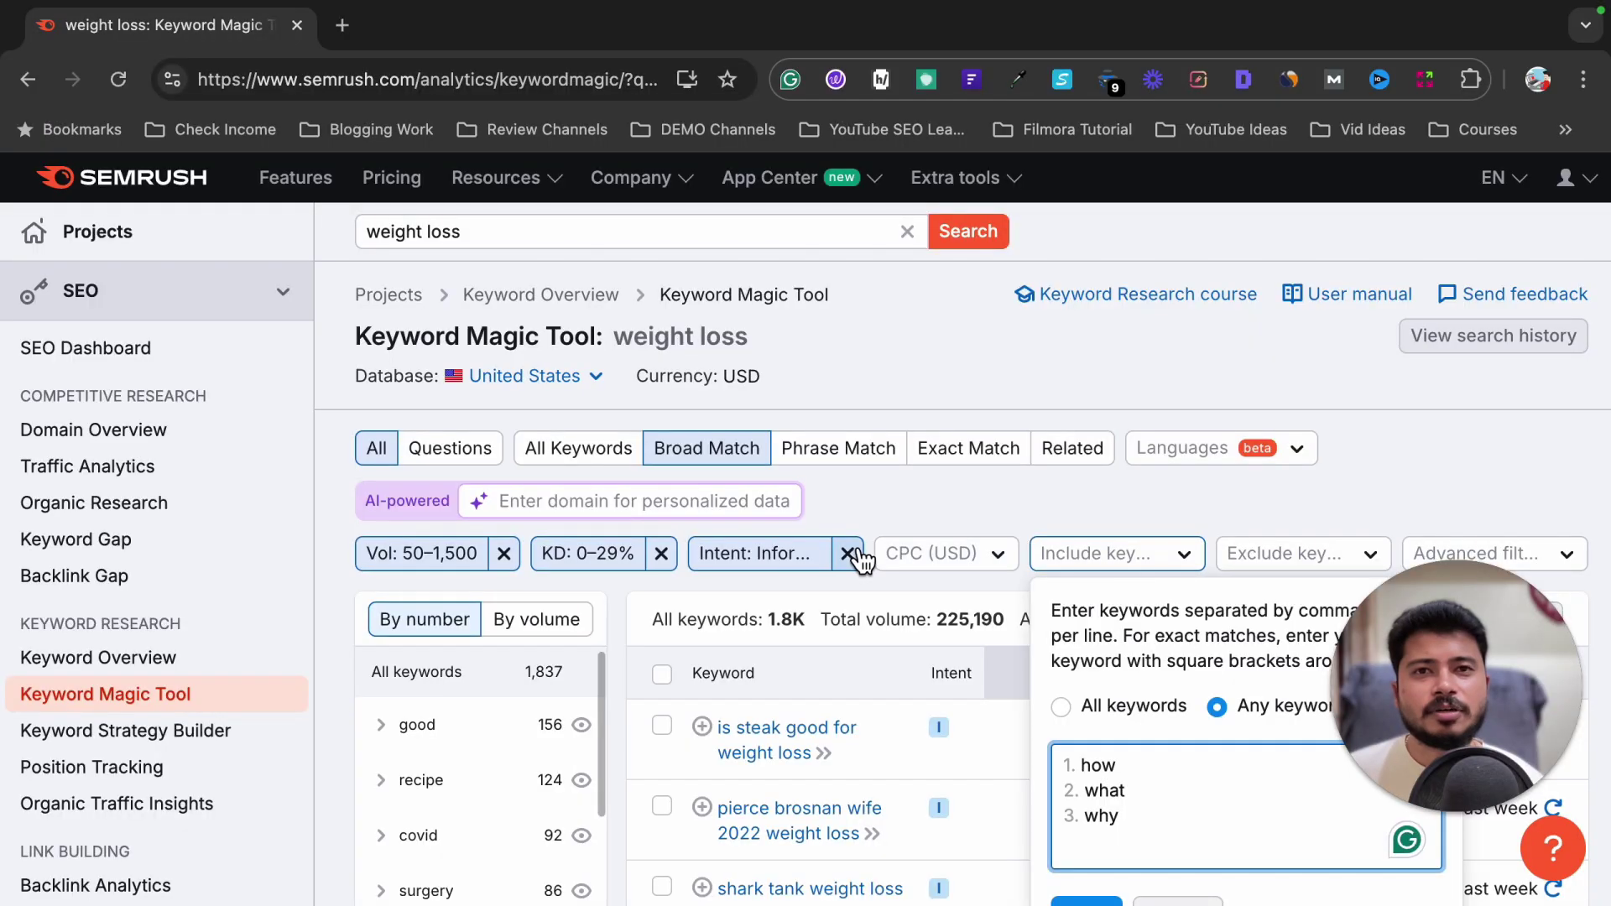
scroll(855, 549, "down", 3)
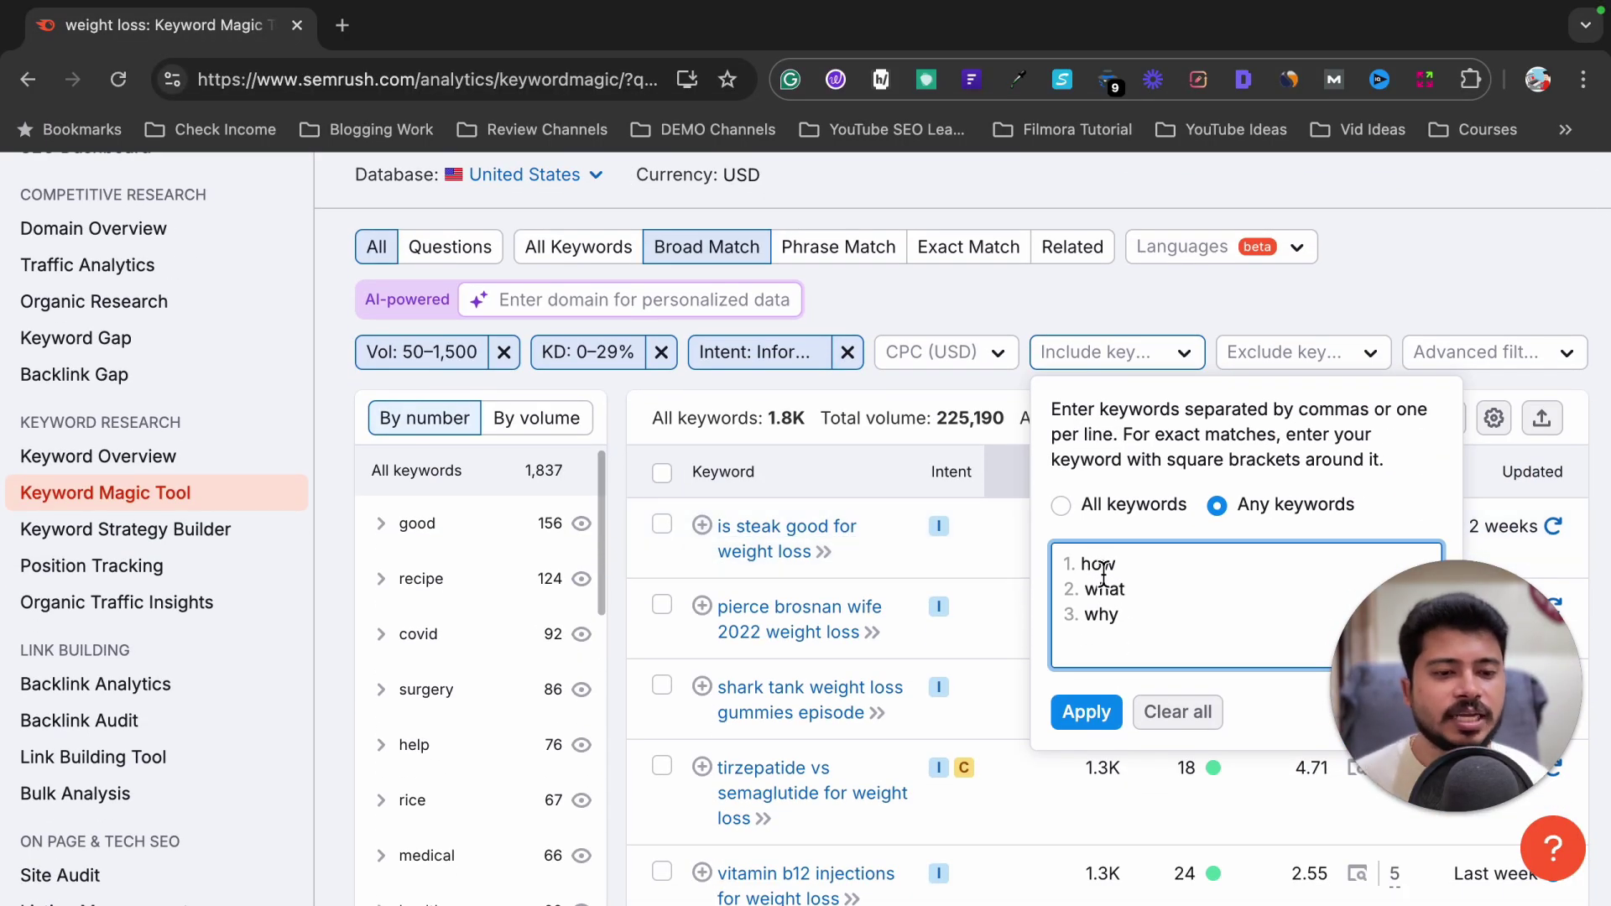
key("Return")
type("when")
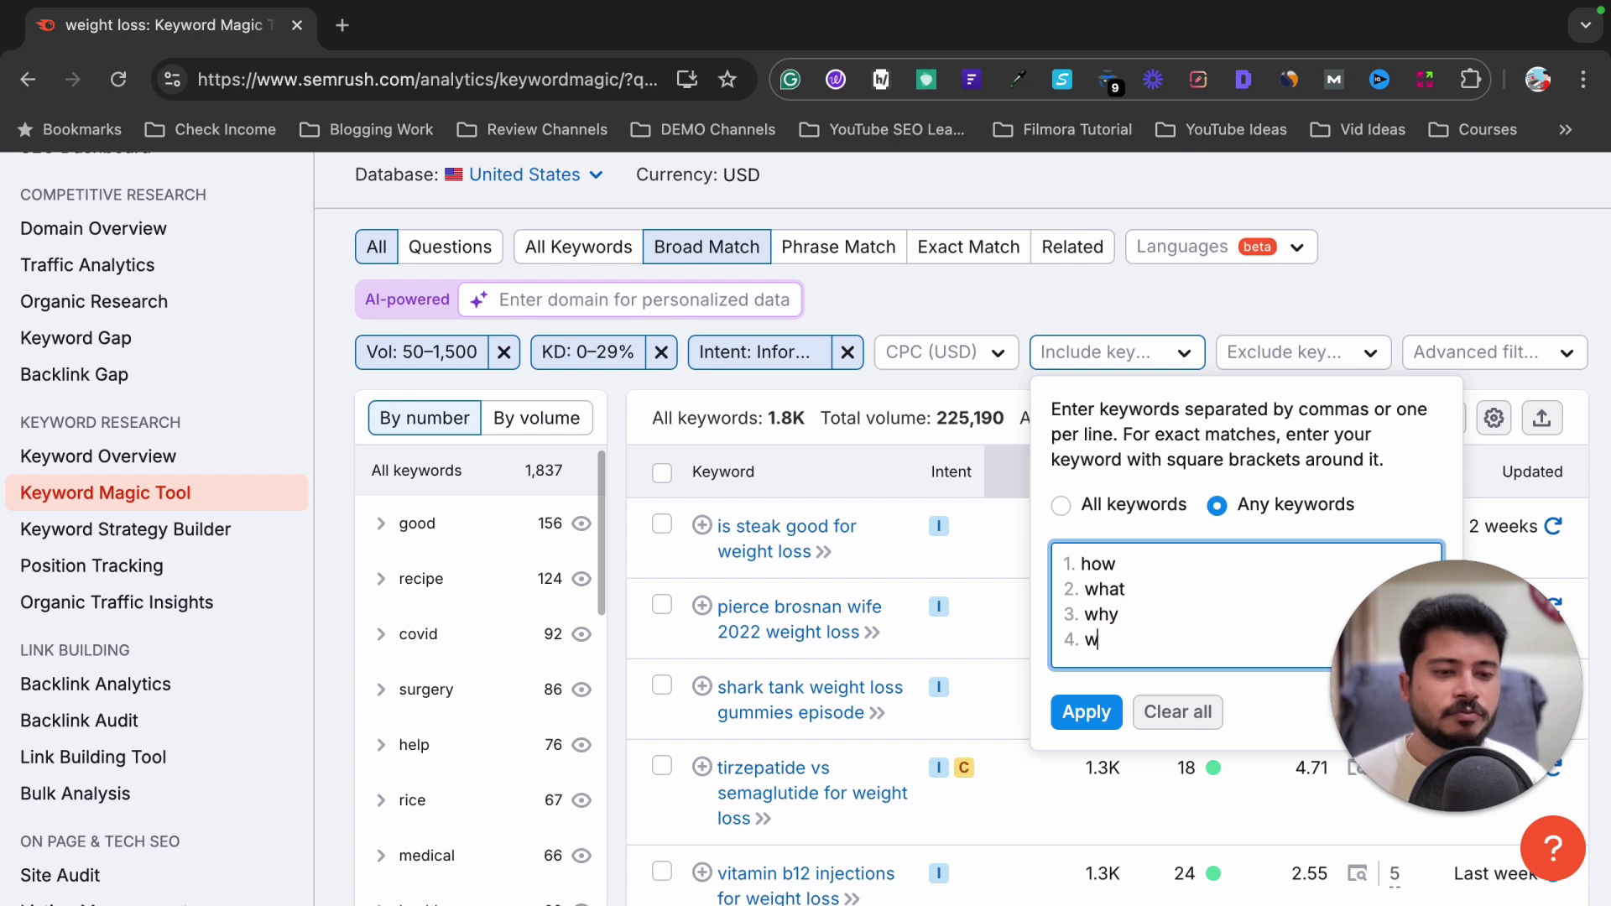
key("Return")
type("which")
key("Return")
type("tips")
key("Return")
type("methods")
key("Return")
type("techniques")
scroll(1144, 604, "up", 2)
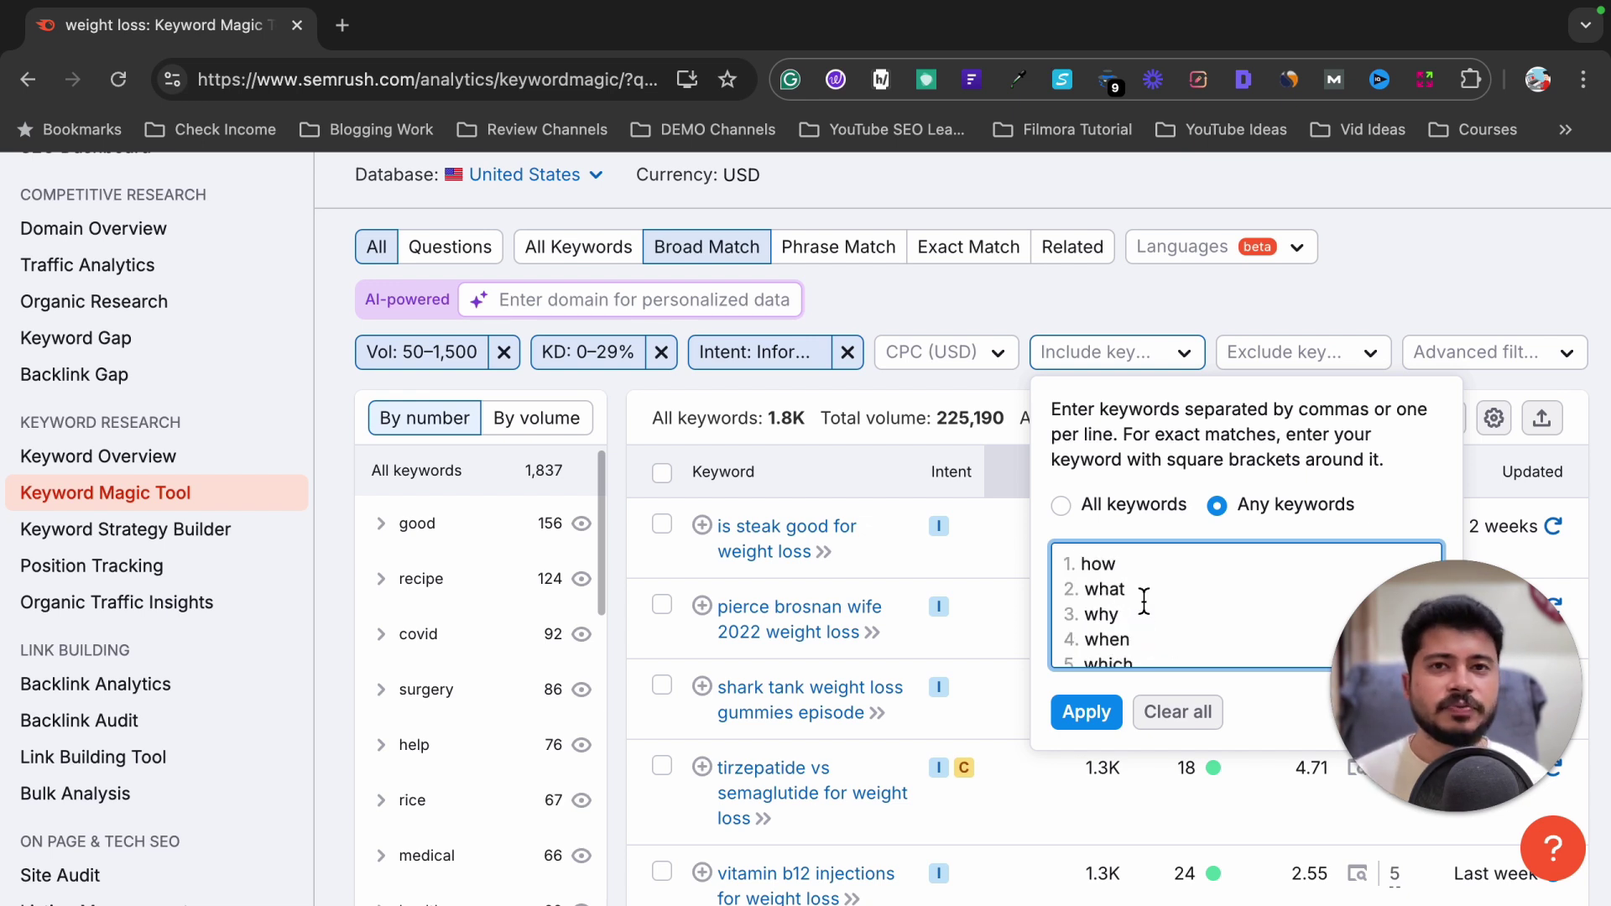
scroll(1125, 621, "down", 2)
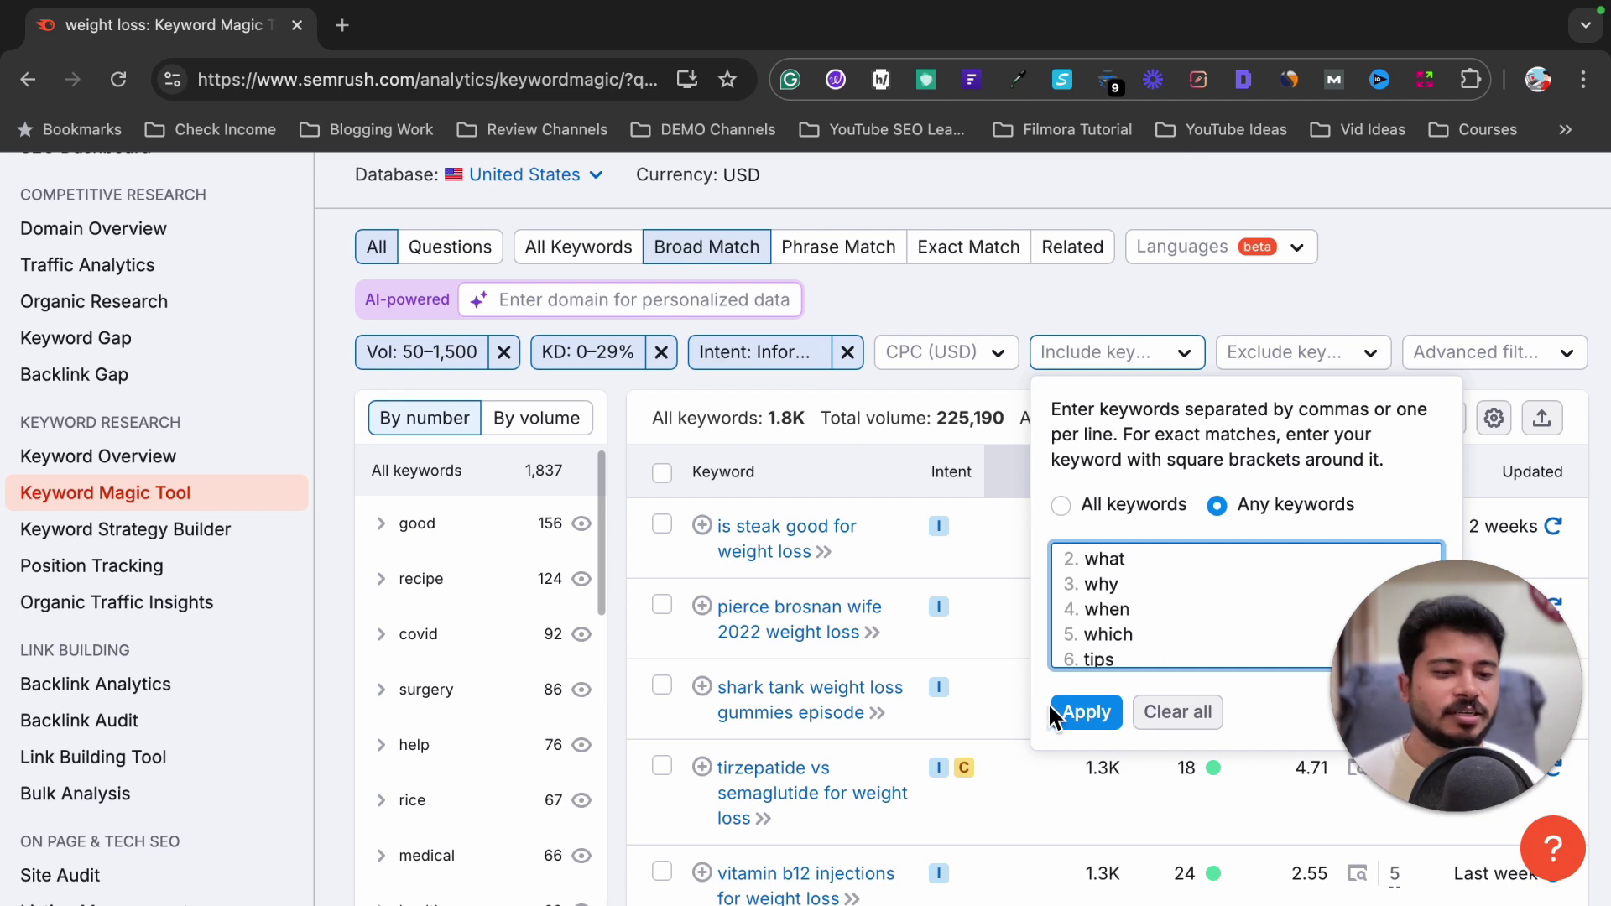
left_click(1078, 709)
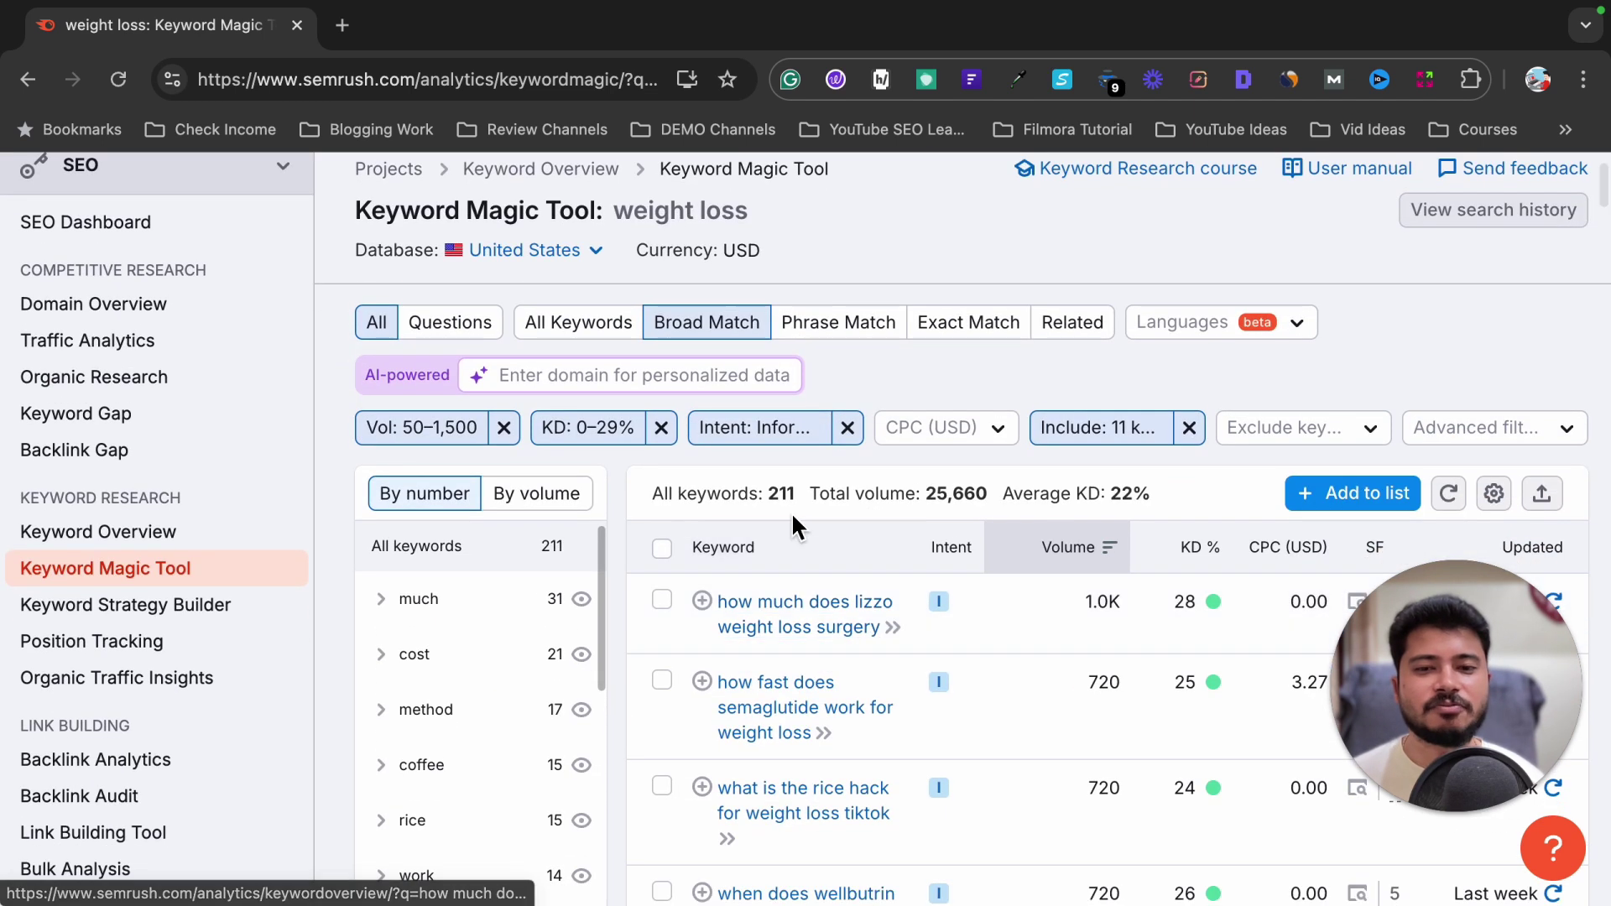
Step: Examine the total keyword count and browse the filtered weight loss keywords down to the lower-volume terms for promising topics
left_click(768, 496)
left_click_drag(768, 496, 798, 491)
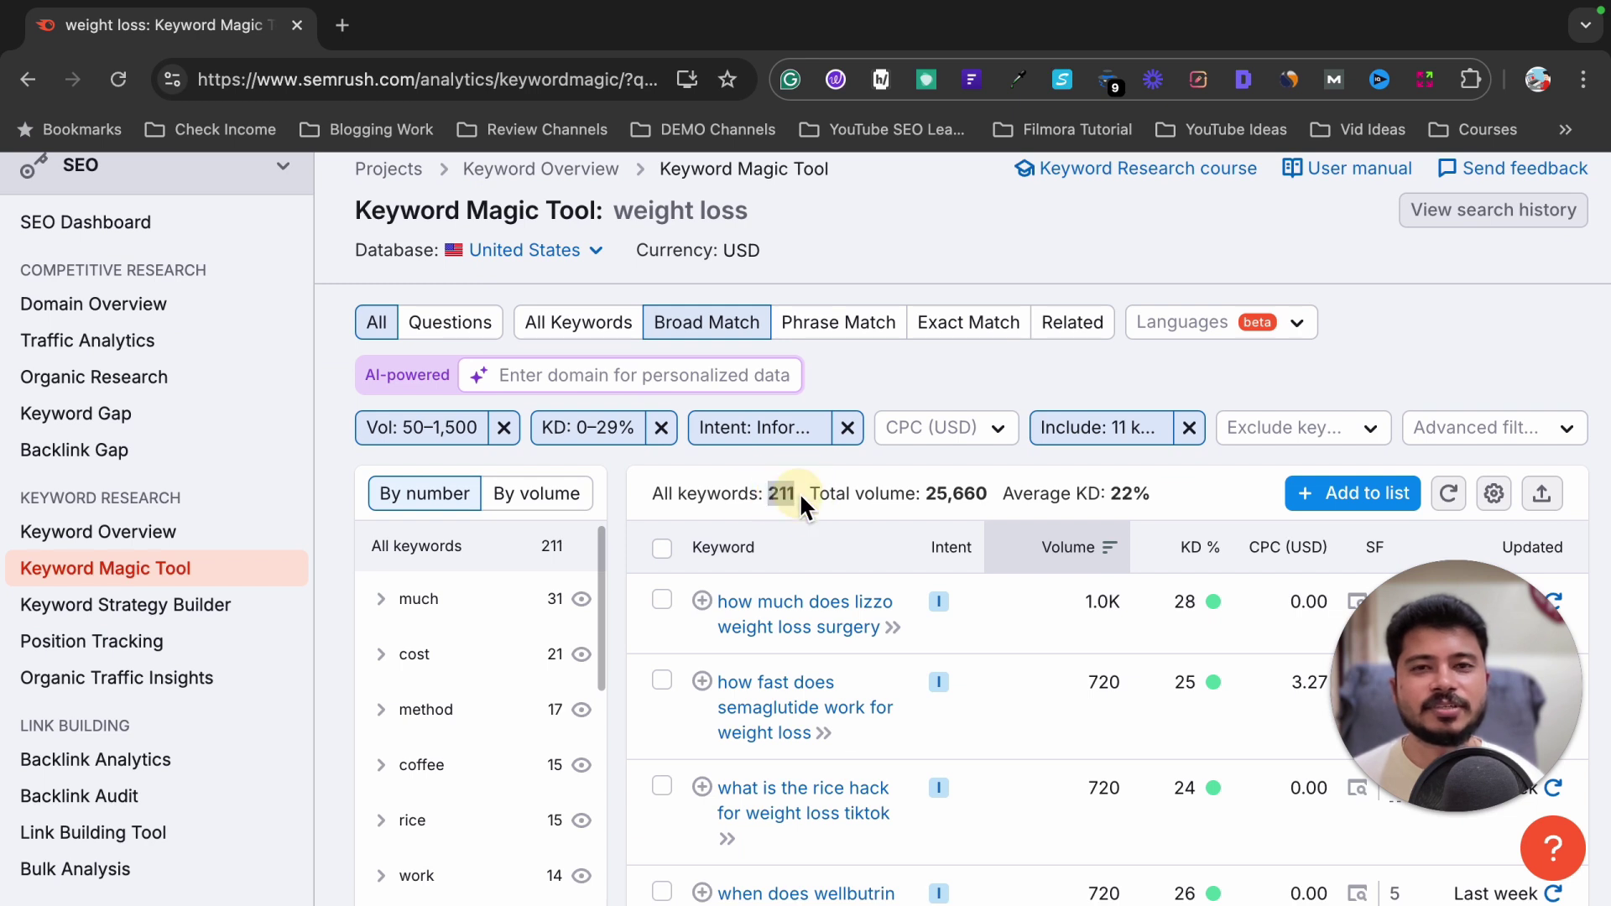
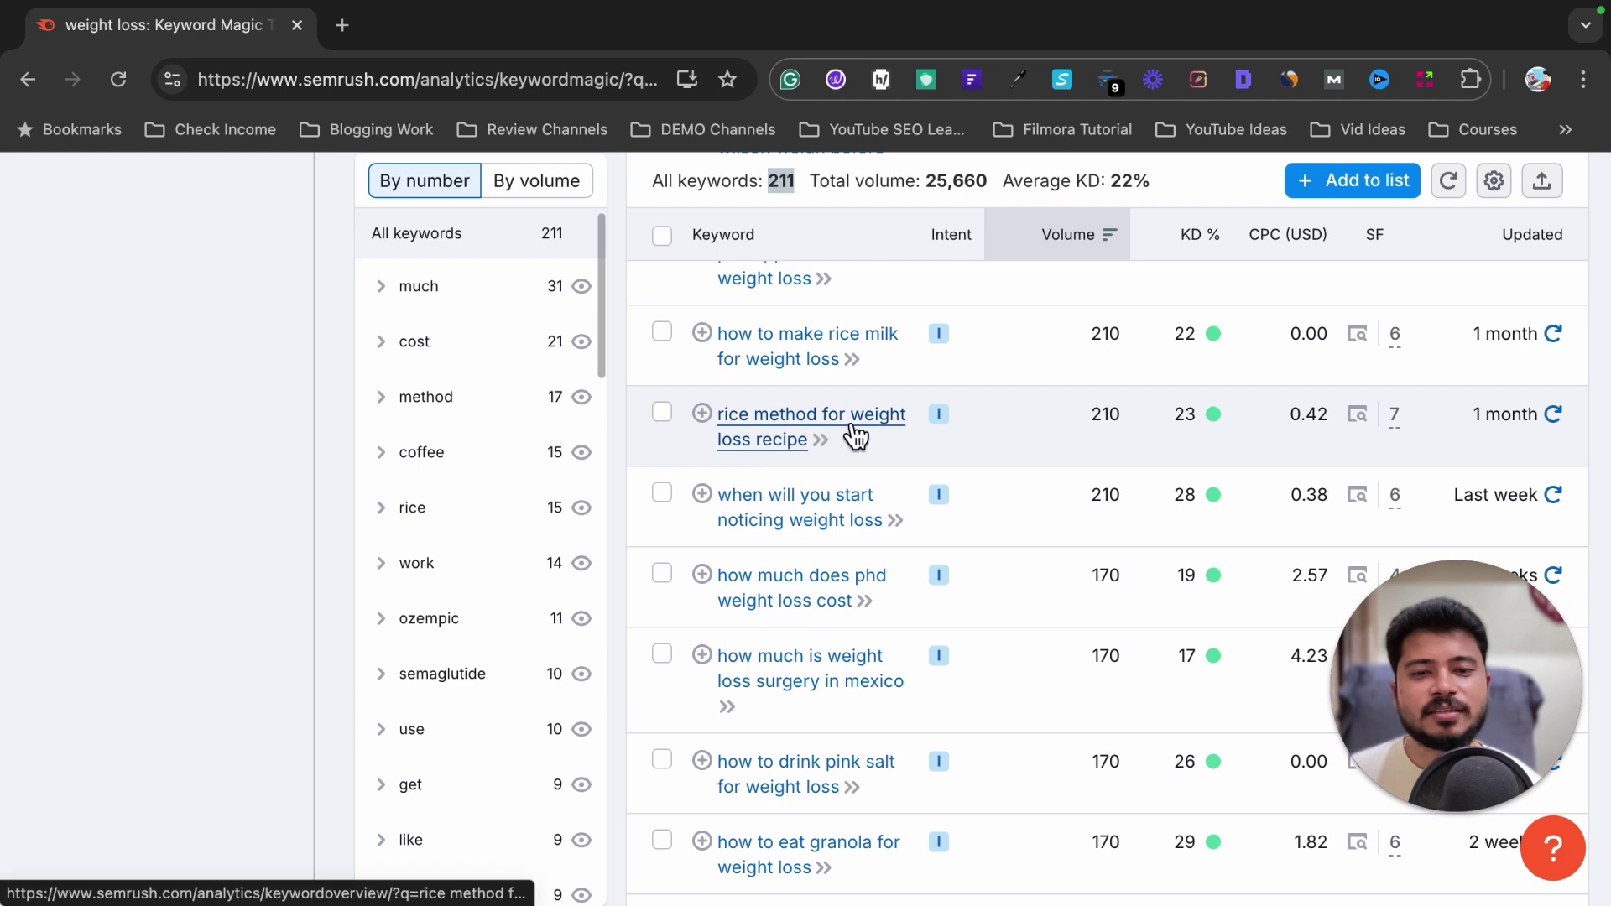
scroll(938, 460, "down", 2)
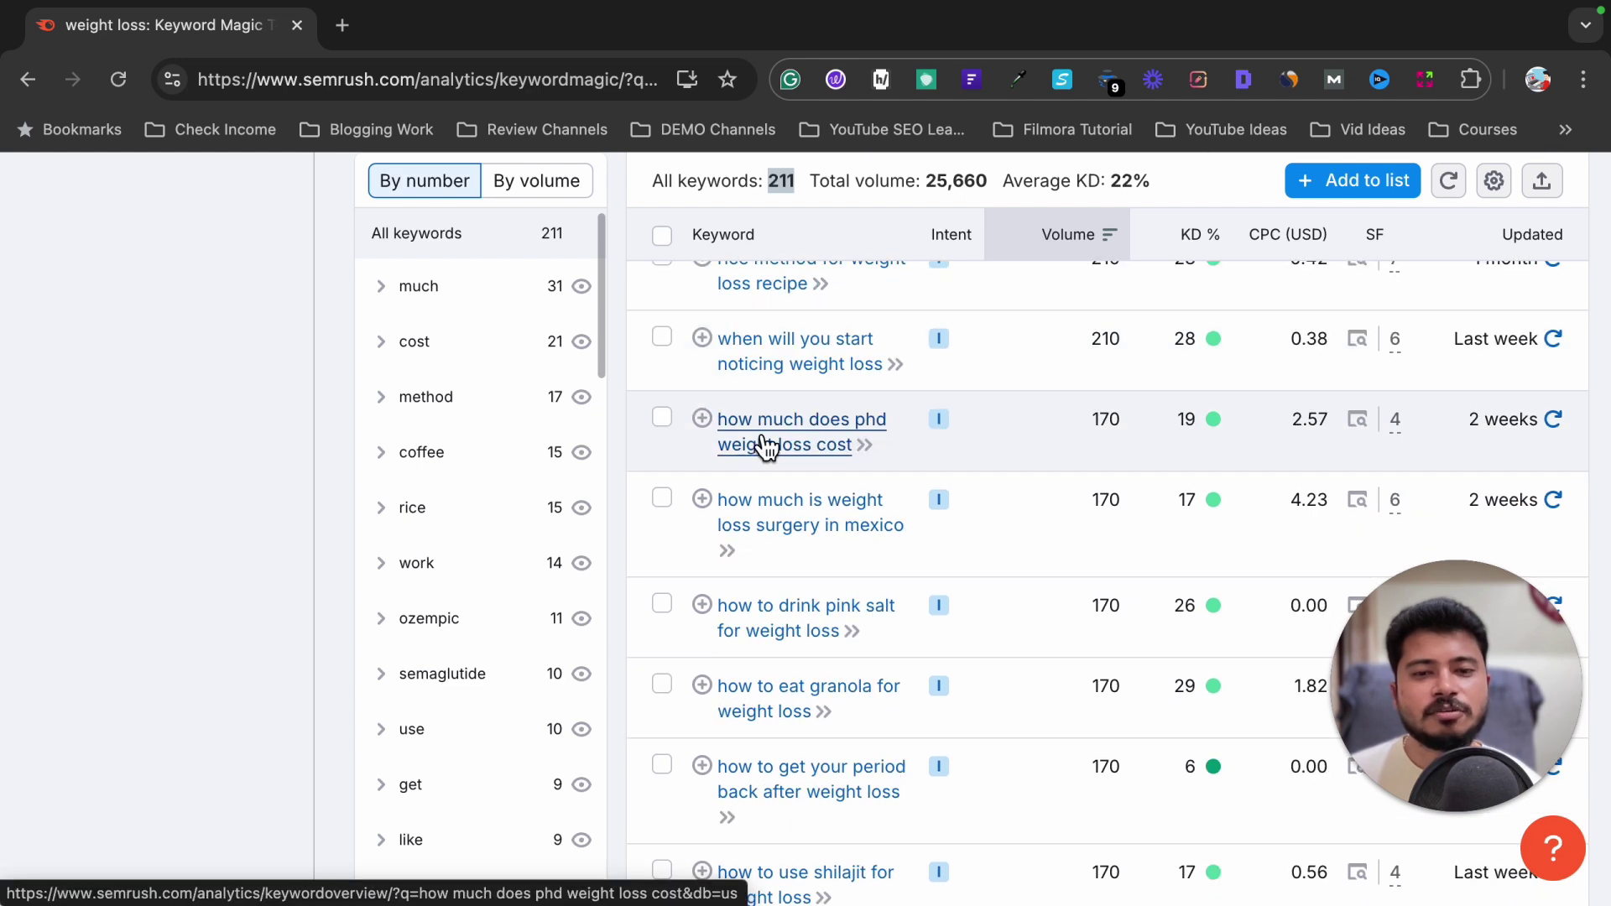
scroll(856, 495, "down", 2)
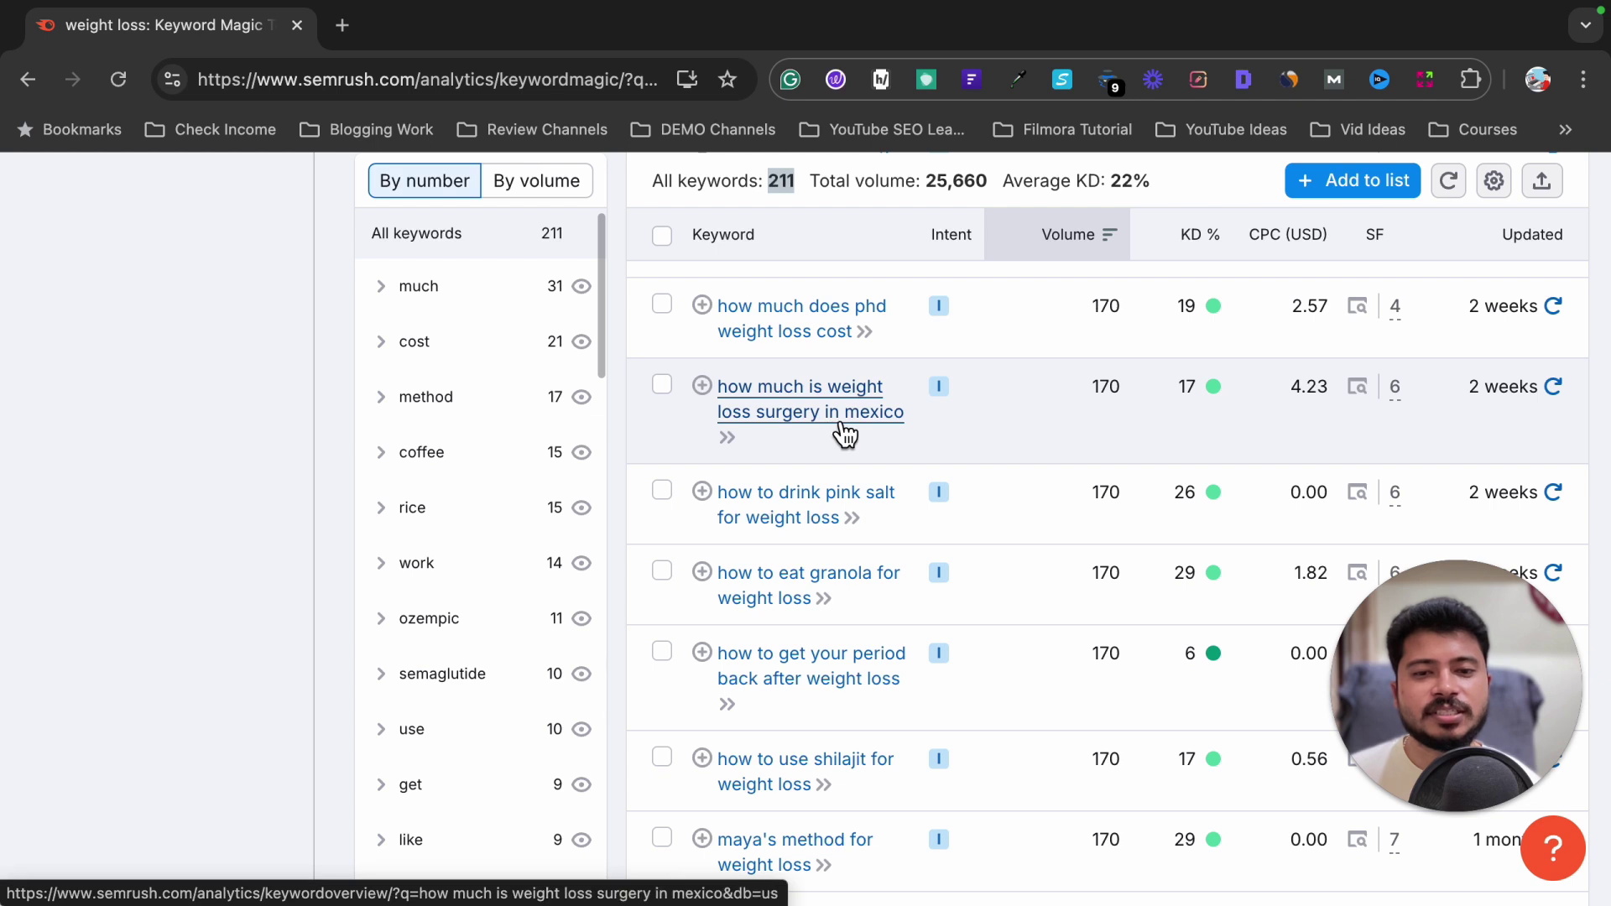
scroll(915, 436, "down", 1)
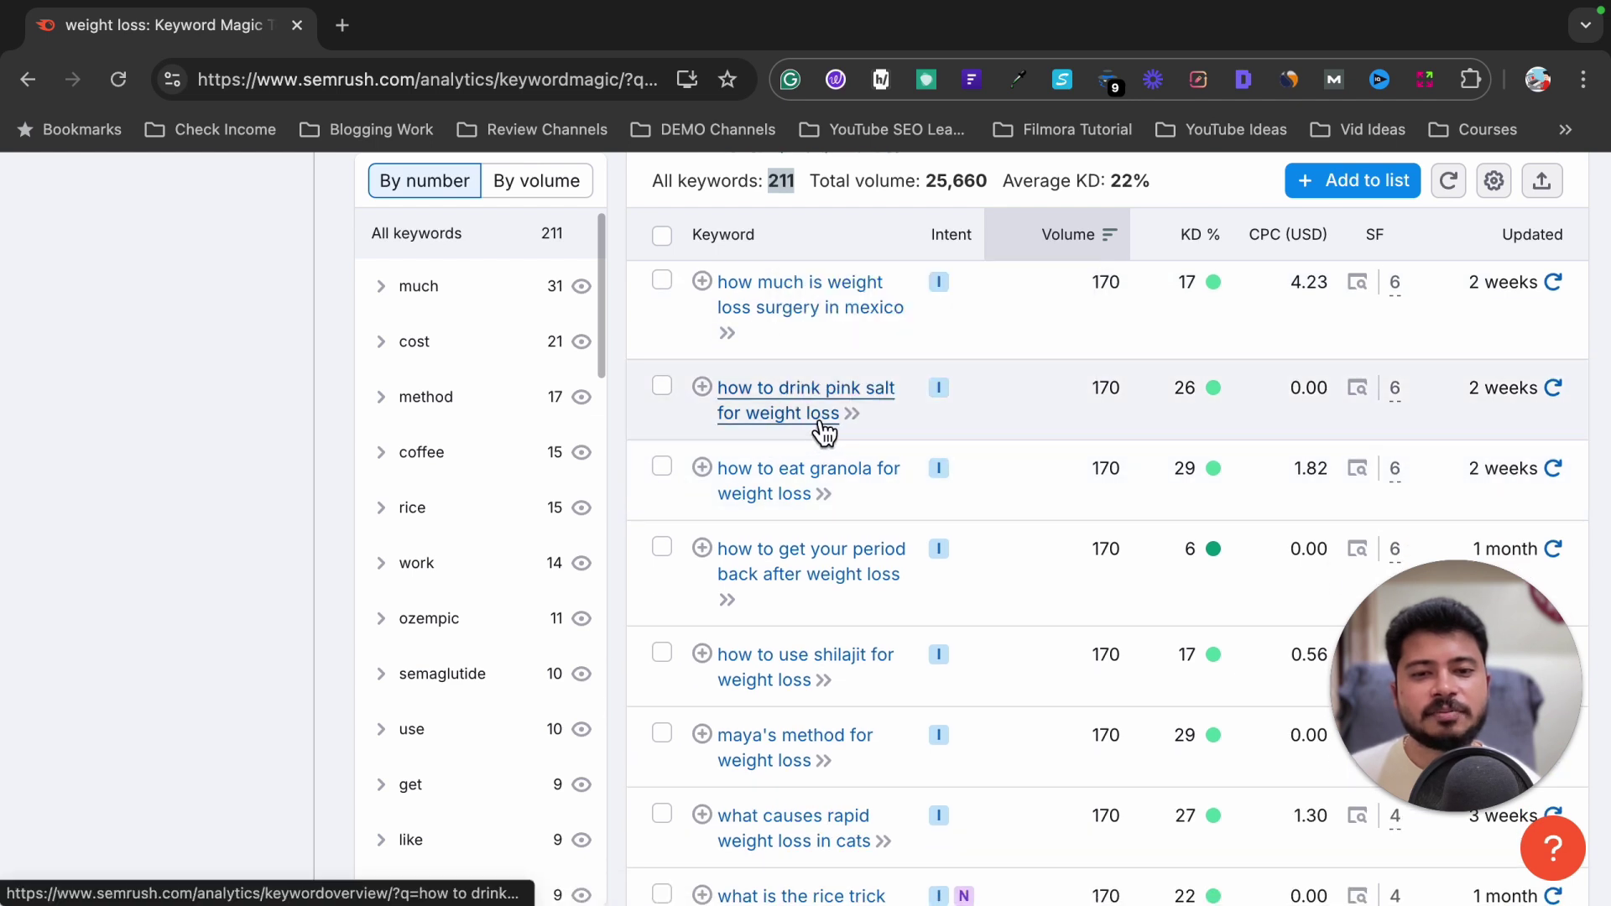
scroll(906, 487, "down", 1)
scroll(925, 495, "down", 7)
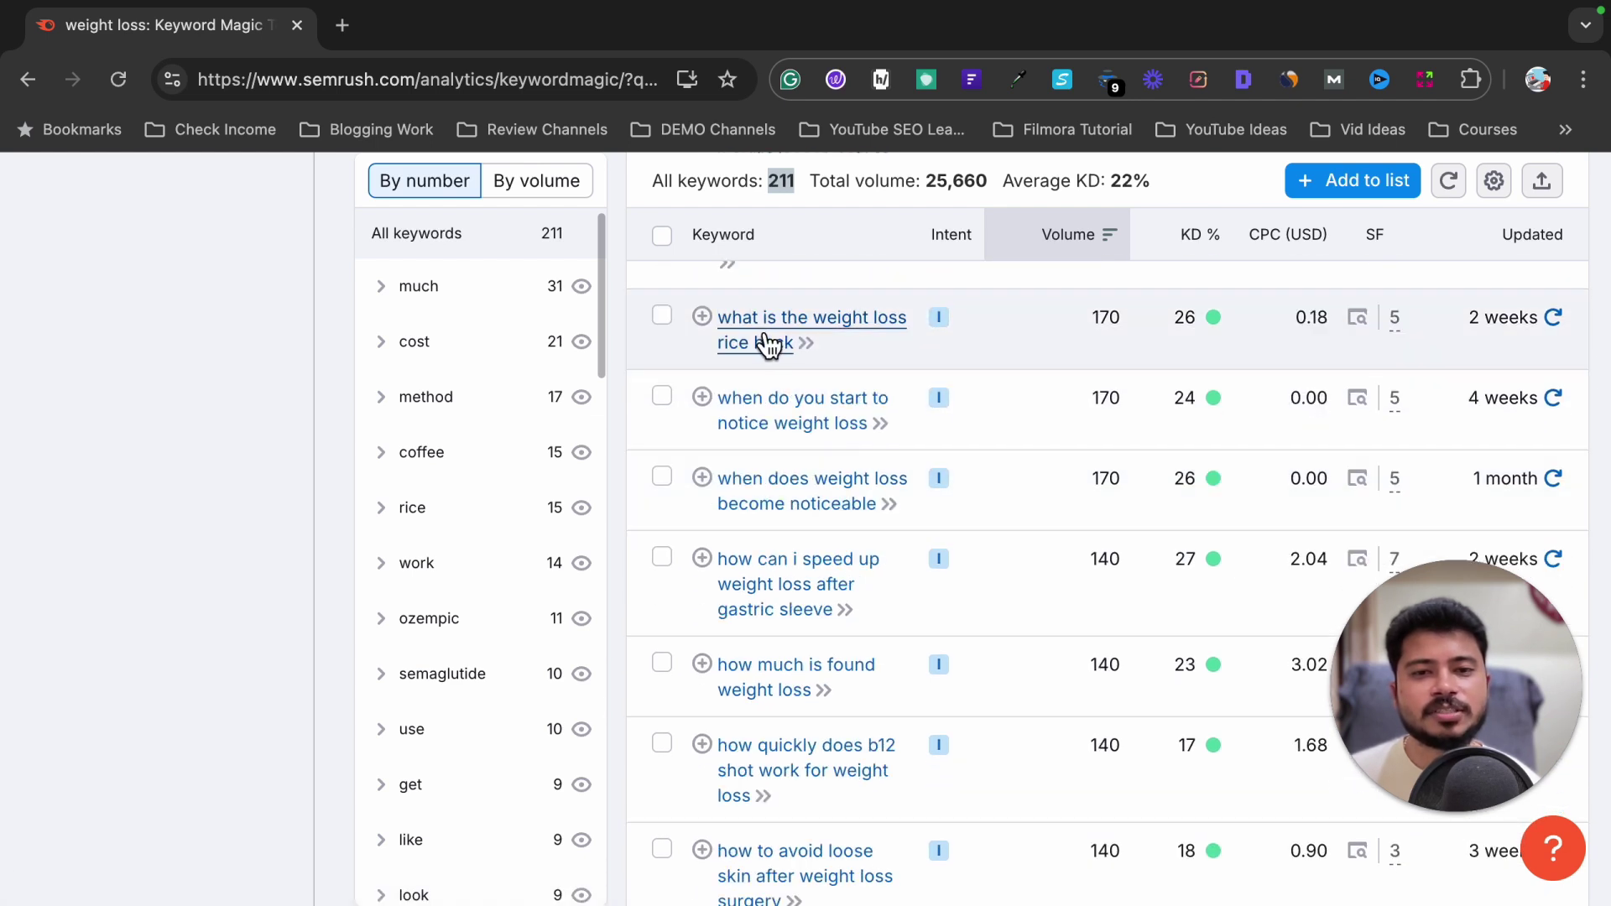
scroll(834, 360, "down", 10)
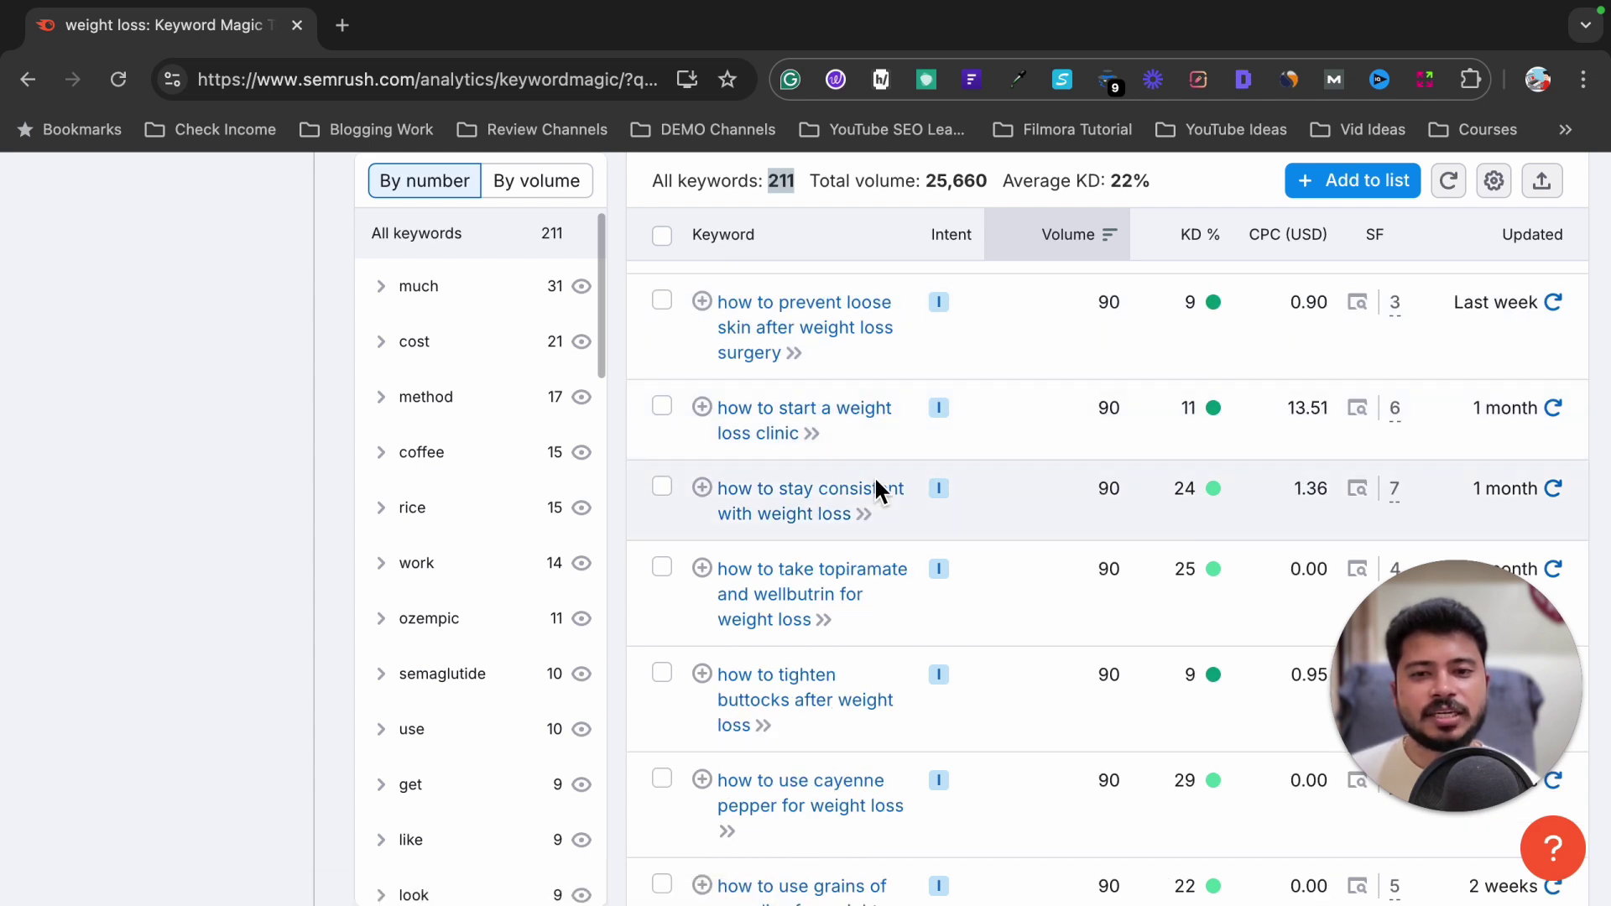
scroll(874, 478, "up", 2)
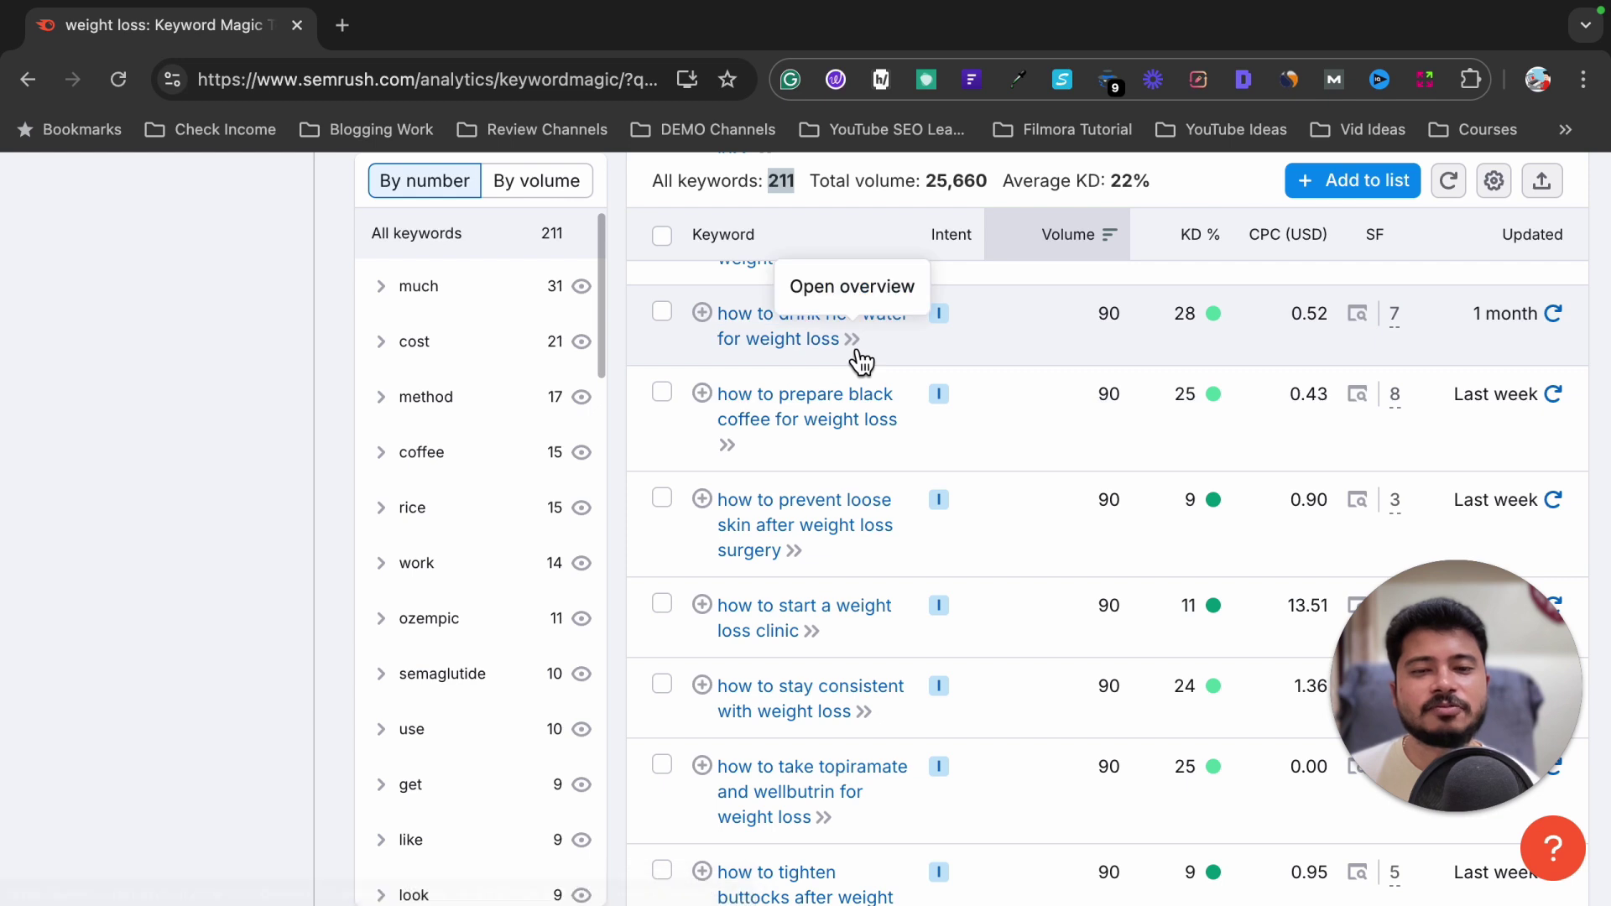
scroll(831, 464, "up", 15)
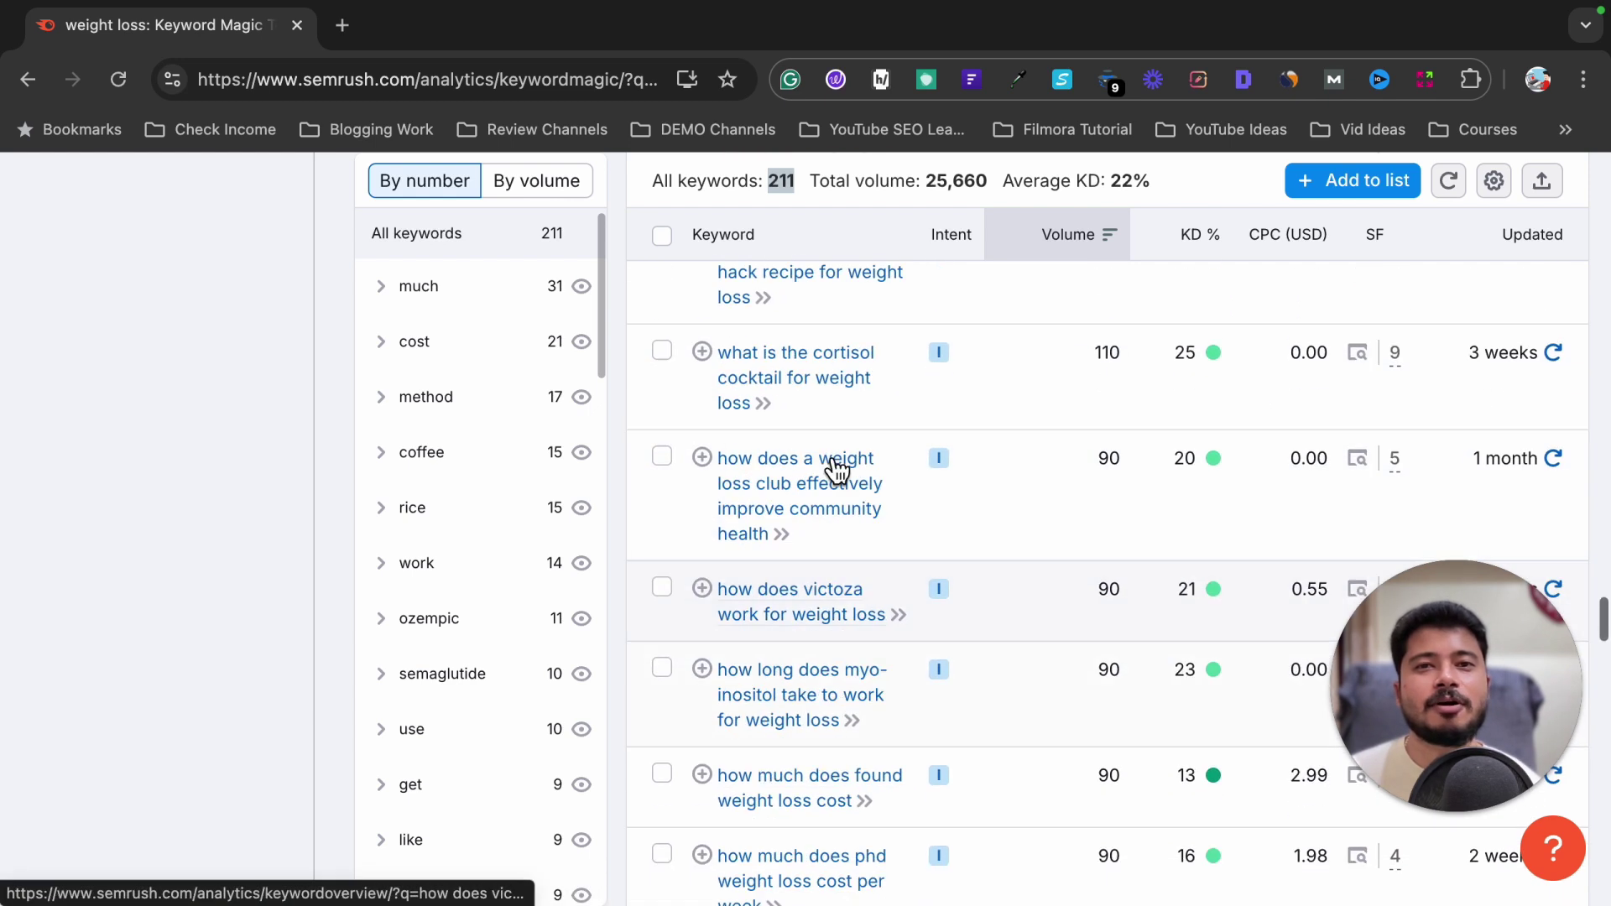
scroll(829, 464, "up", 15)
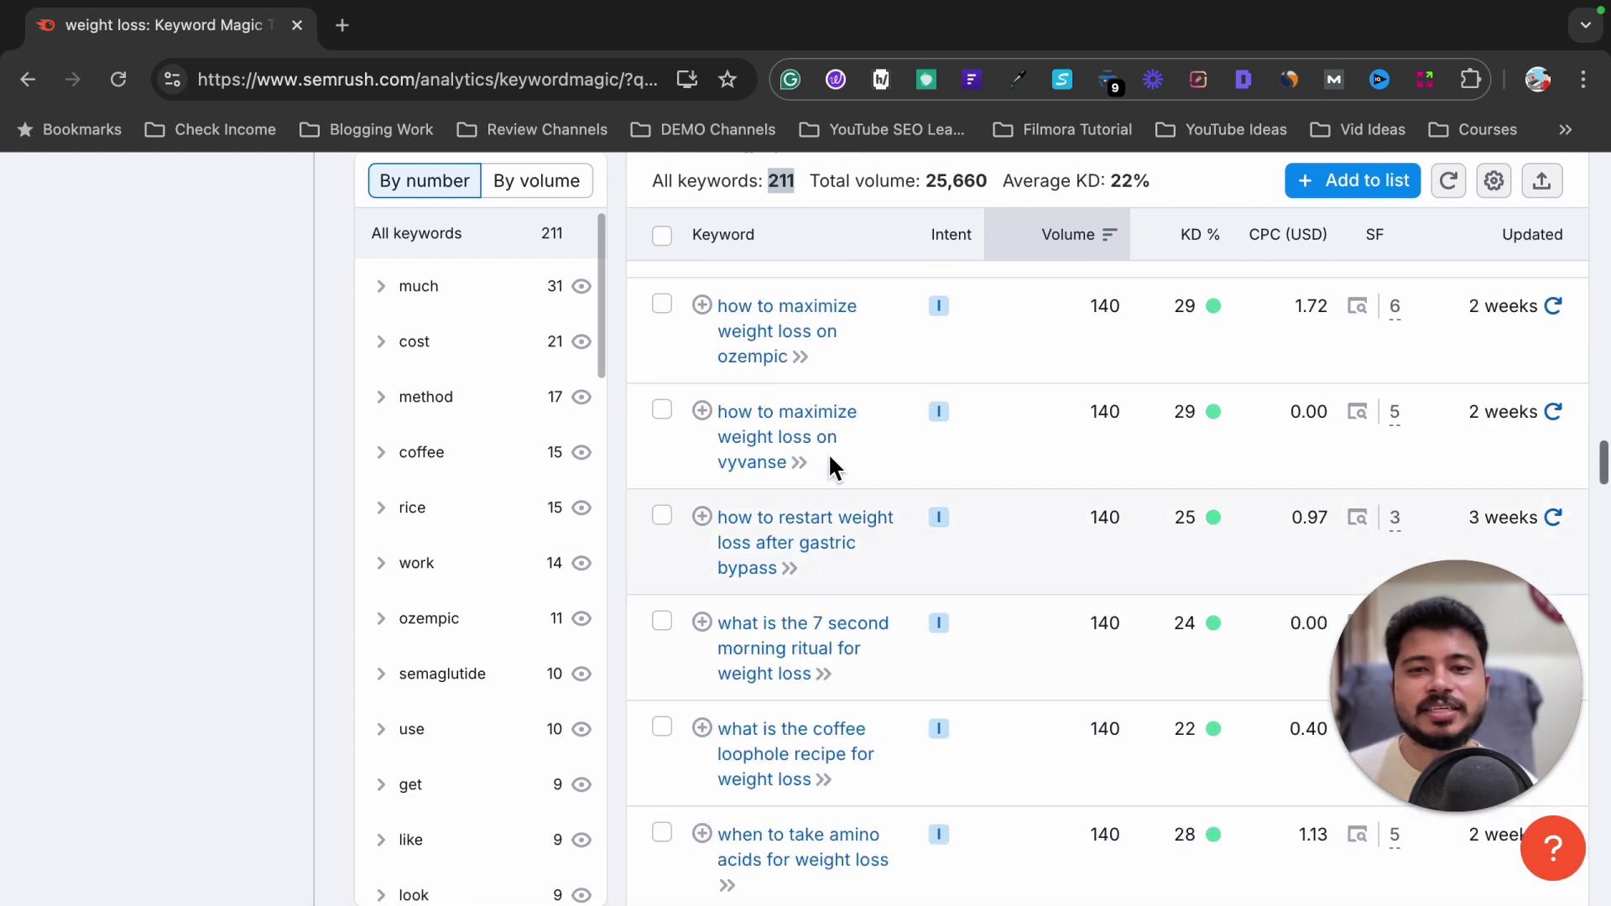
scroll(831, 465, "up", 15)
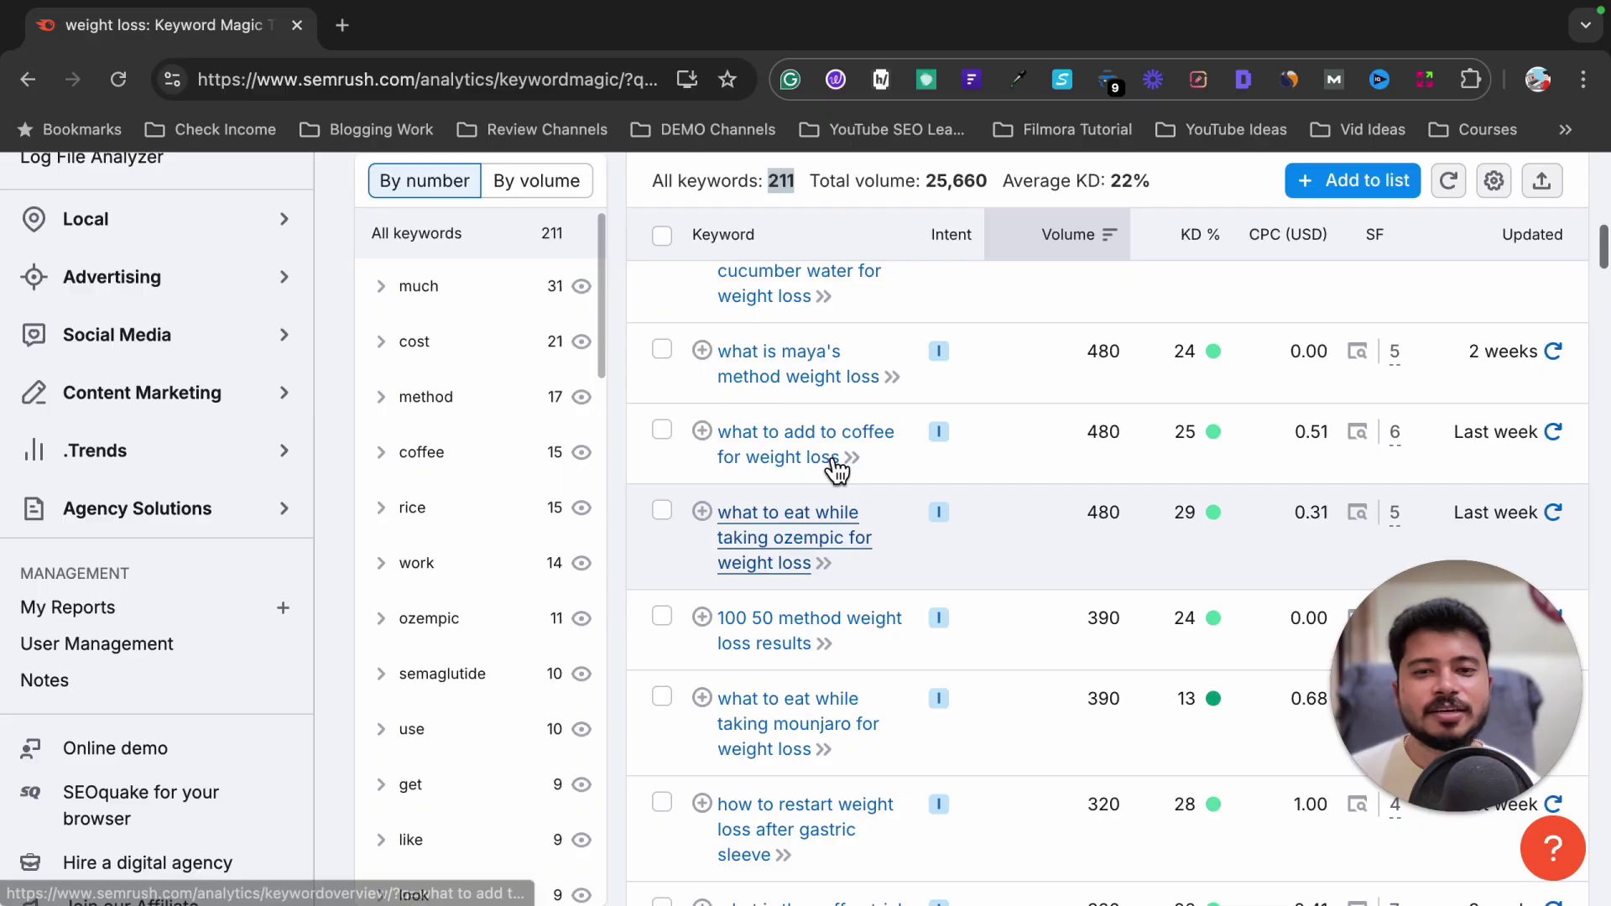
scroll(837, 470, "up", 3)
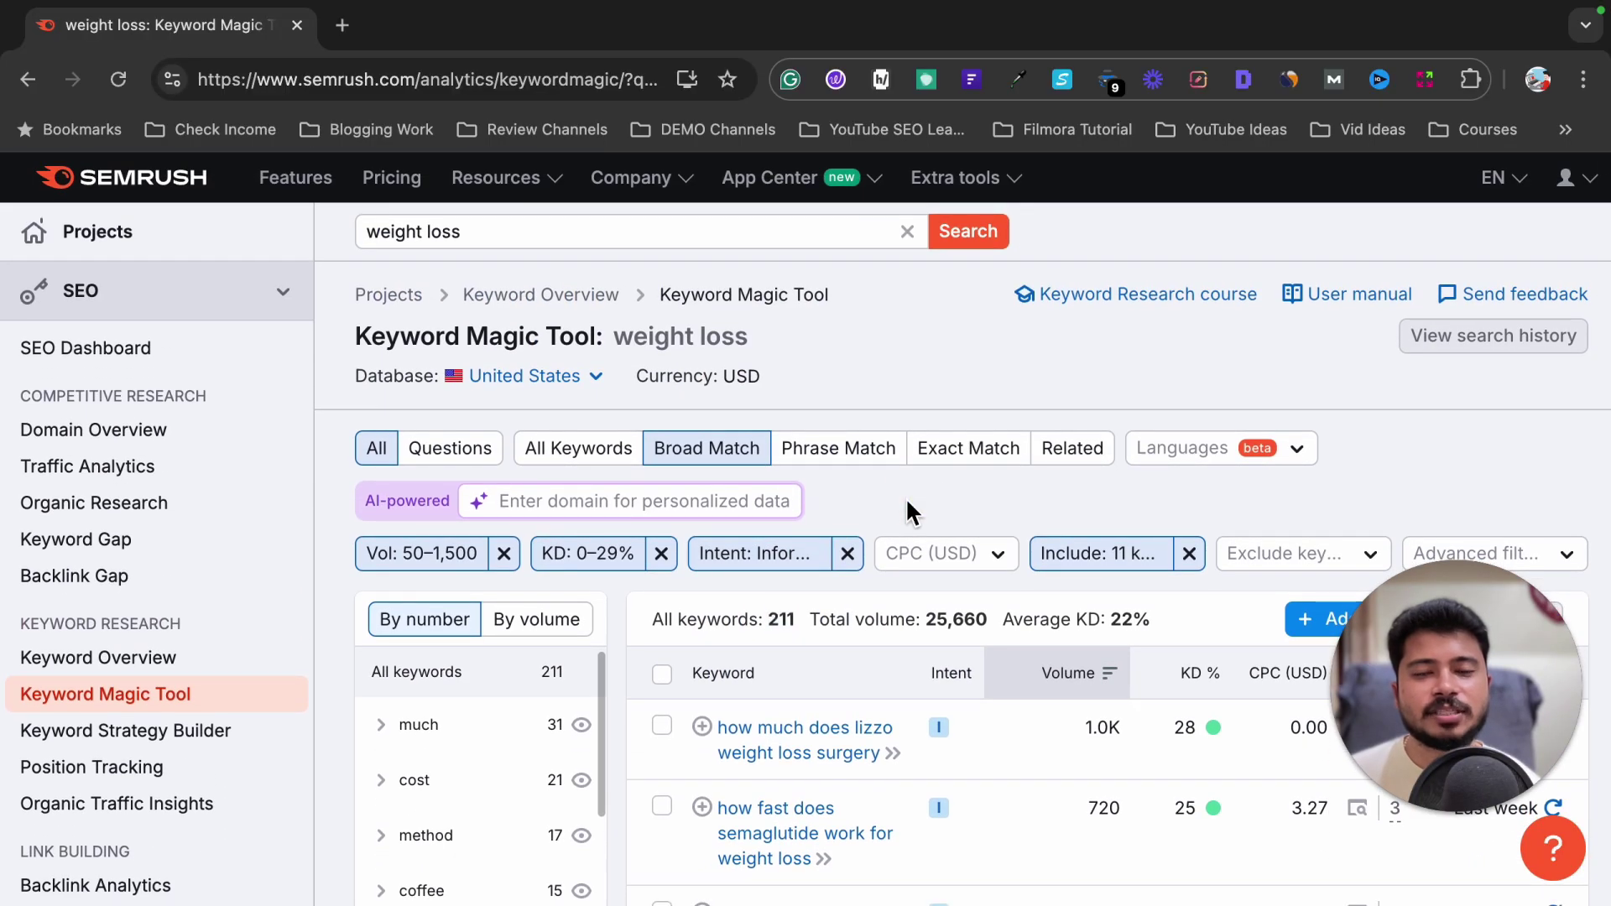